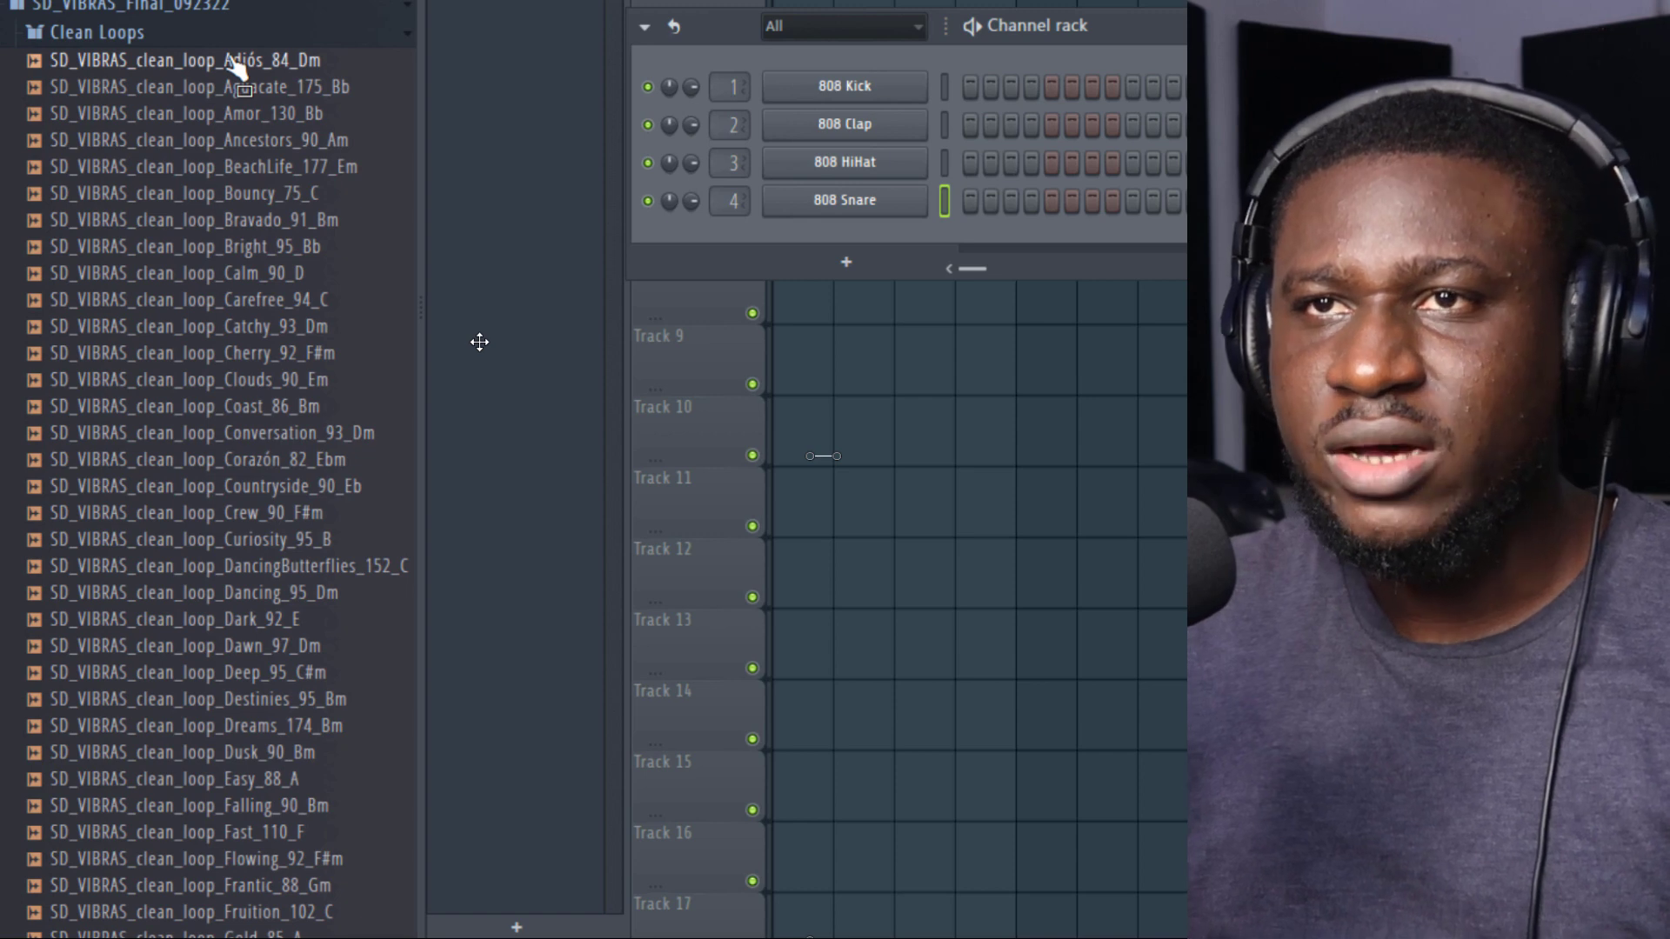
Step: Audition VIBRAS guitar loops from the Clean Loops and Warped Loops folders, including Adiós_84_Dm, Bajura_160_Bb and Barranquitas_150_Am
left_click(232, 61)
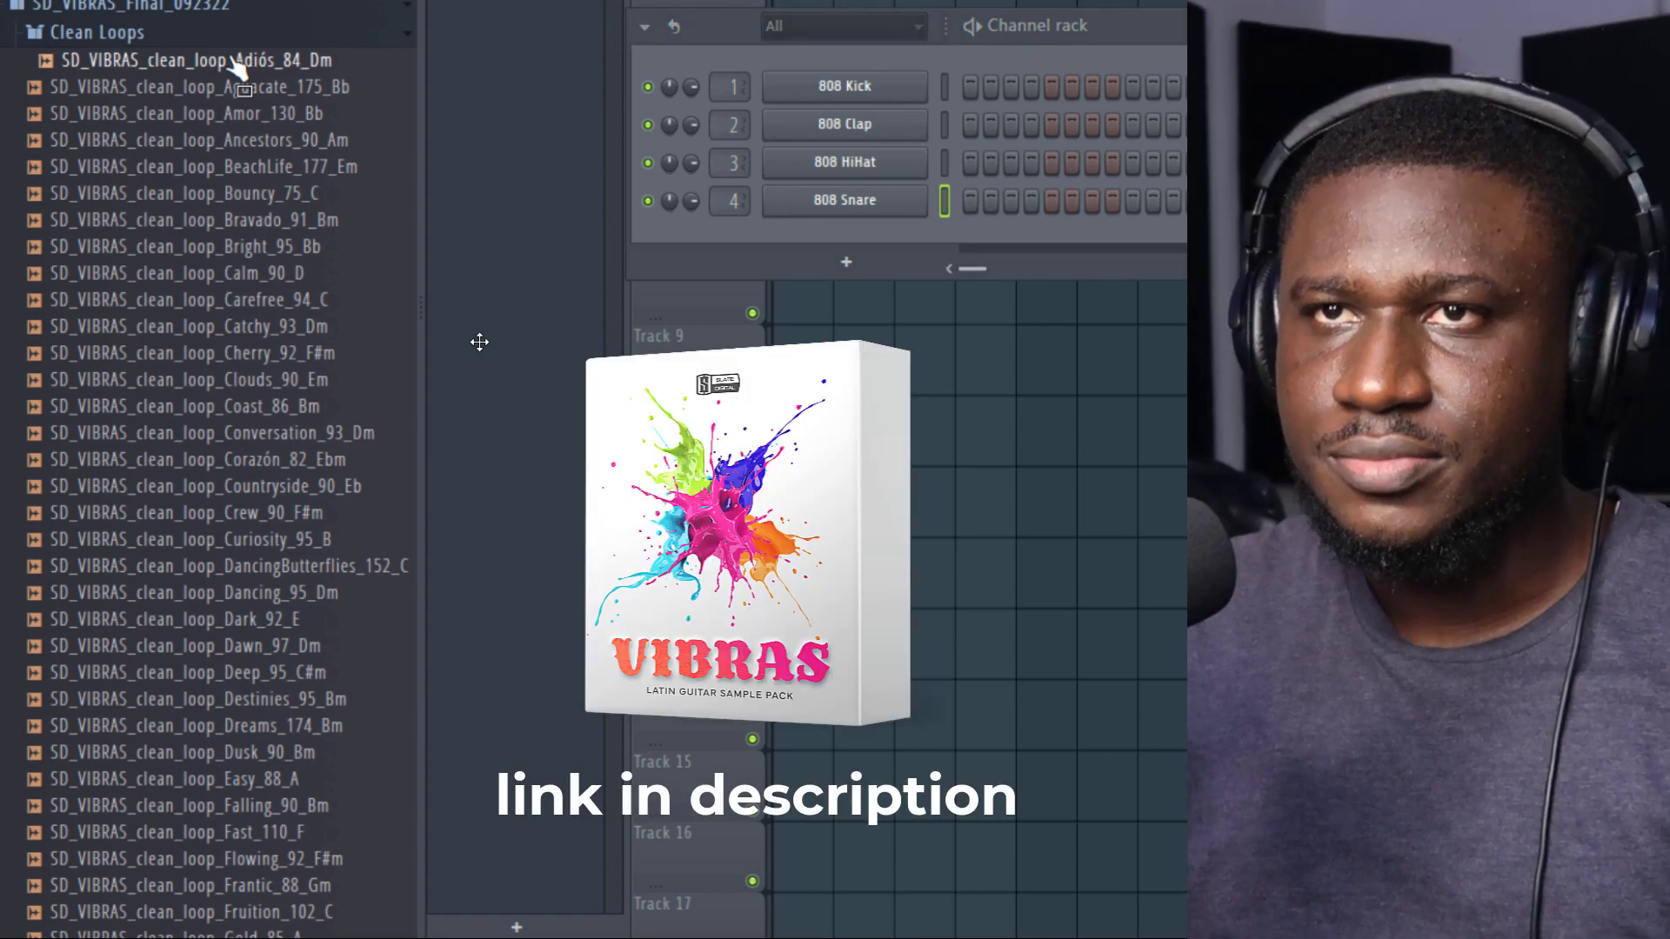
left_click_drag(233, 63, 250, 463)
scroll(304, 770, "down", 5)
scroll(298, 704, "down", 15)
scroll(248, 659, "down", 4)
scroll(250, 659, "down", 4)
scroll(245, 656, "down", 15)
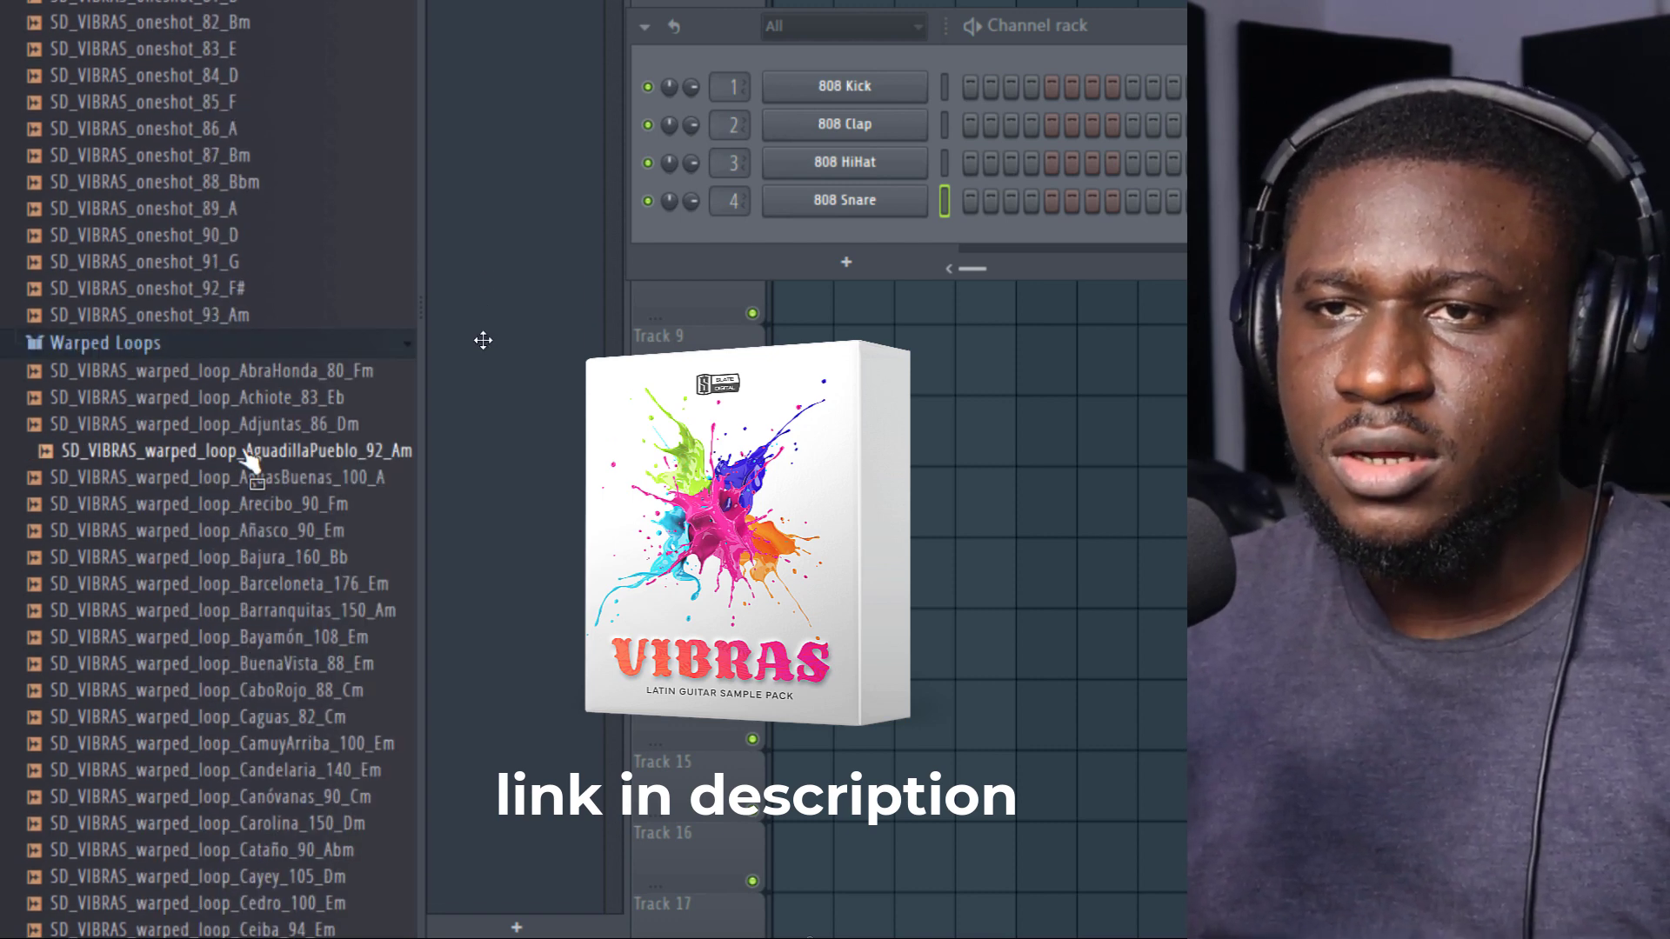
left_click(261, 532)
left_click(270, 562)
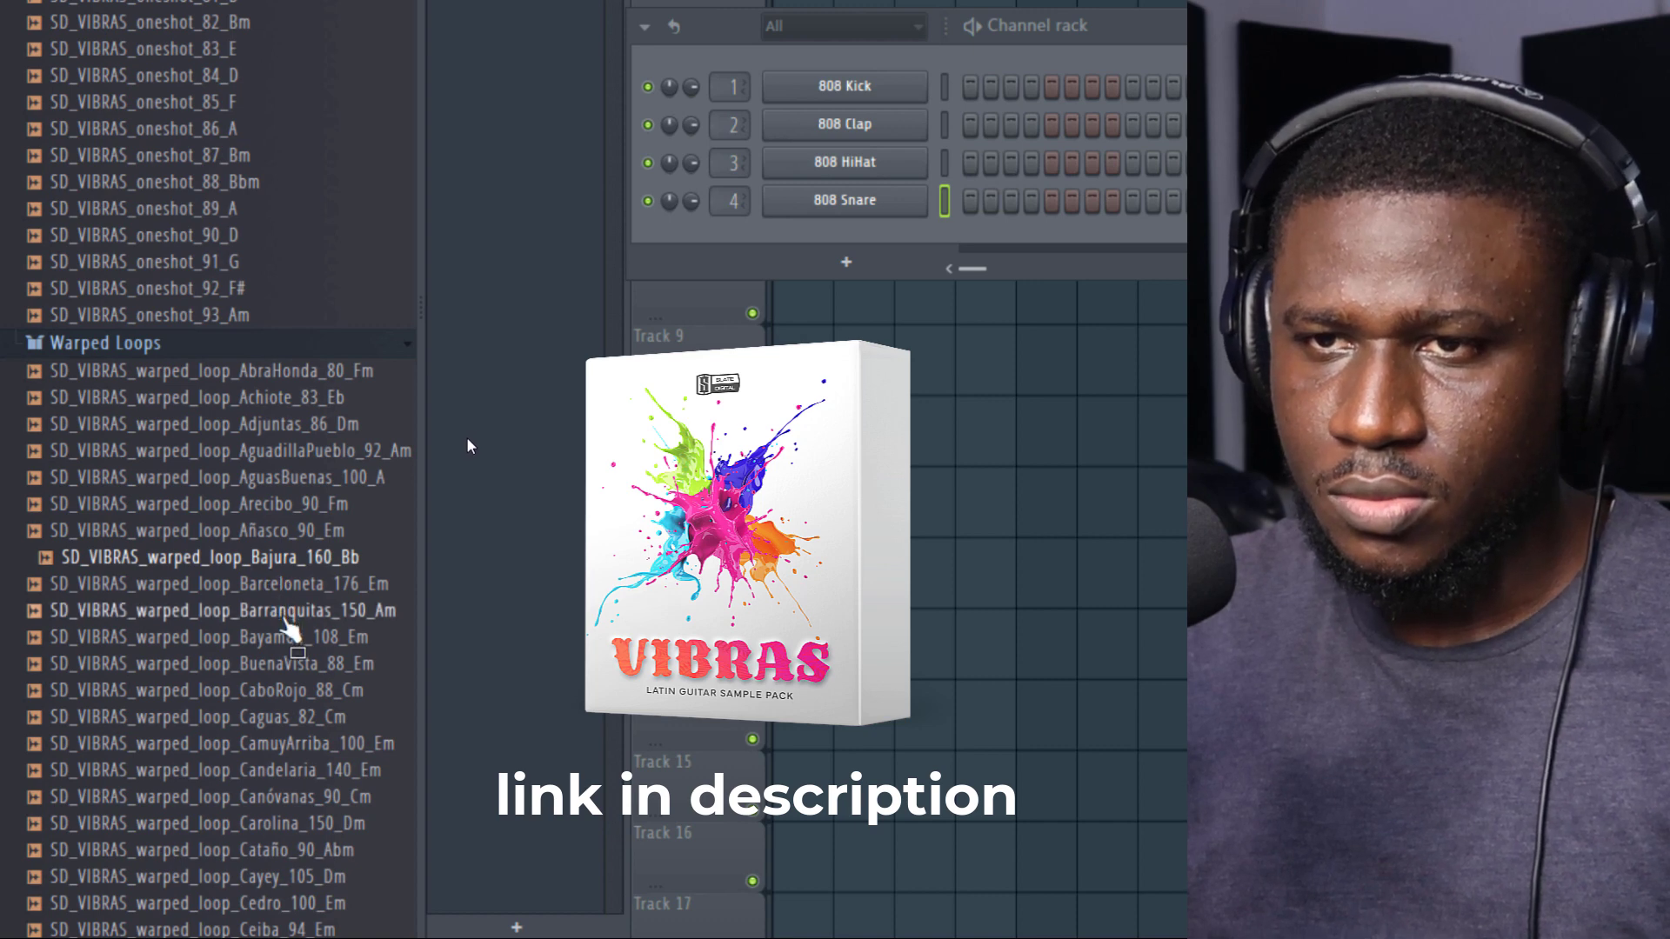
left_click(283, 616)
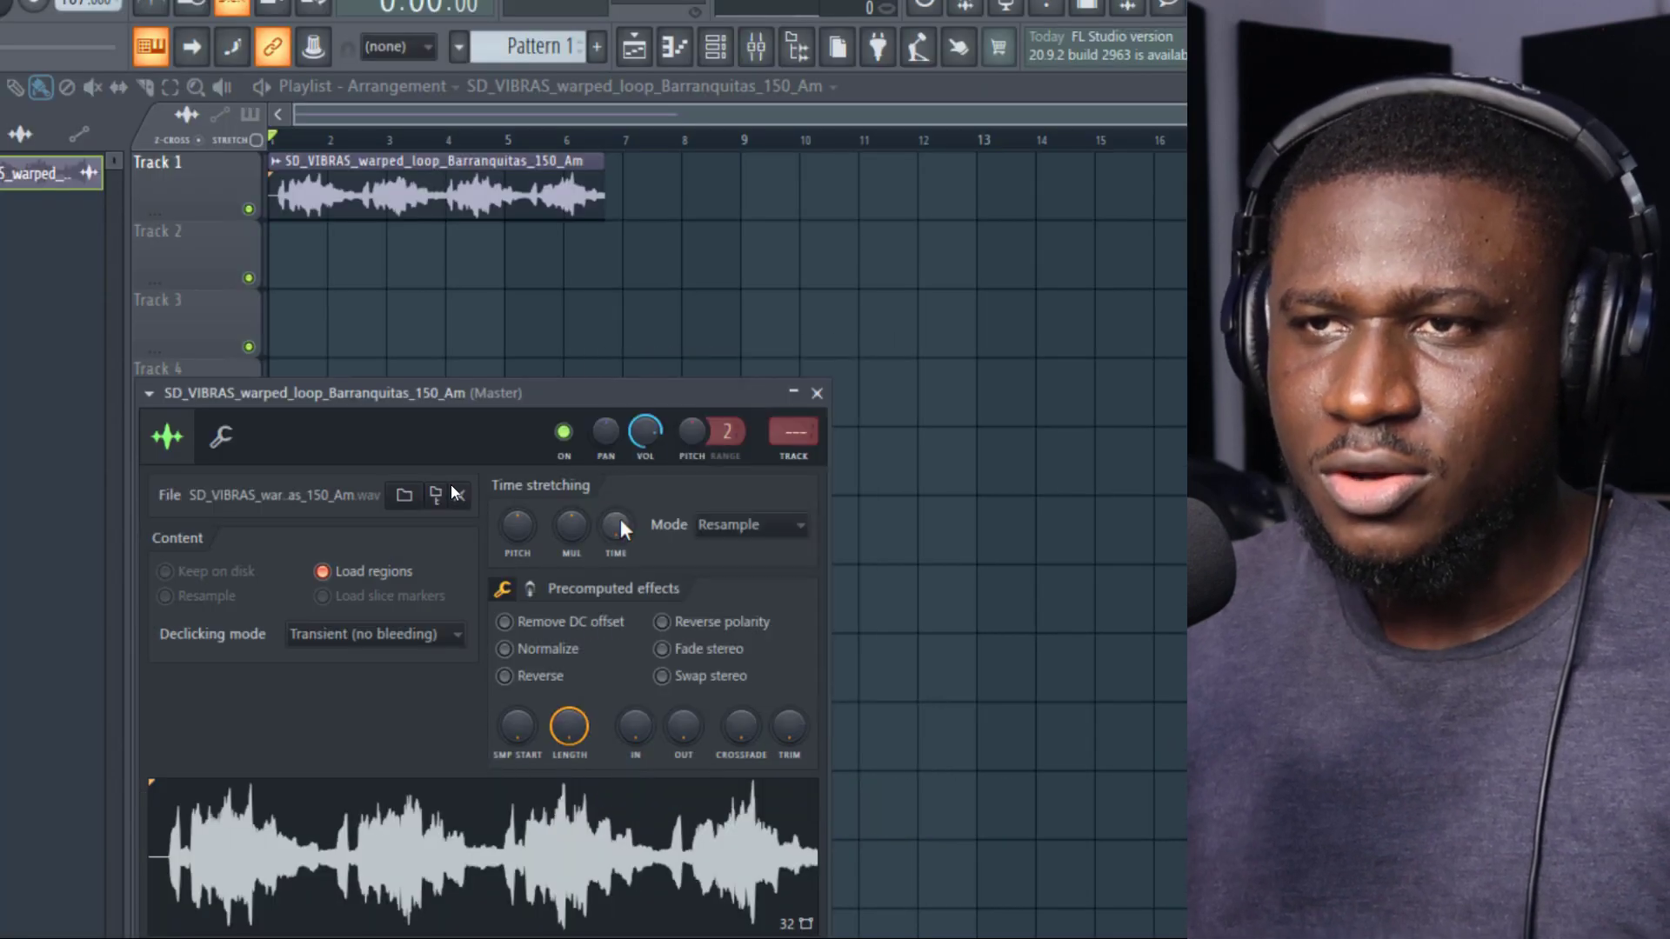
Step: Stretch the Barranquitas_150_Am loop to 4 bars using Stretch mode, and lower its channel volume slightly
right_click(621, 524)
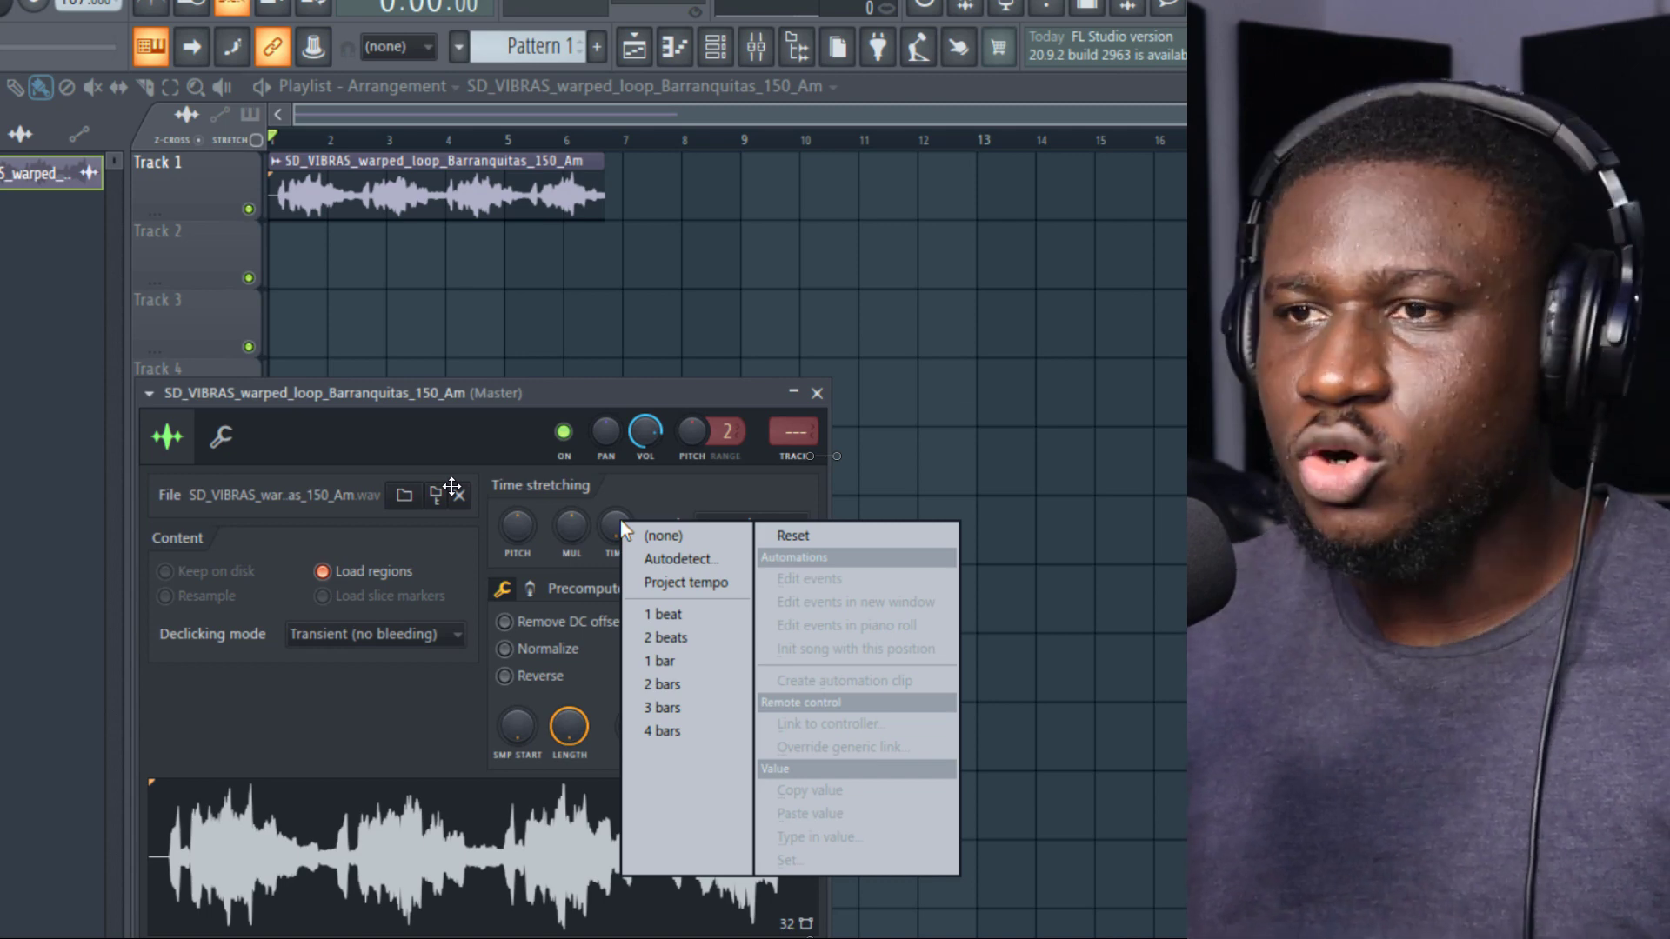
left_click(712, 738)
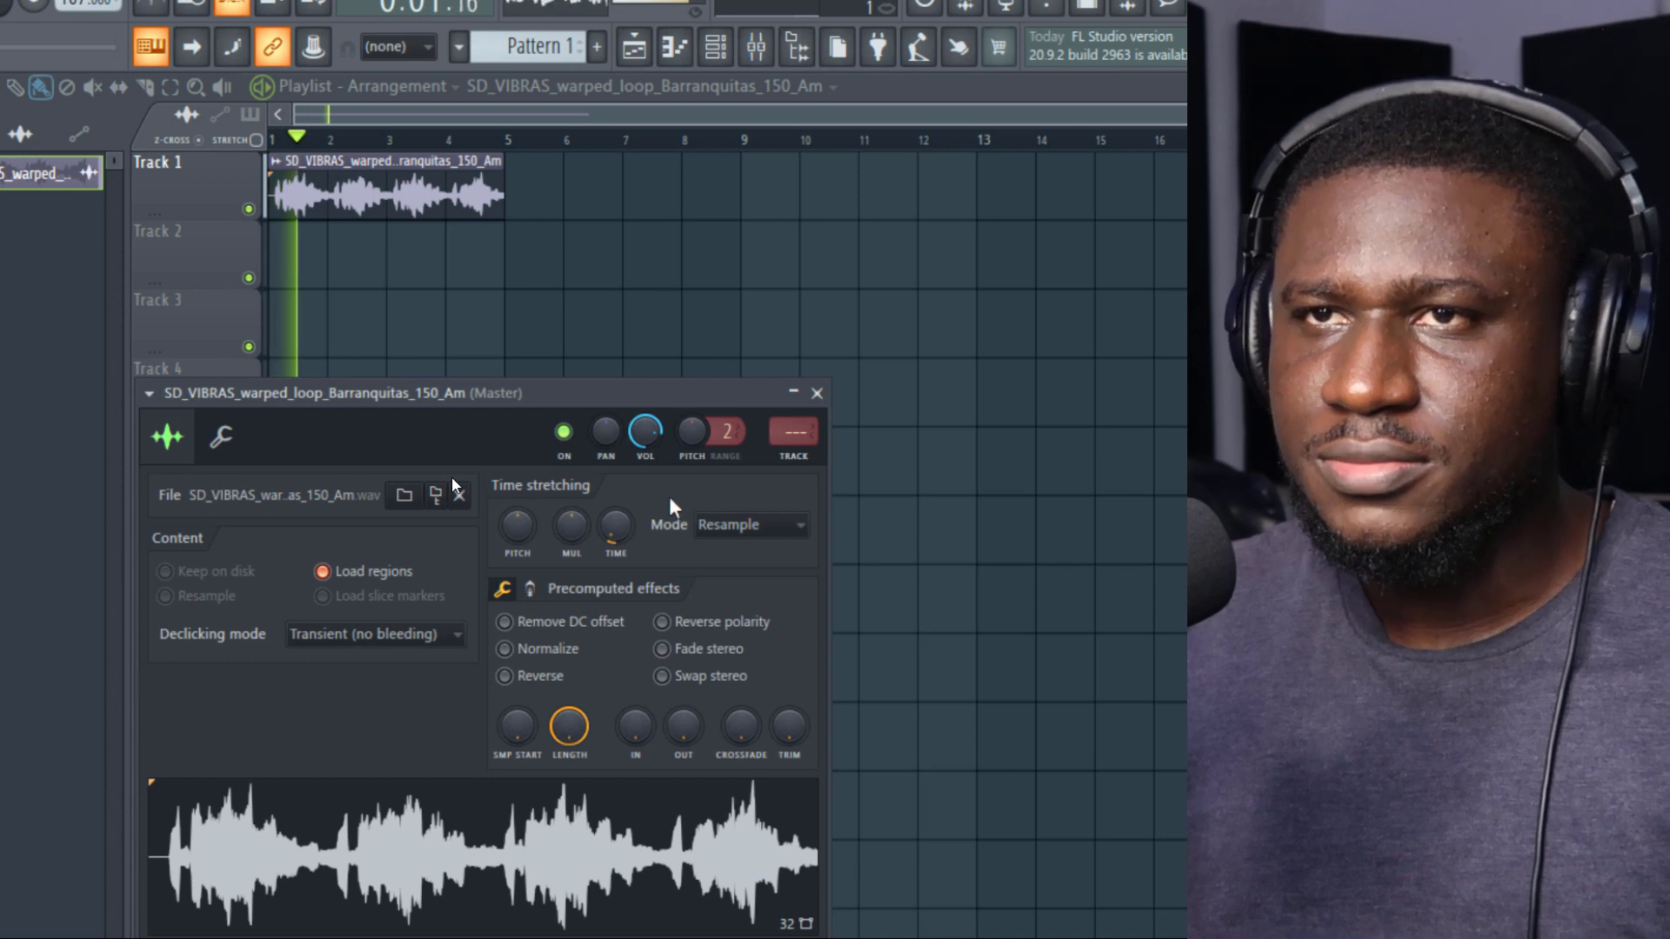
left_click(733, 526)
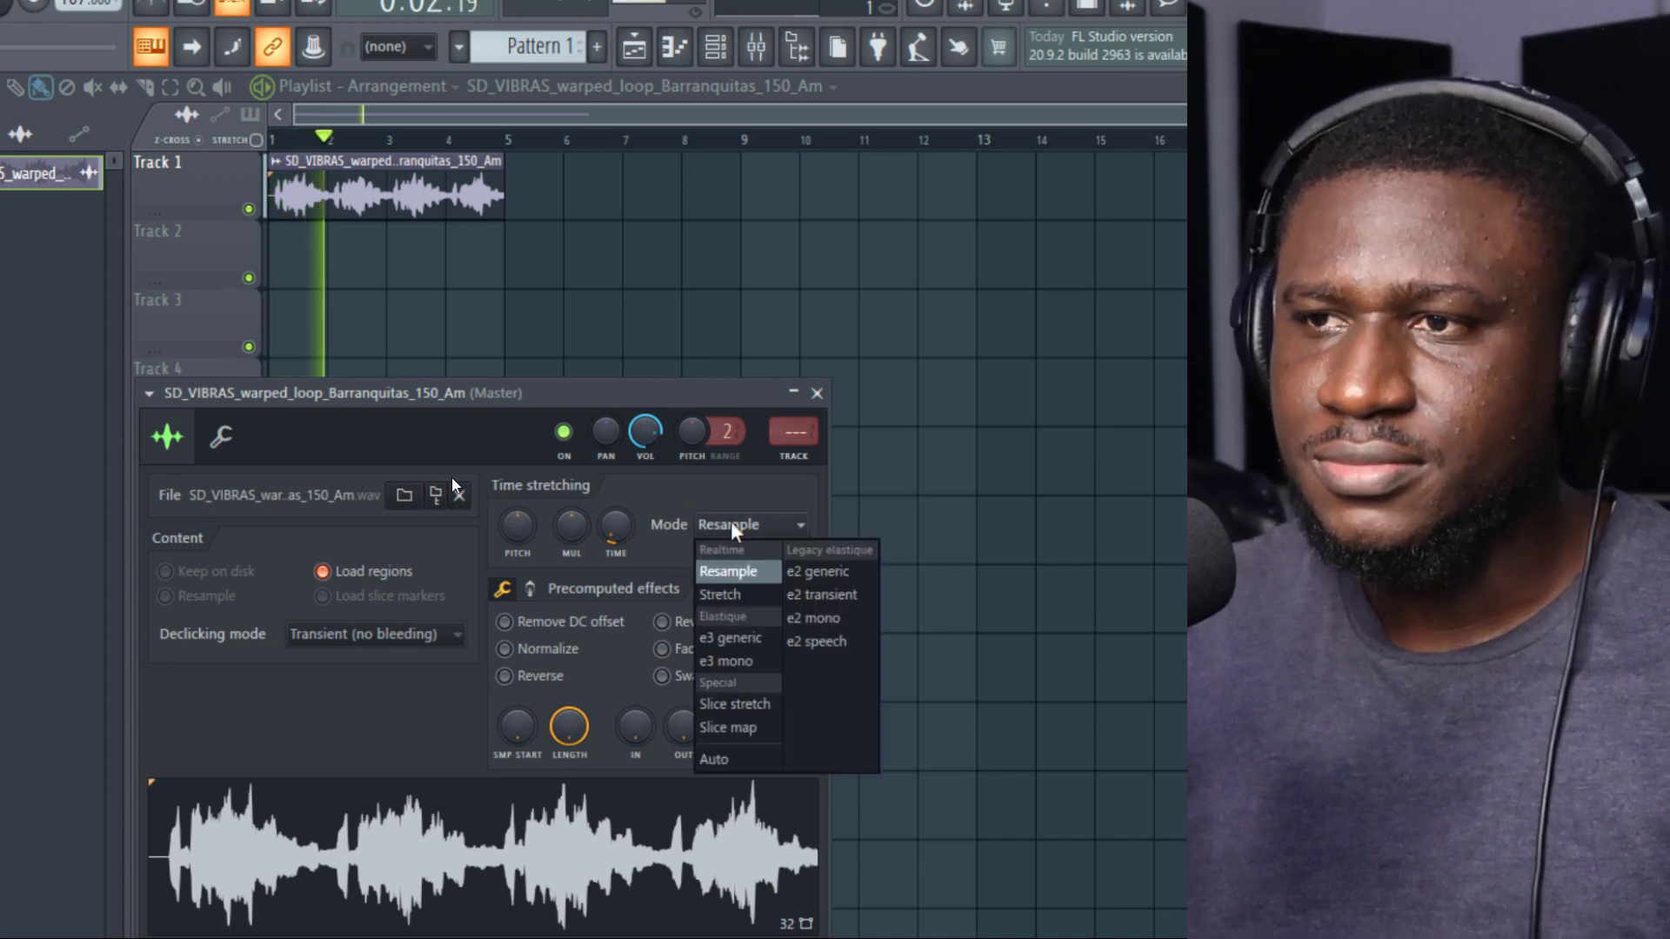
left_click(715, 595)
key("space")
key("space")
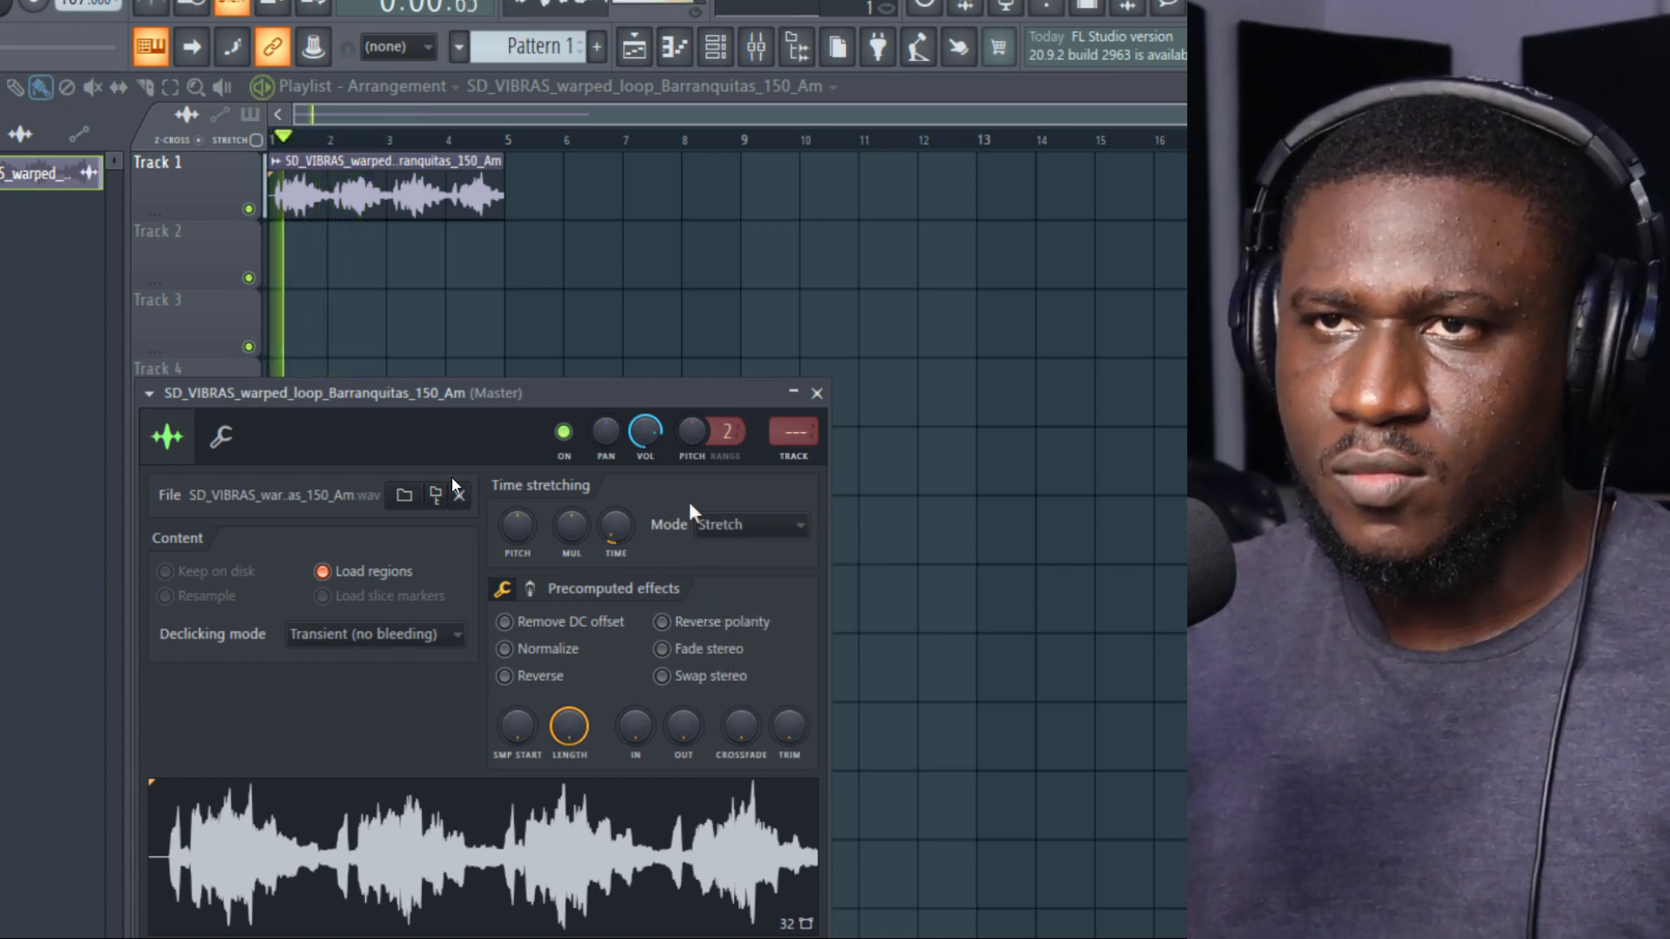
left_click_drag(650, 435, 650, 441)
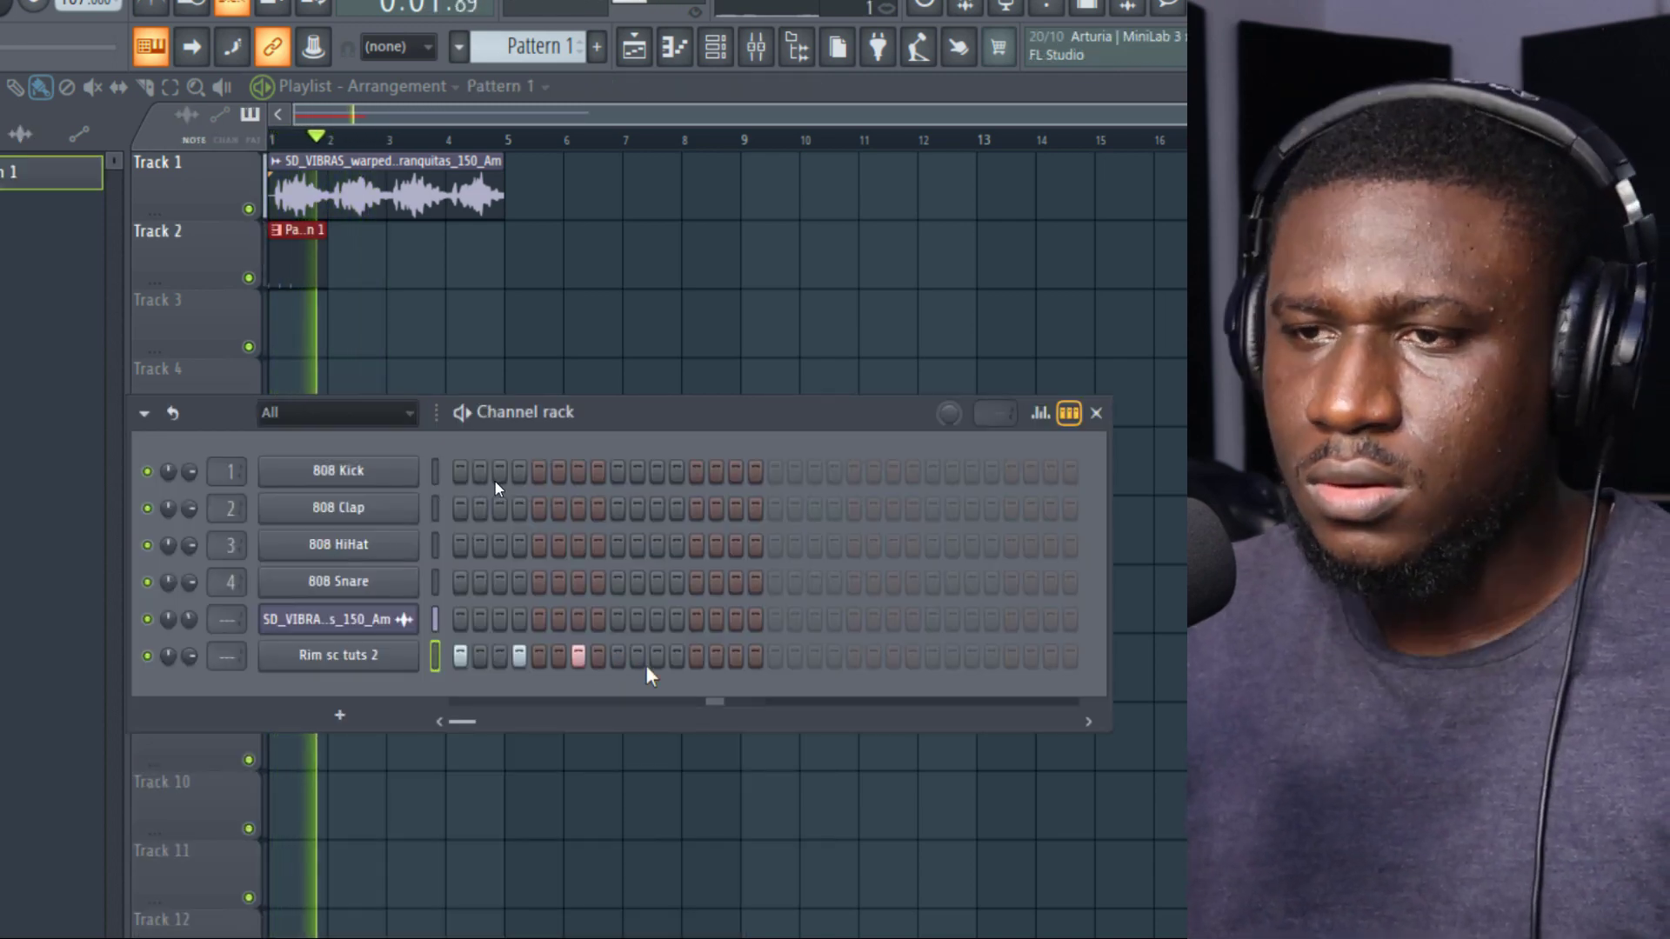
Step: Add Rim sc tuts 2 hits on steps 11 and 13 of Pattern 1 and close the channel rack
left_click(656, 660)
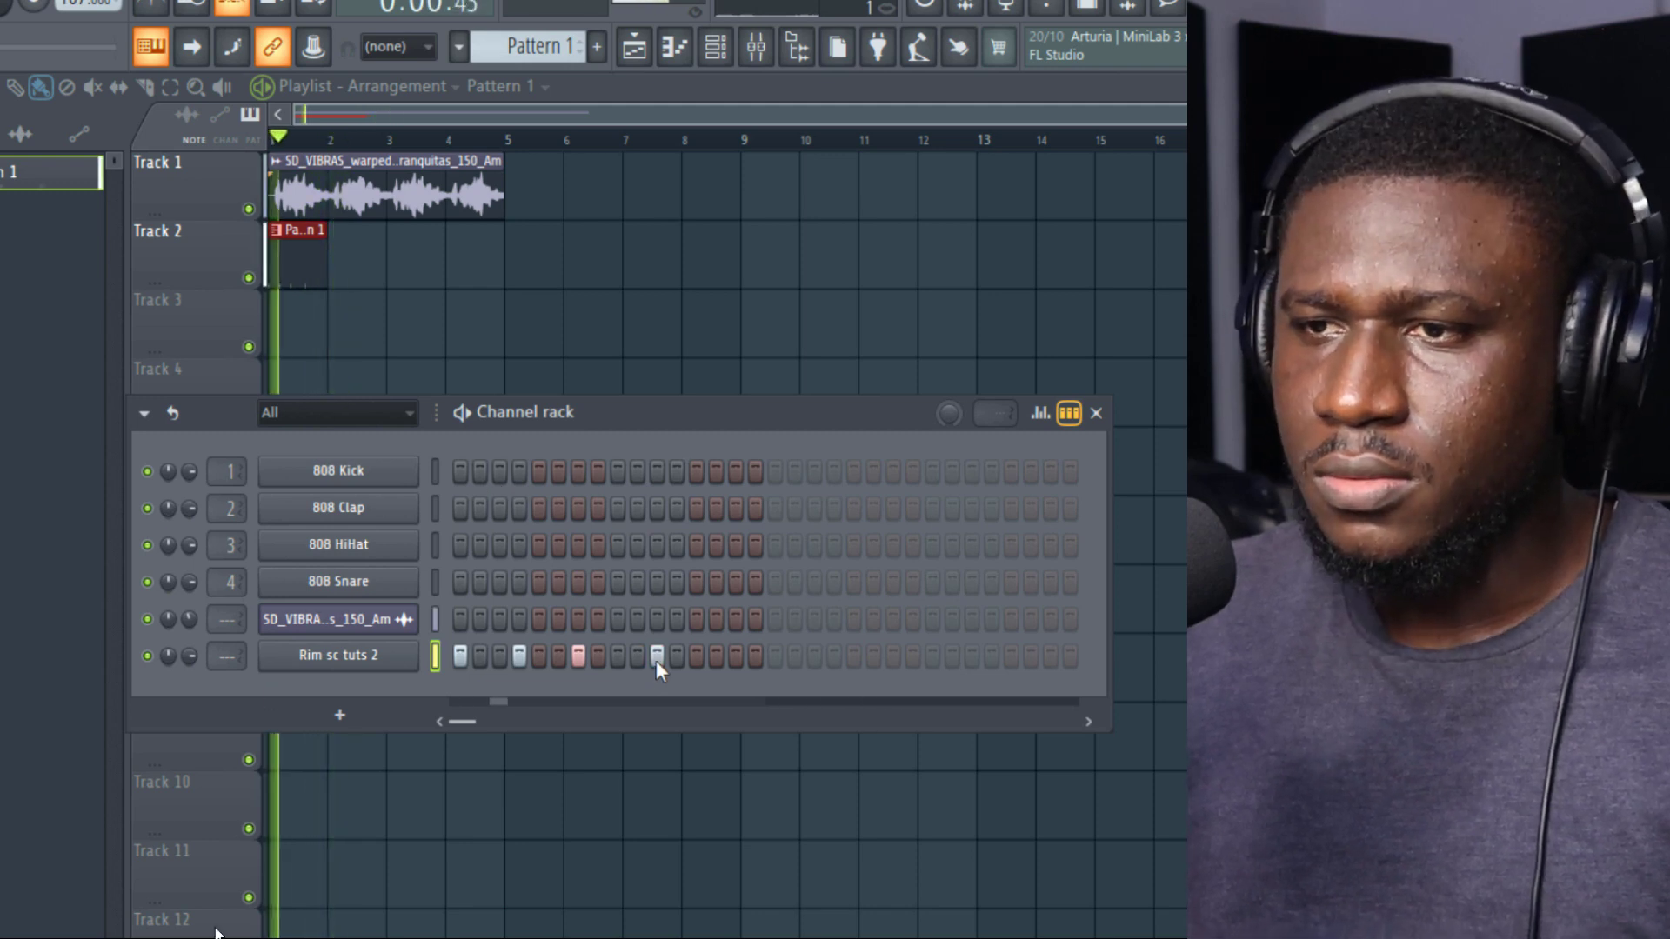
left_click(696, 657)
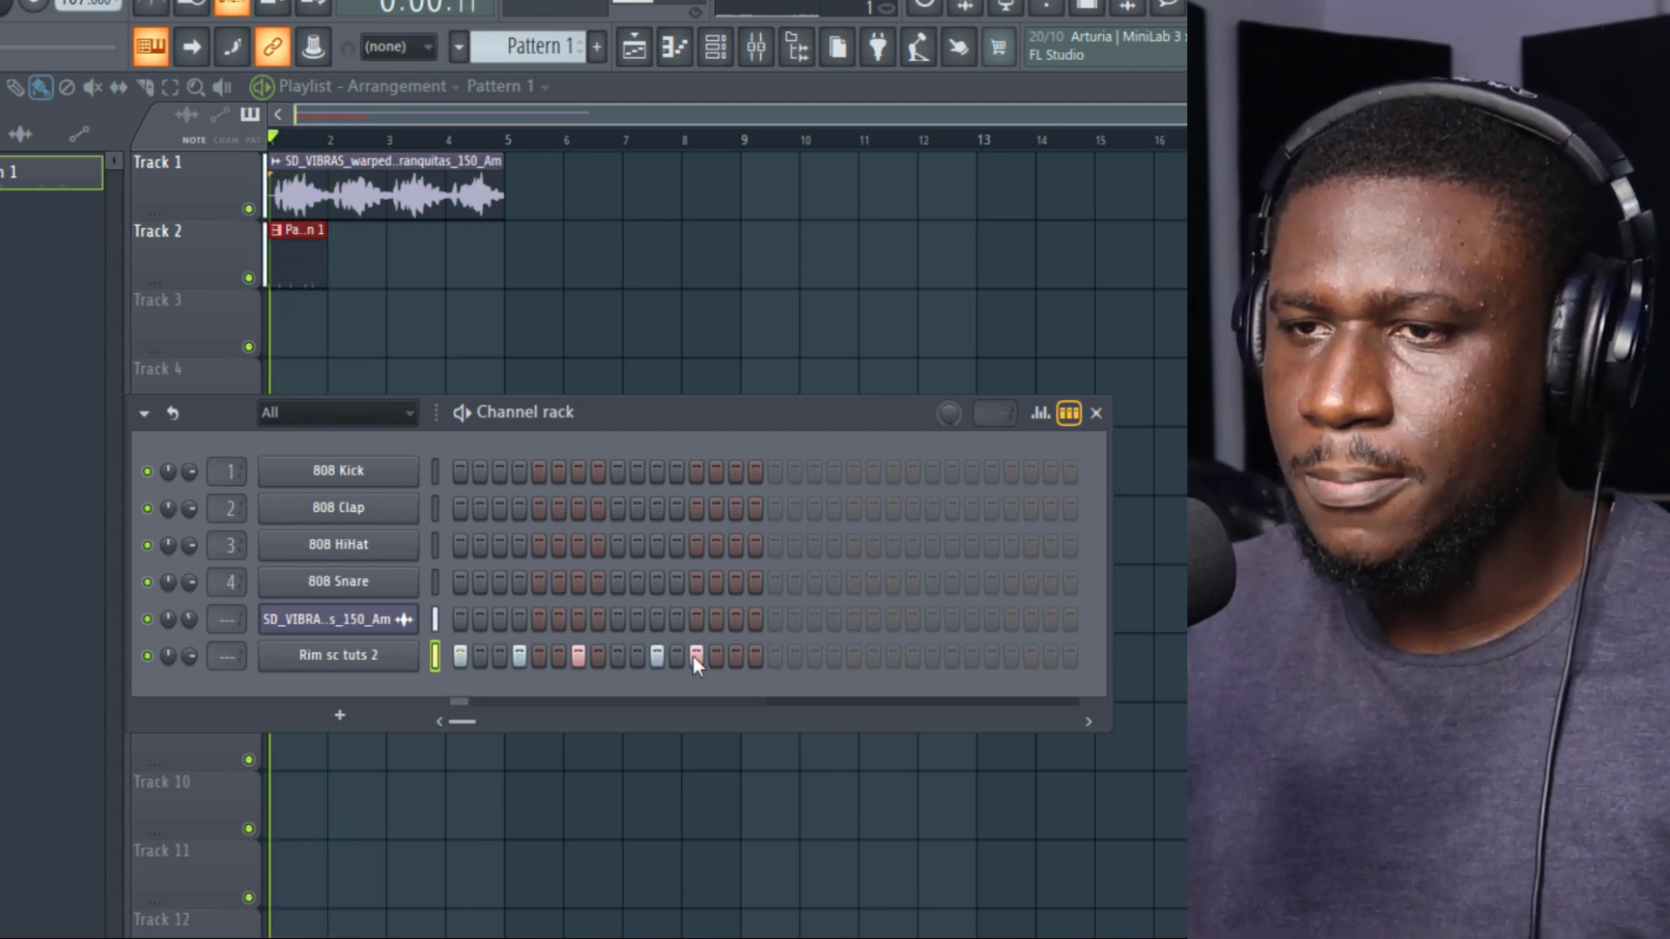
key("F6")
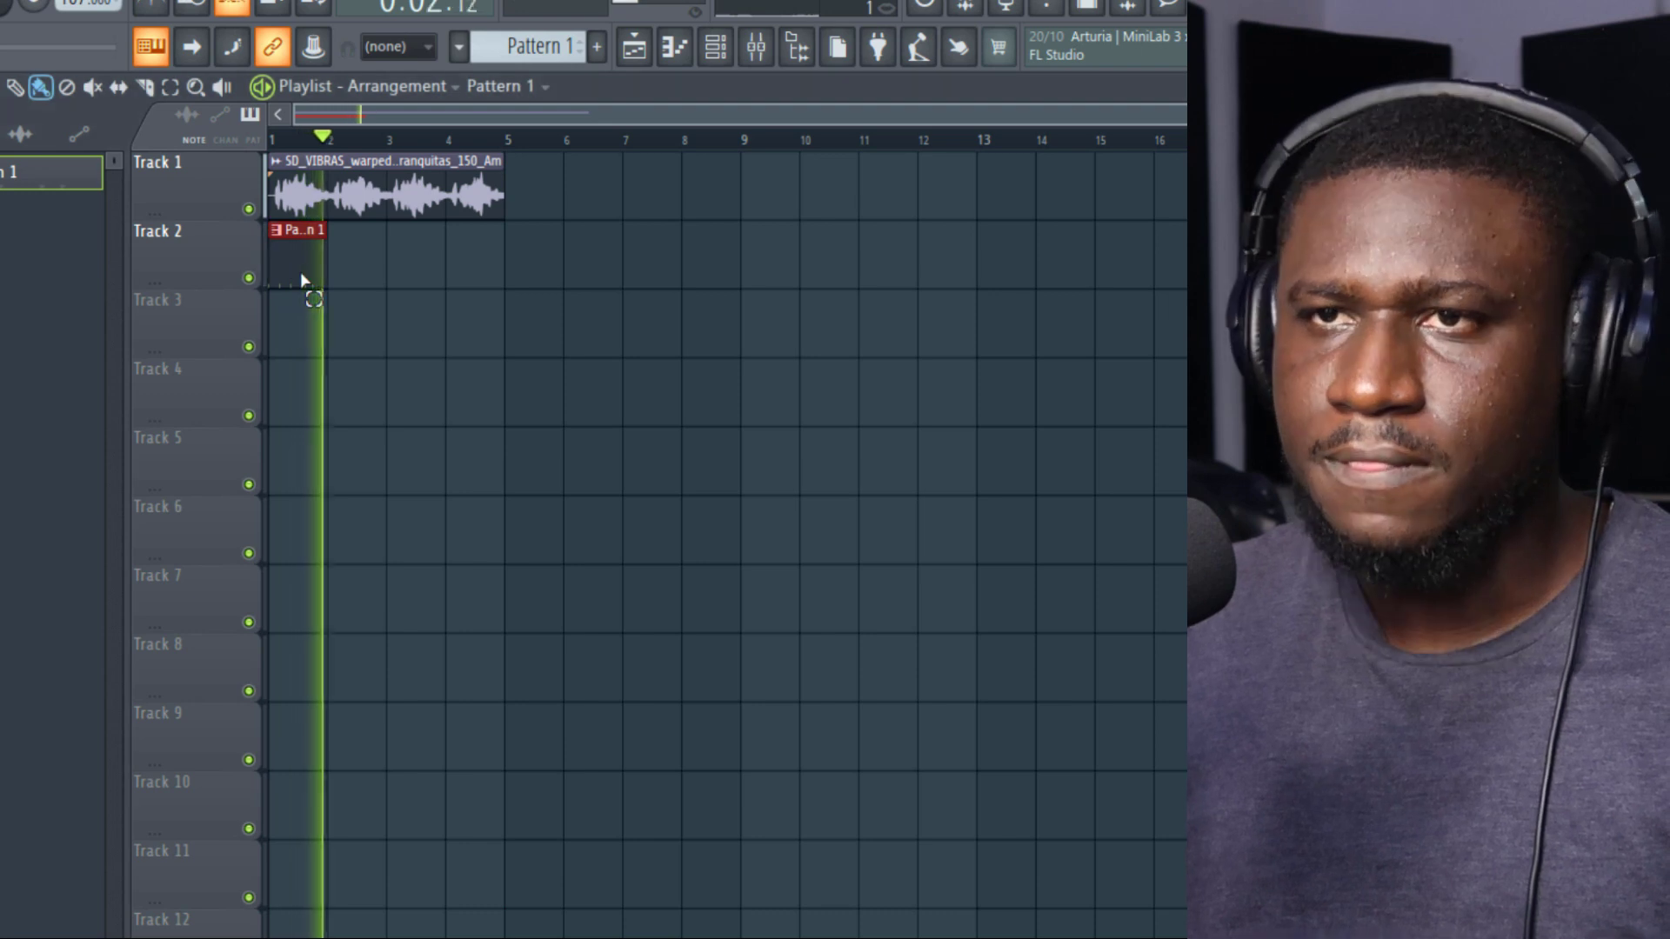
Step: Repeat the Pattern 1 clip three more times on Track 2 to match the guitar loop's length
key("ctrl+b")
key("ctrl+b")
key("ctrl+b")
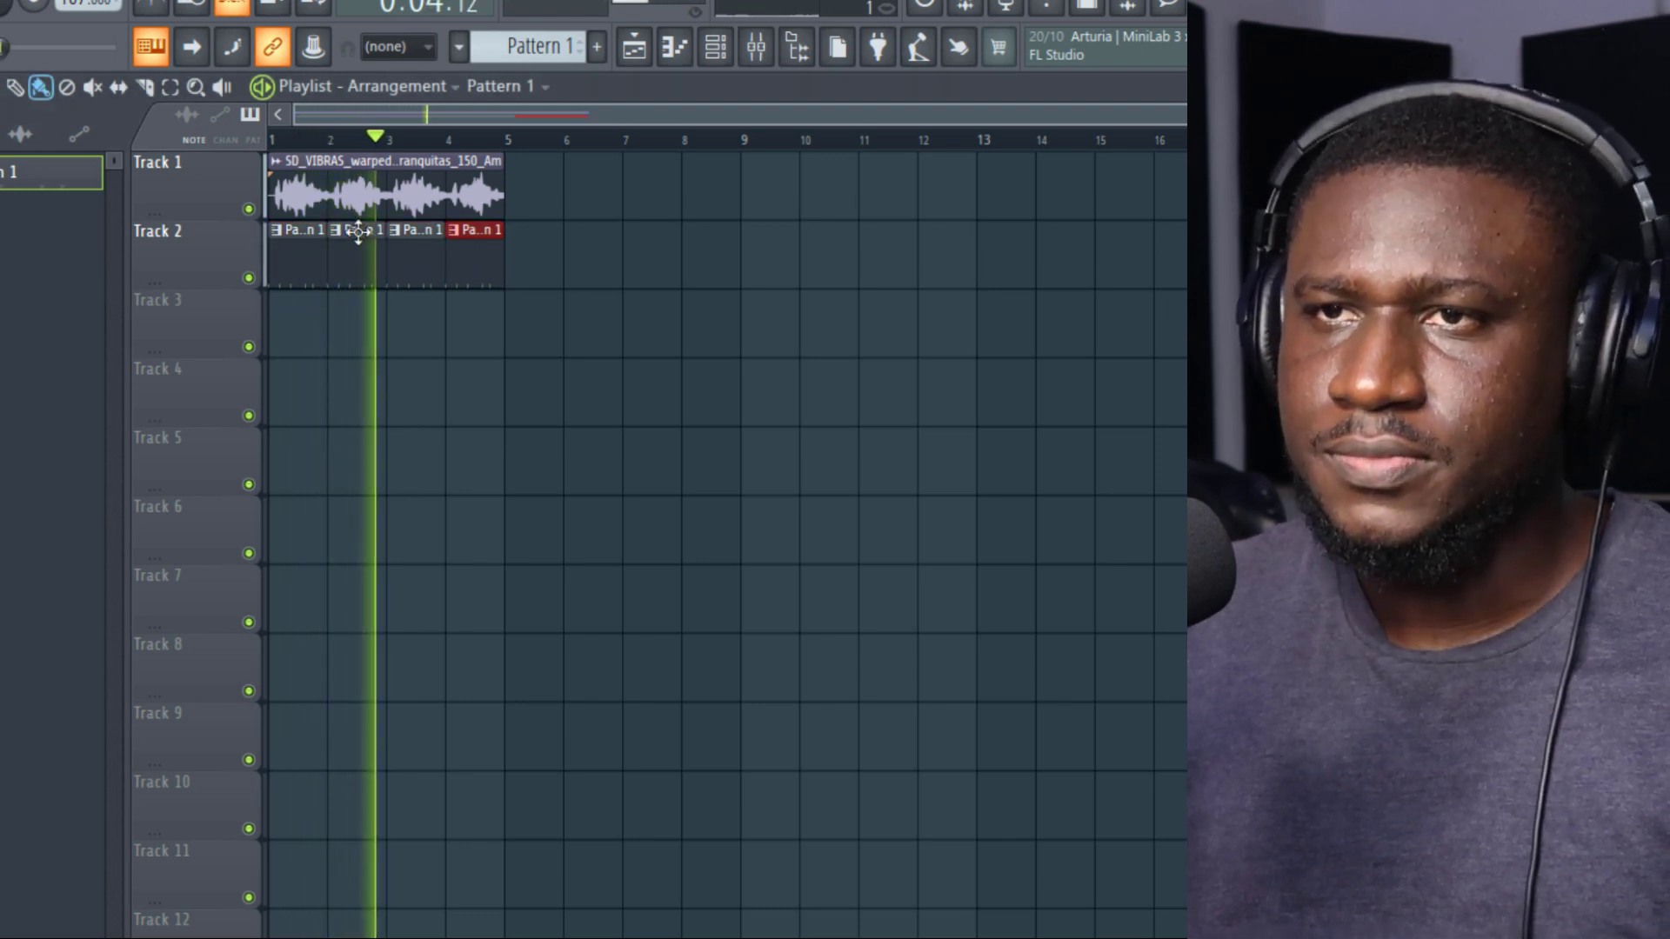
Step: Open the Barranquitas loop's channel settings and show the mixer
double_click(350, 199)
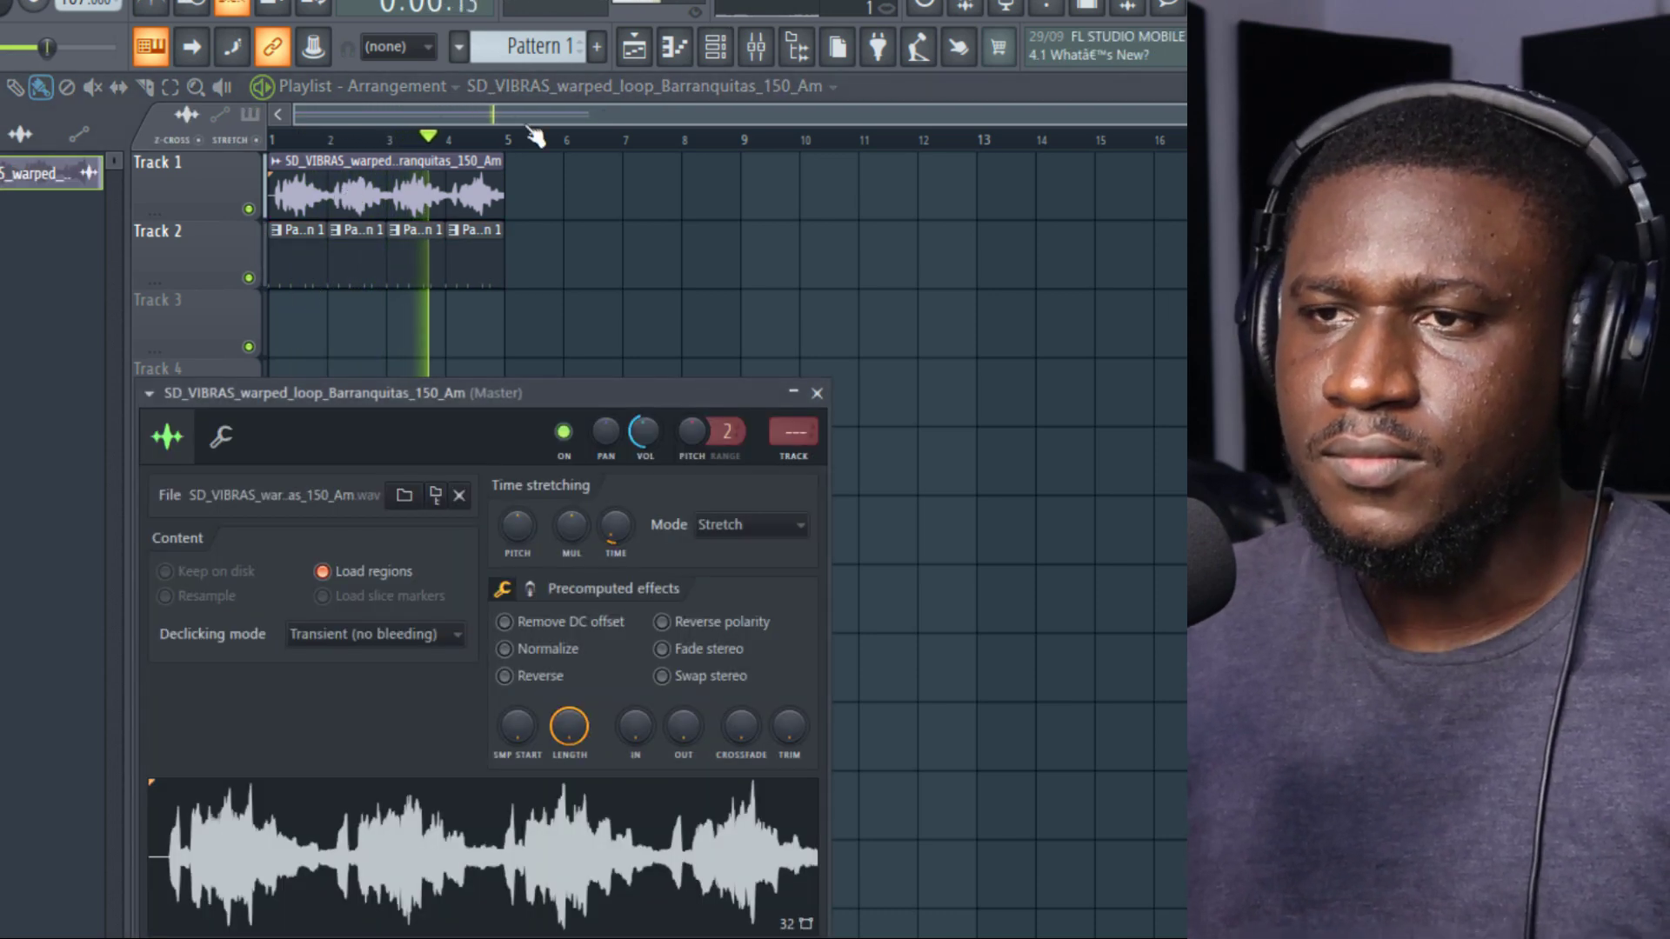
left_click(755, 48)
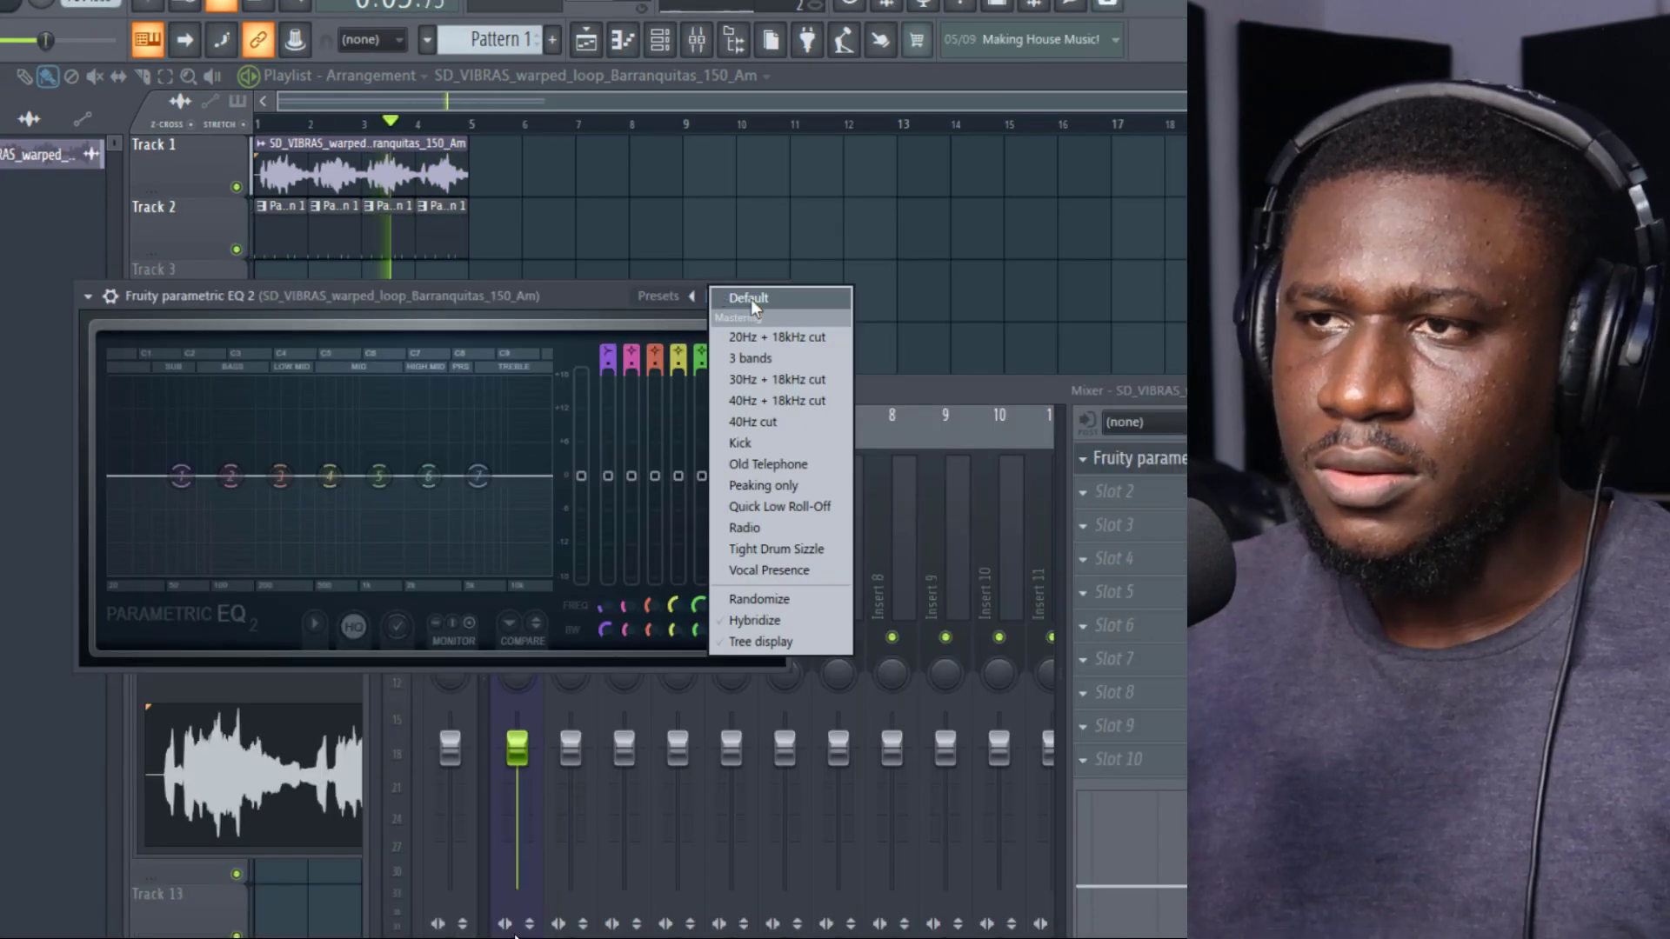
left_click(748, 337)
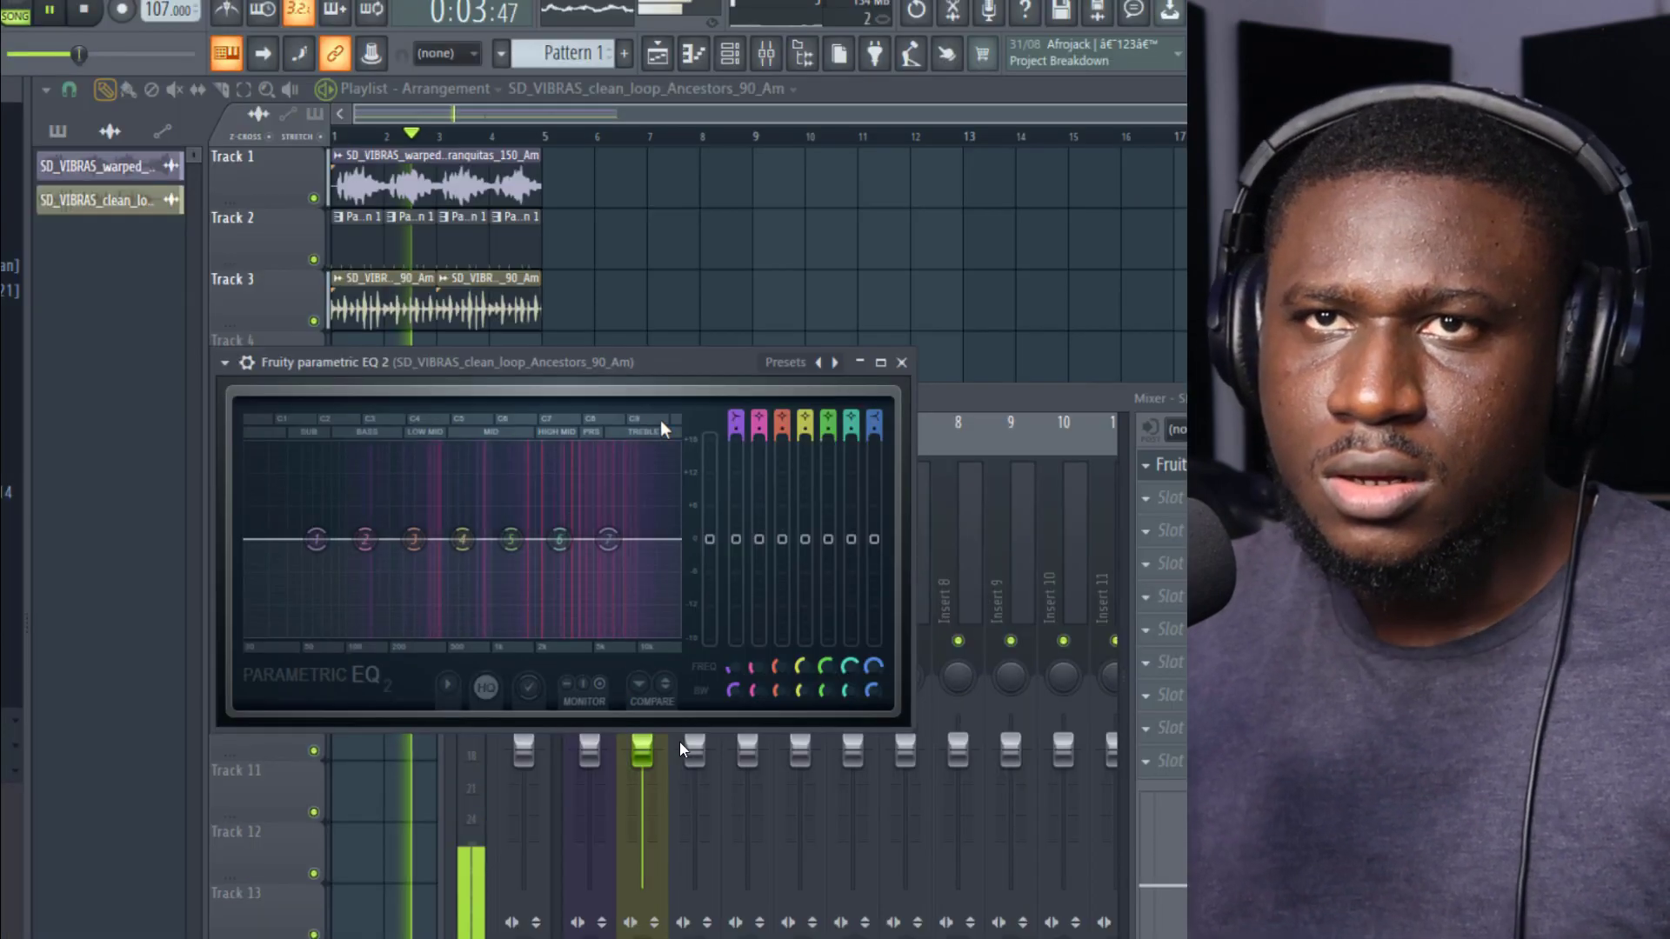
Step: Load the 20Hz + 18kHz cut preset in the Ancestors loop's Parametric EQ 2, then lower the high cut and raise the low cut
left_click(820, 364)
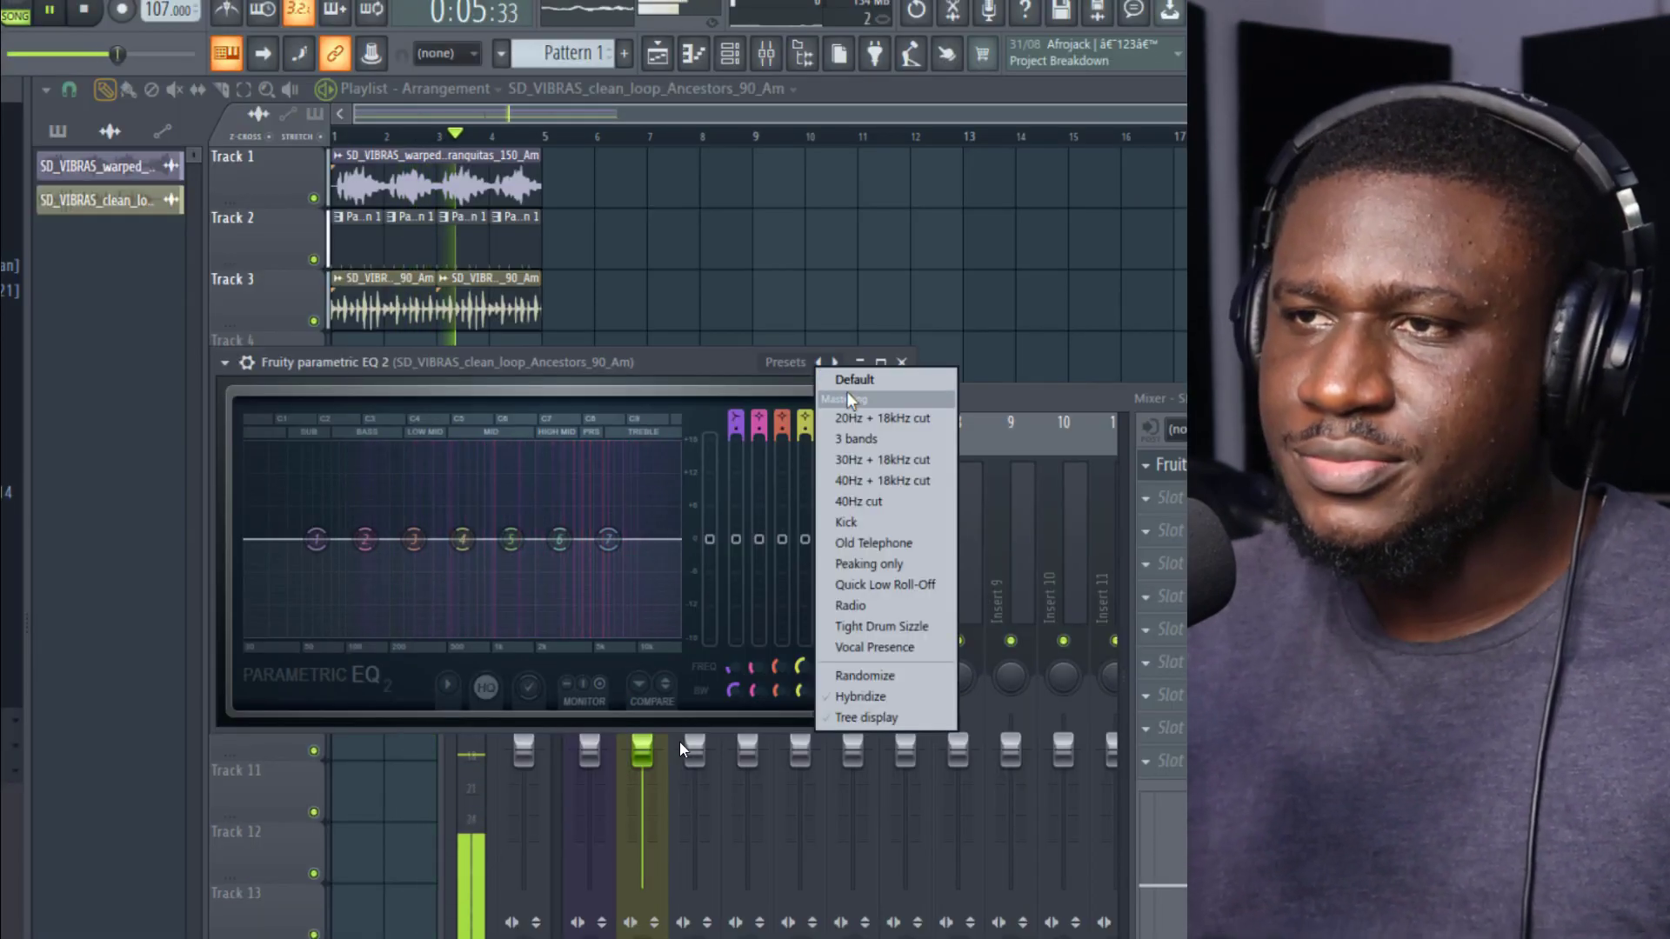
left_click(848, 418)
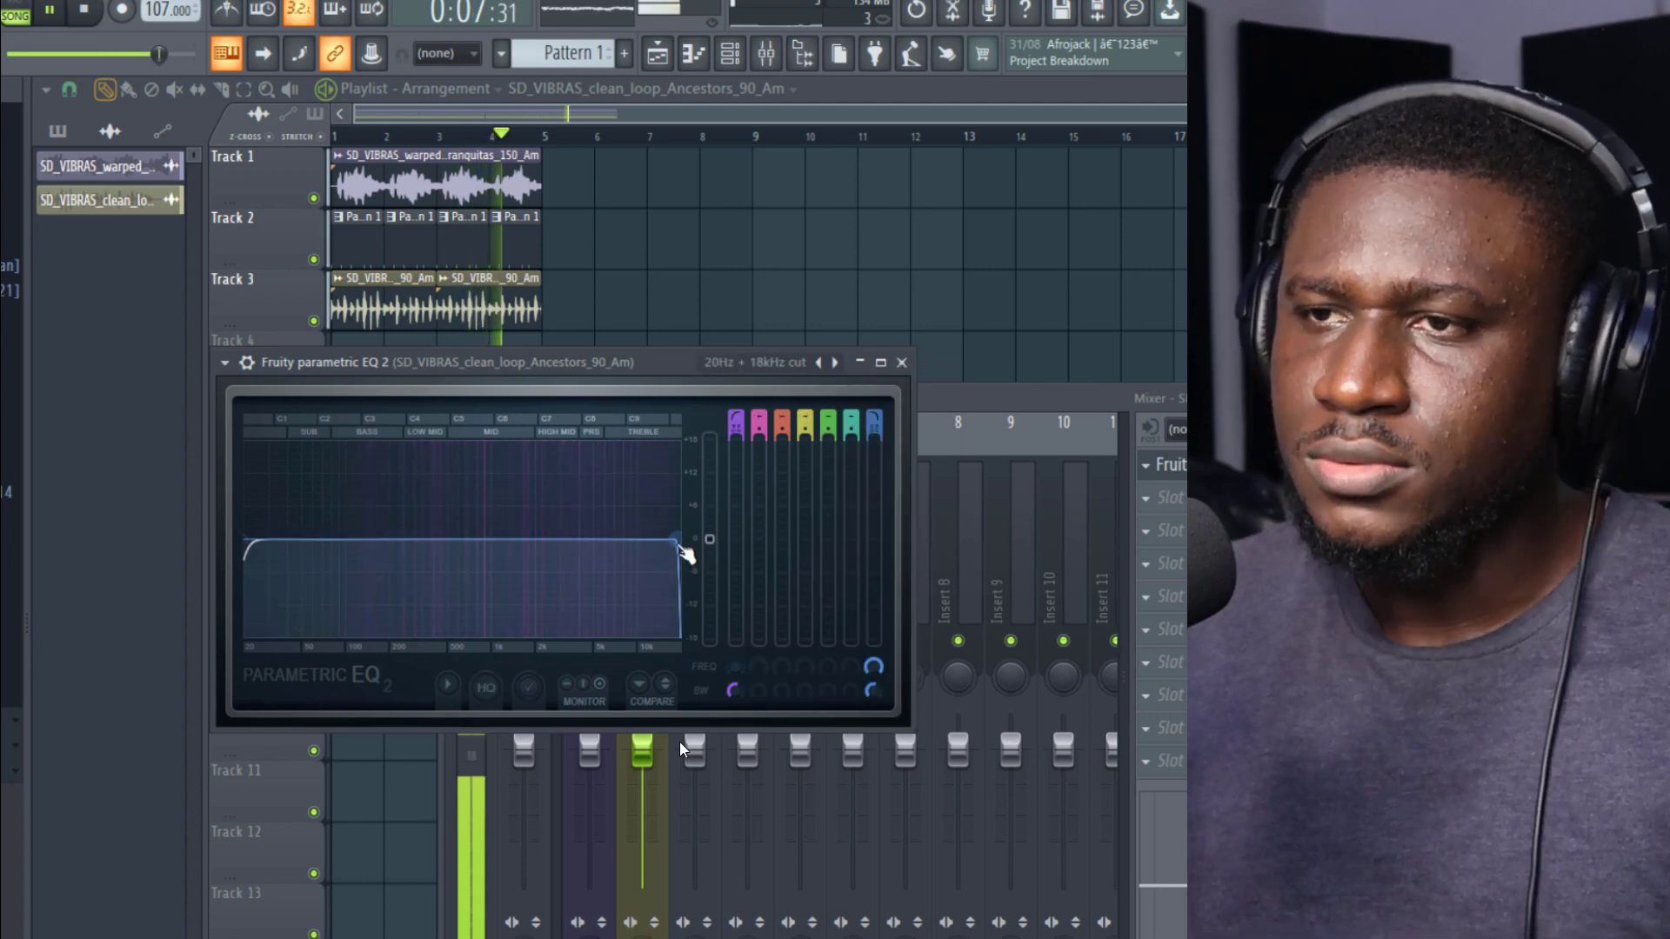
left_click_drag(689, 552, 654, 539)
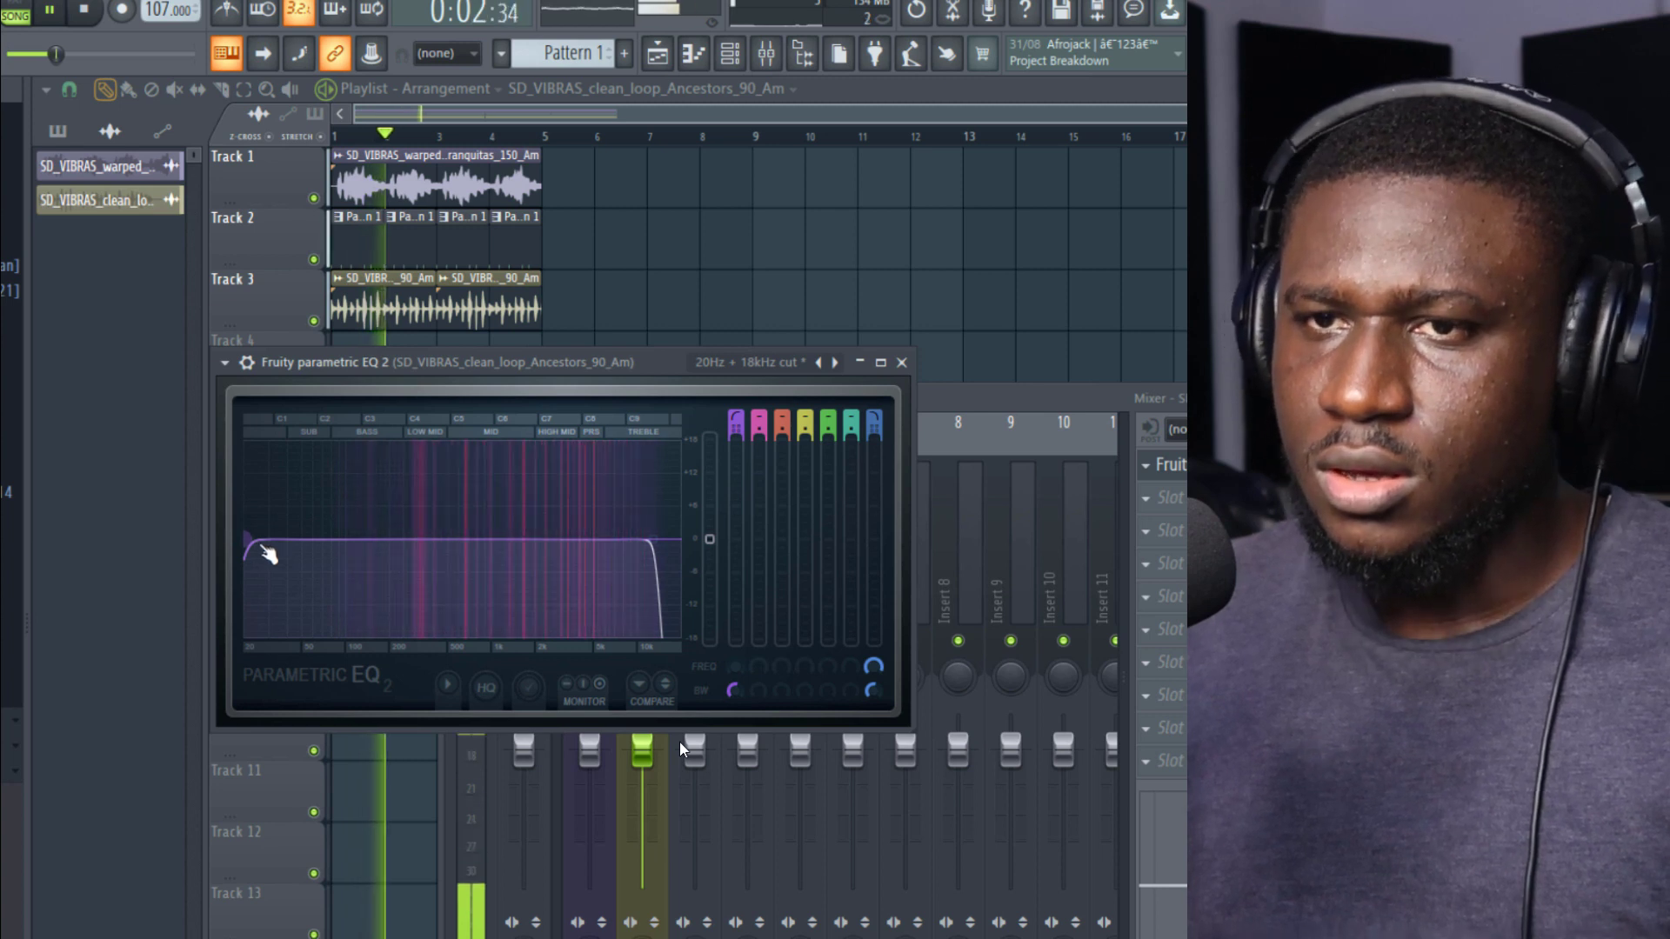
left_click_drag(248, 541, 330, 540)
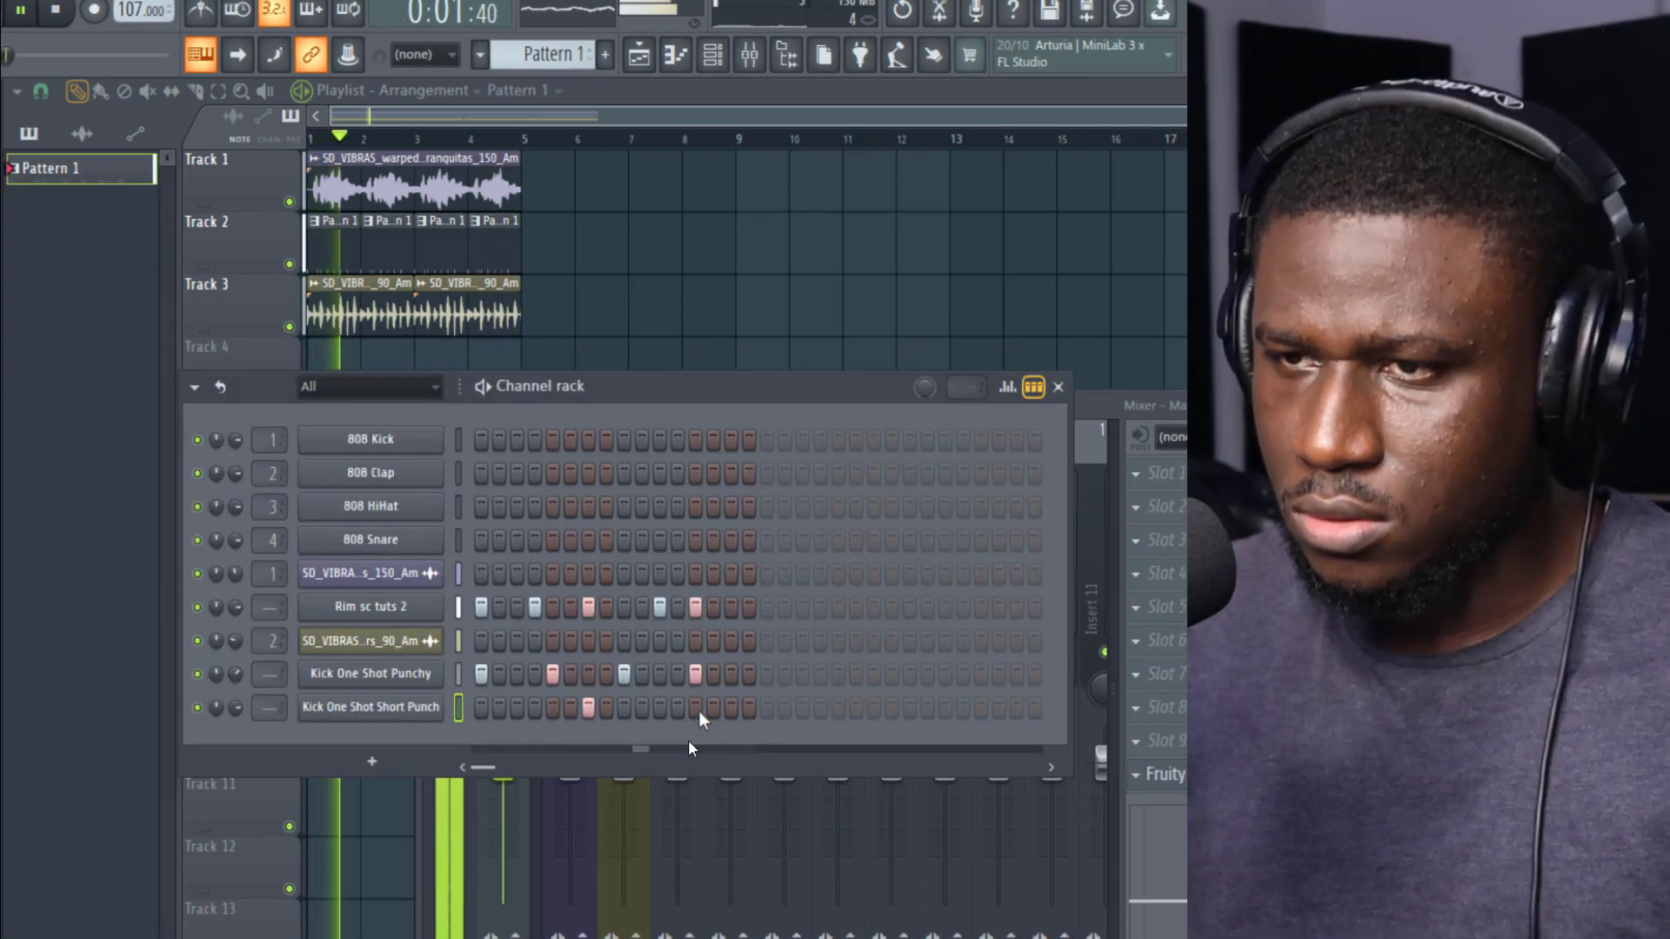
Step: Add a Kick One Shot Short Punch hit on step 15 and toggle its hit on step 7
left_click(729, 709)
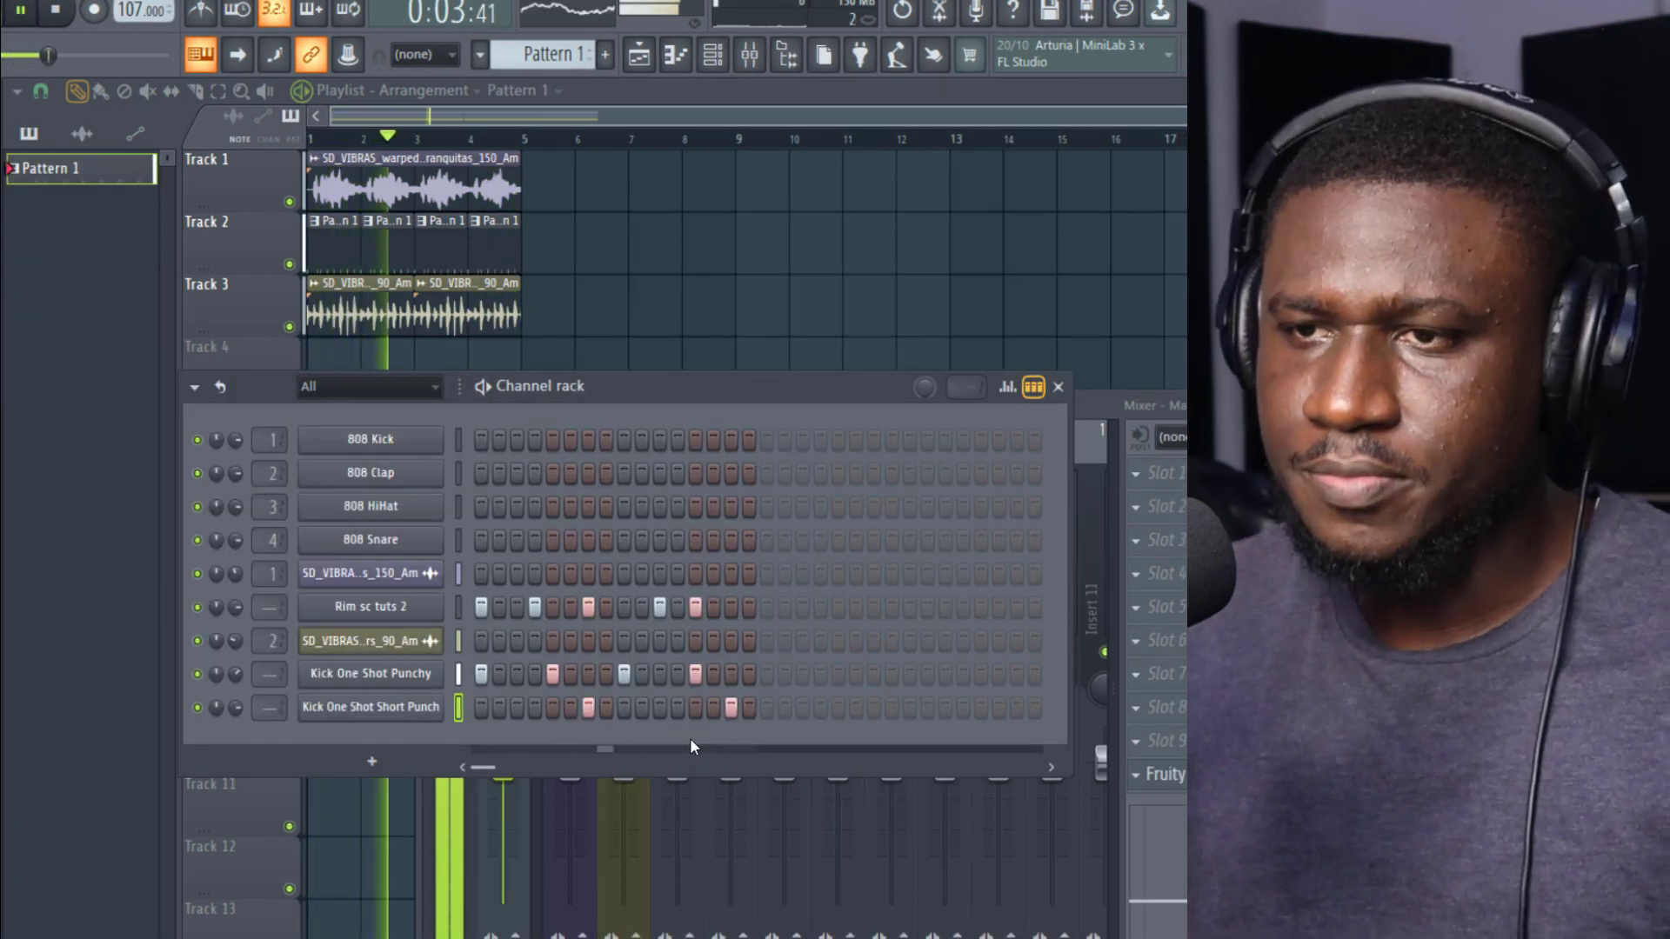
left_click(588, 708)
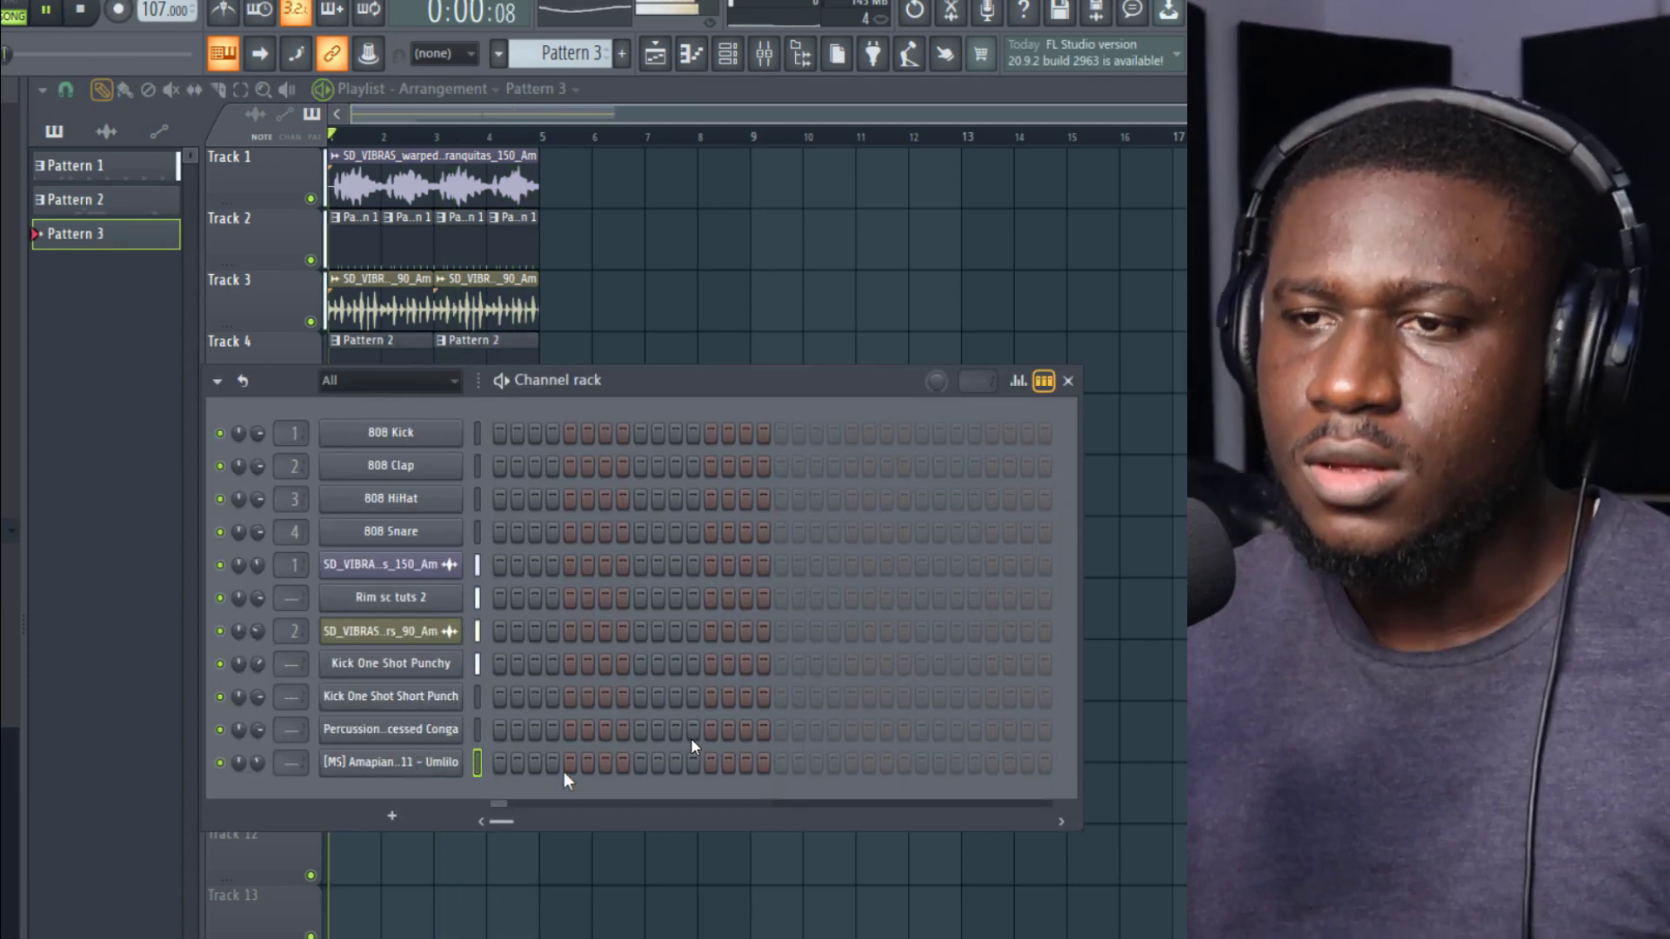
Step: Program the Umlilo sample on steps 3 and 11 of Pattern 3 and close the channel rack
left_click(535, 763)
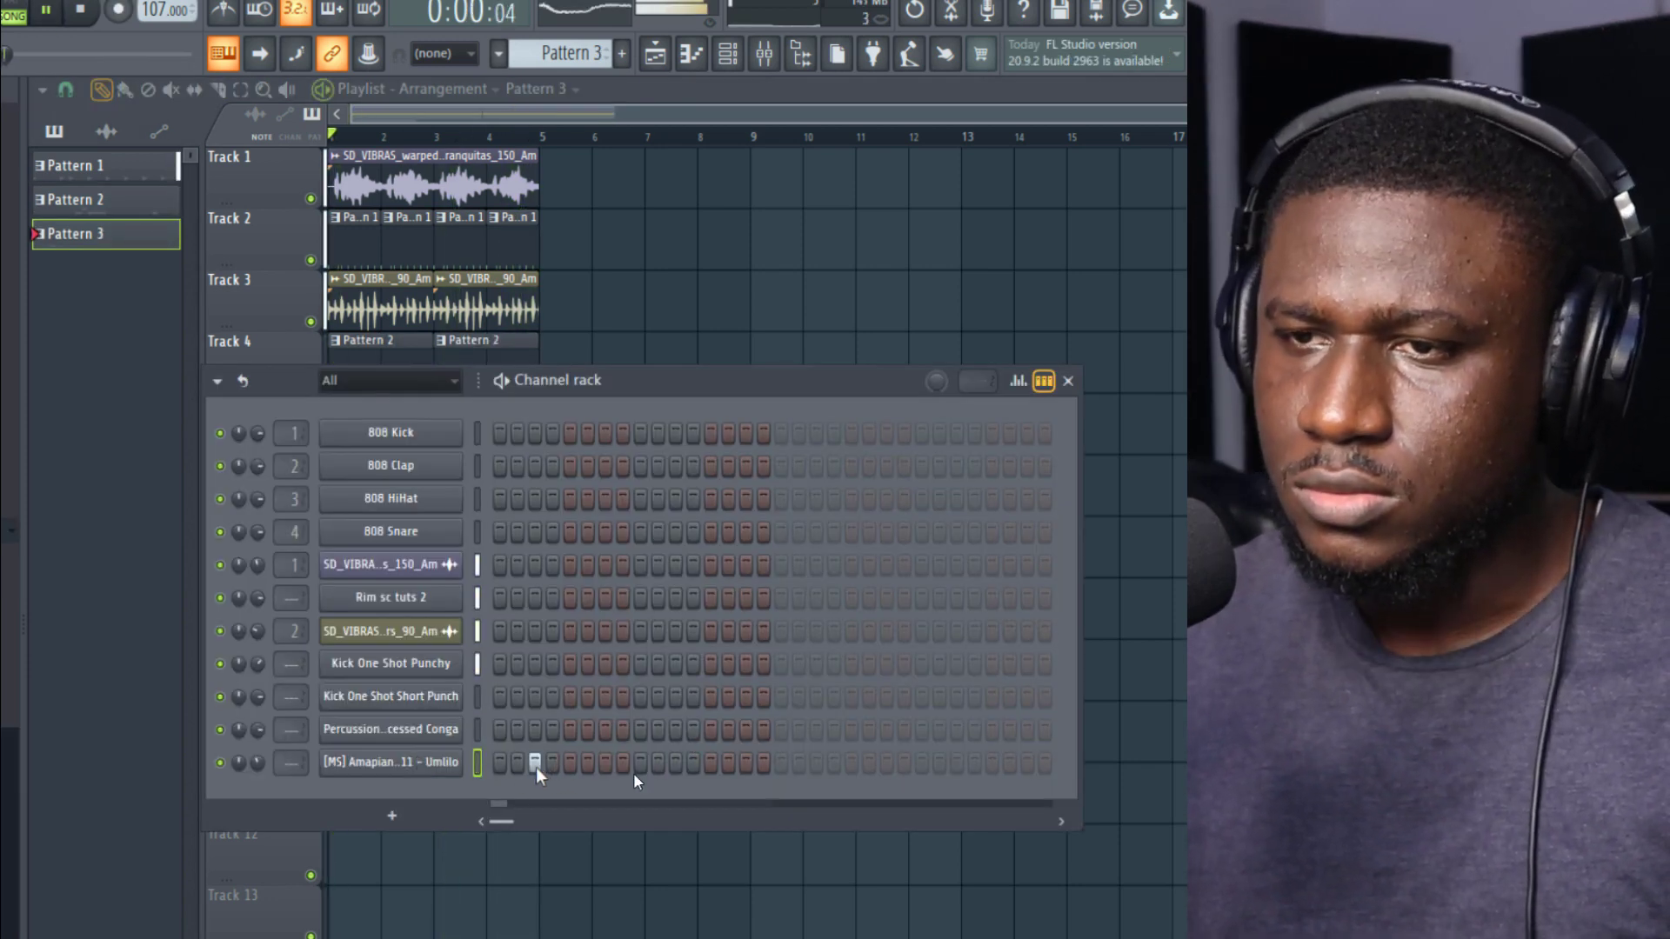
left_click(676, 763)
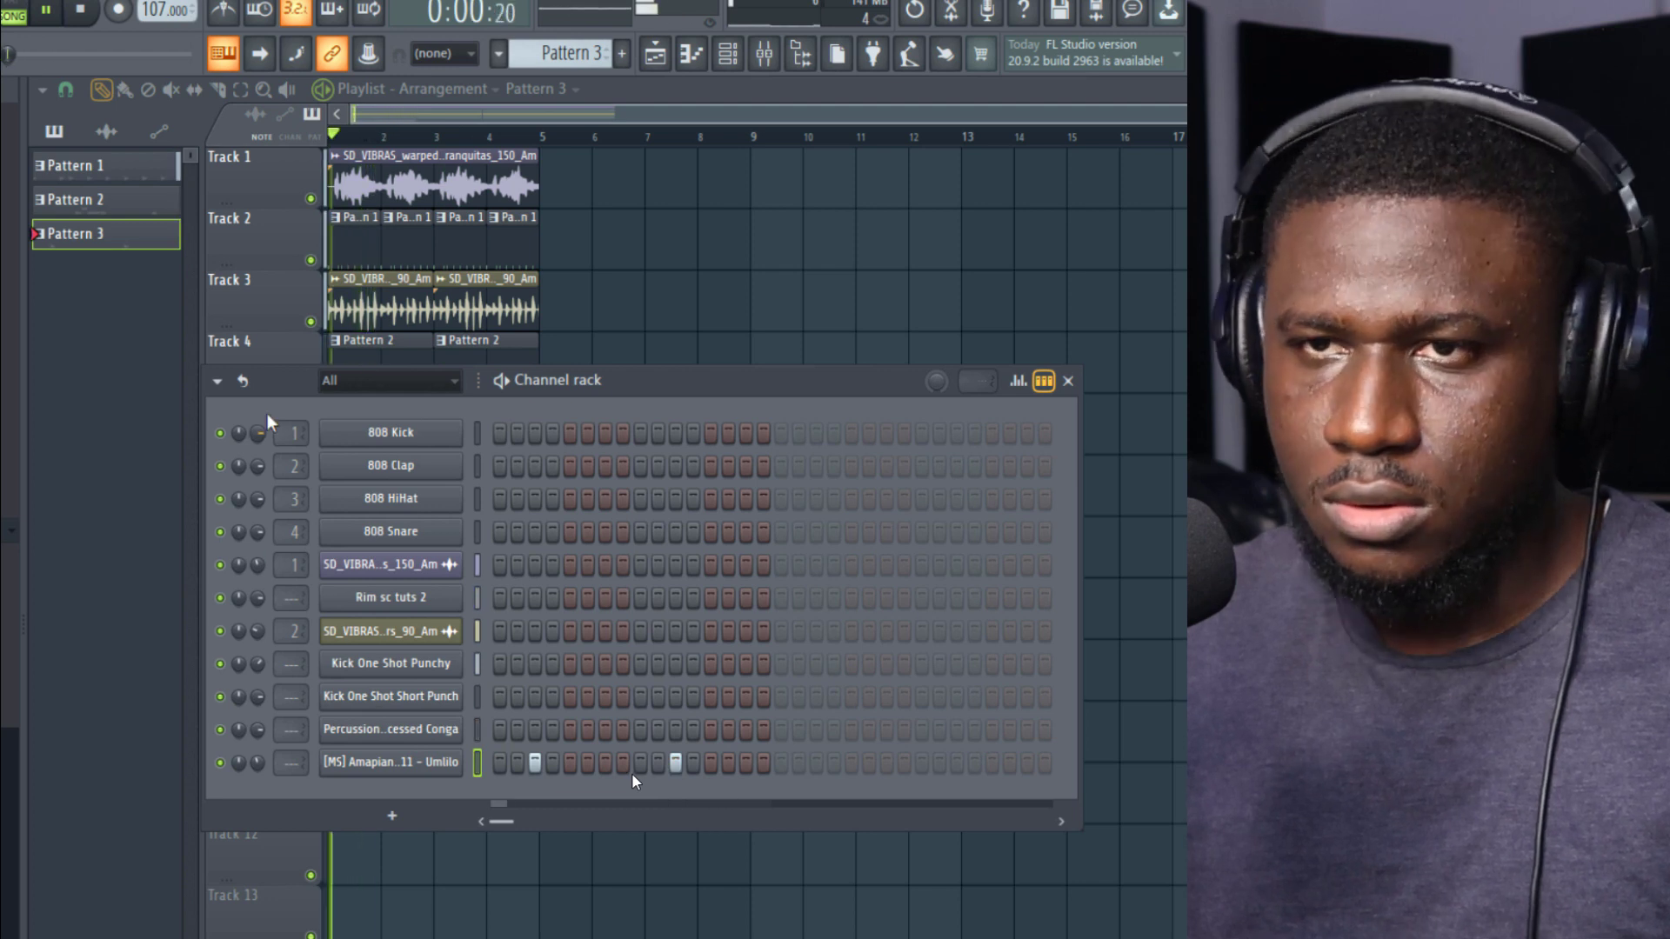
key("F6")
Step: Place Pattern 3 at the start of Track 5 and repeat the clip three more times up to bar 5
left_click(337, 421)
left_click(362, 422, "ctrl")
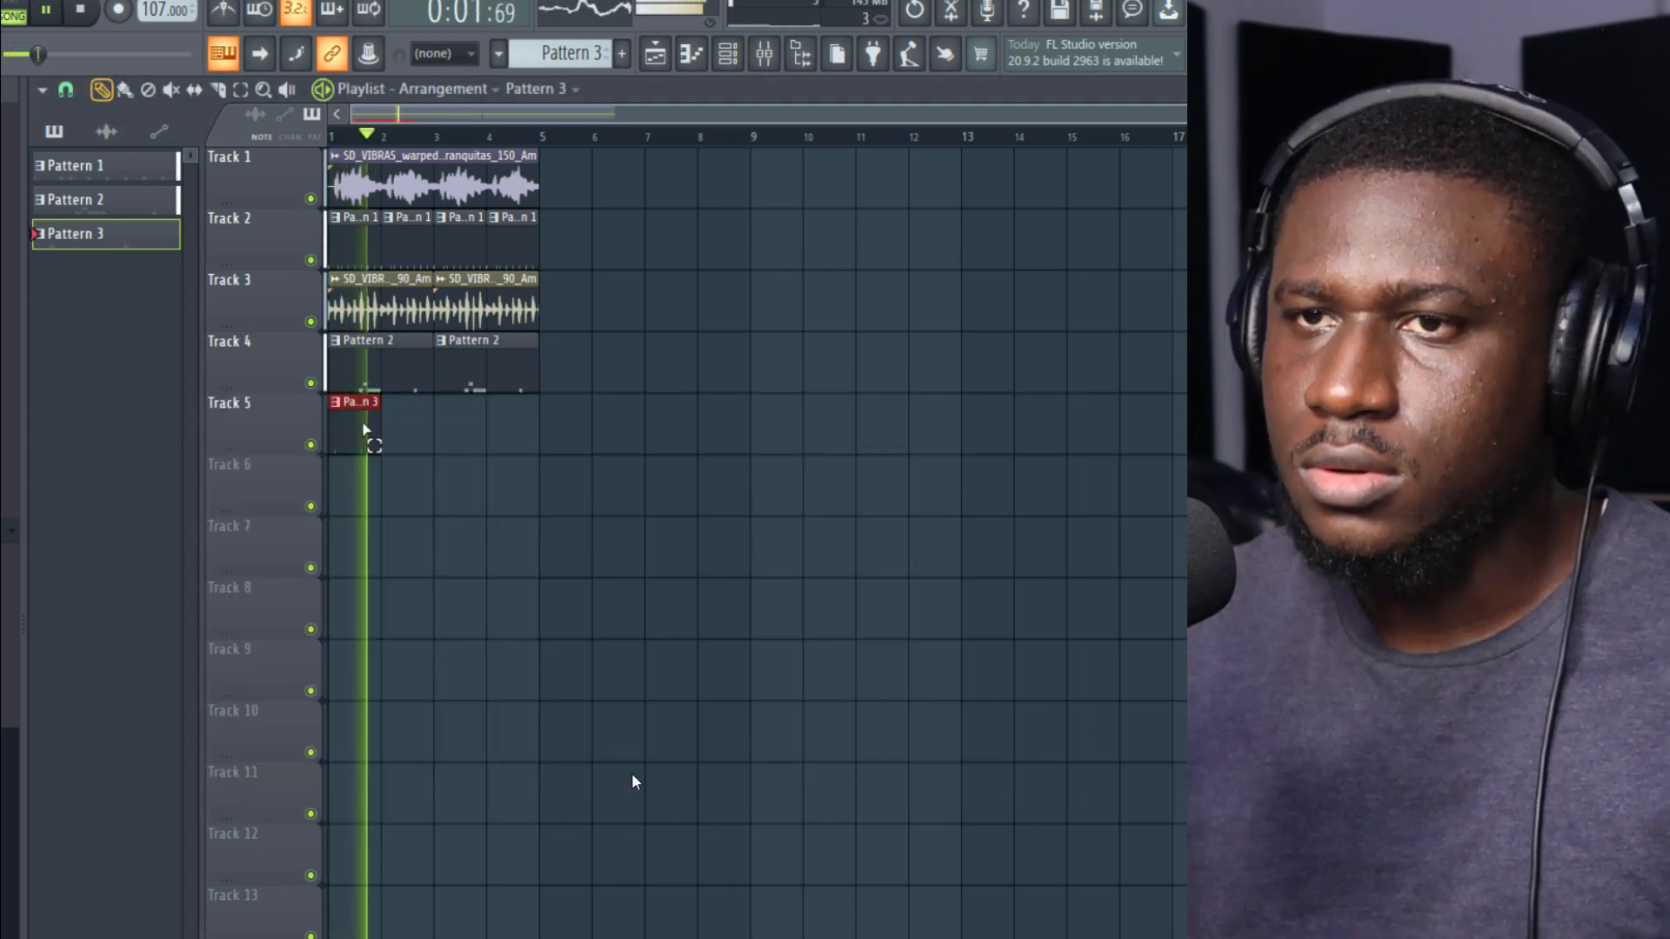
key("ctrl+b")
key("ctrl+b")
key("ctrl+b")
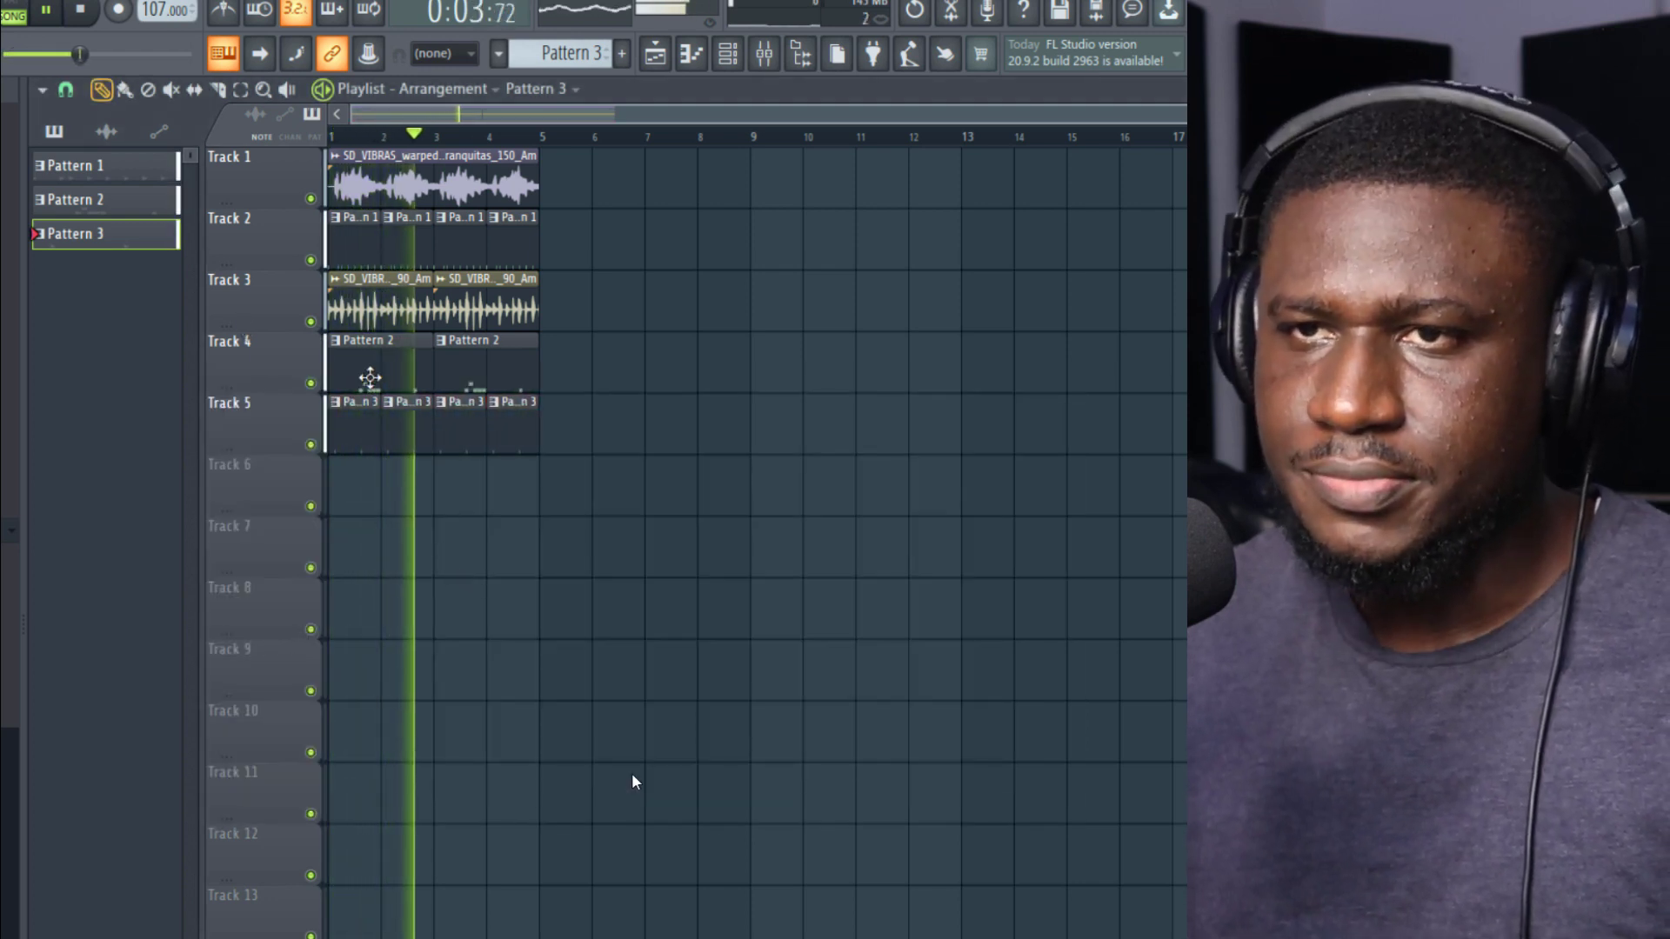
Step: Select Pattern 2 from its clip on Track 4 and open the channel rack
left_click(369, 376)
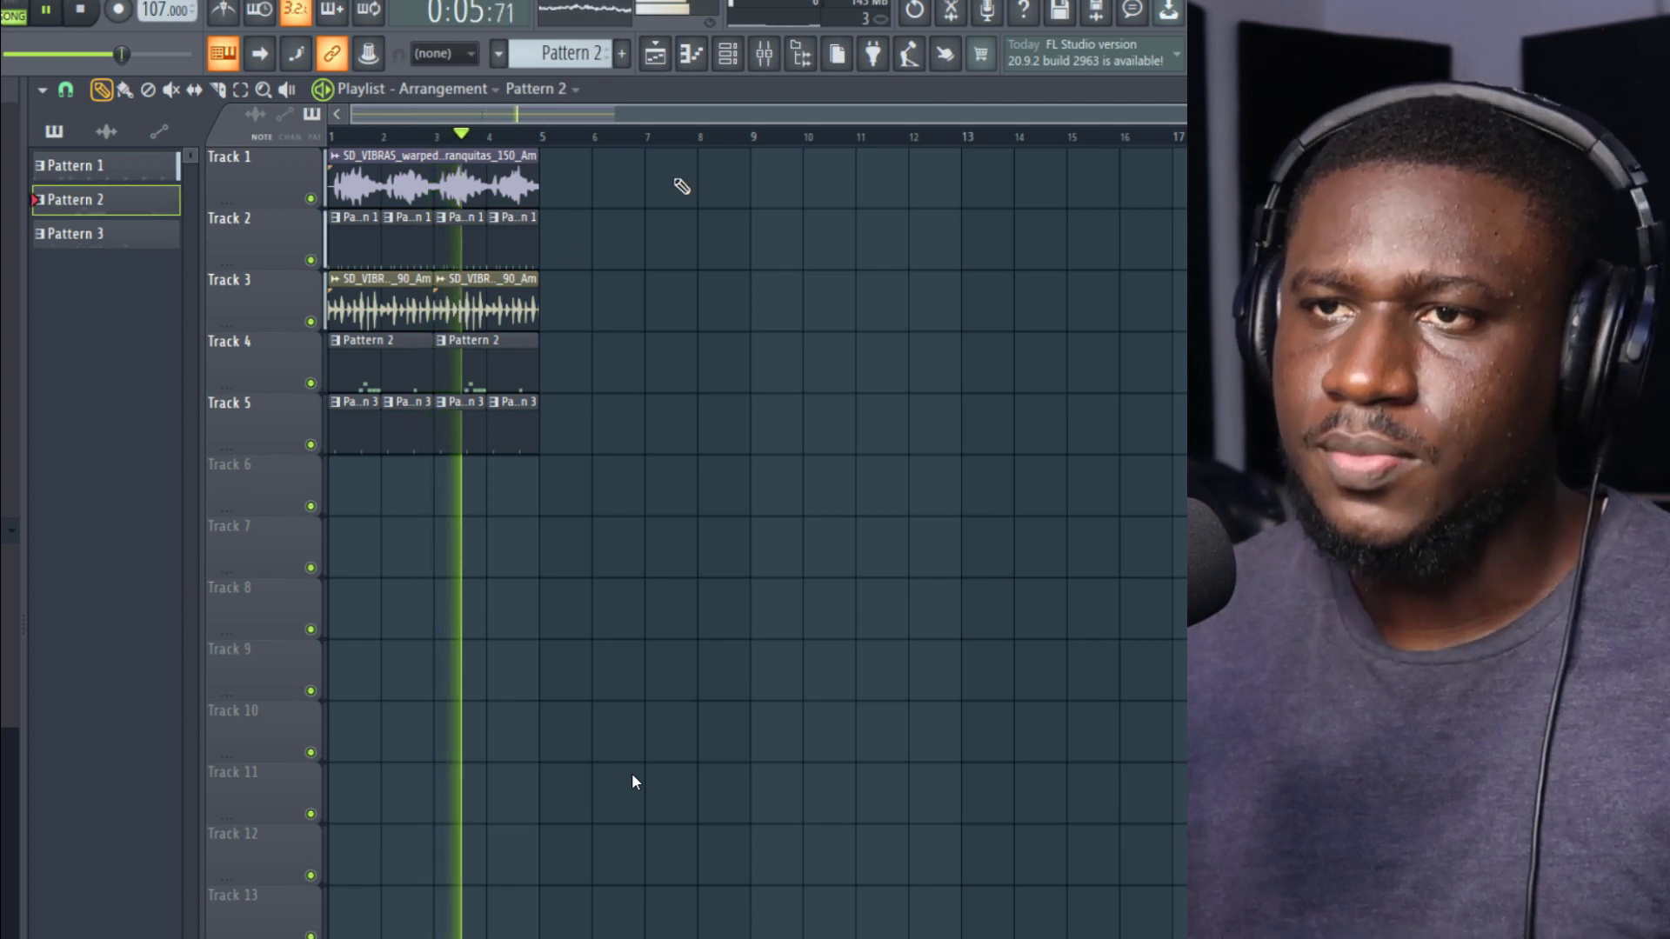
left_click(730, 60)
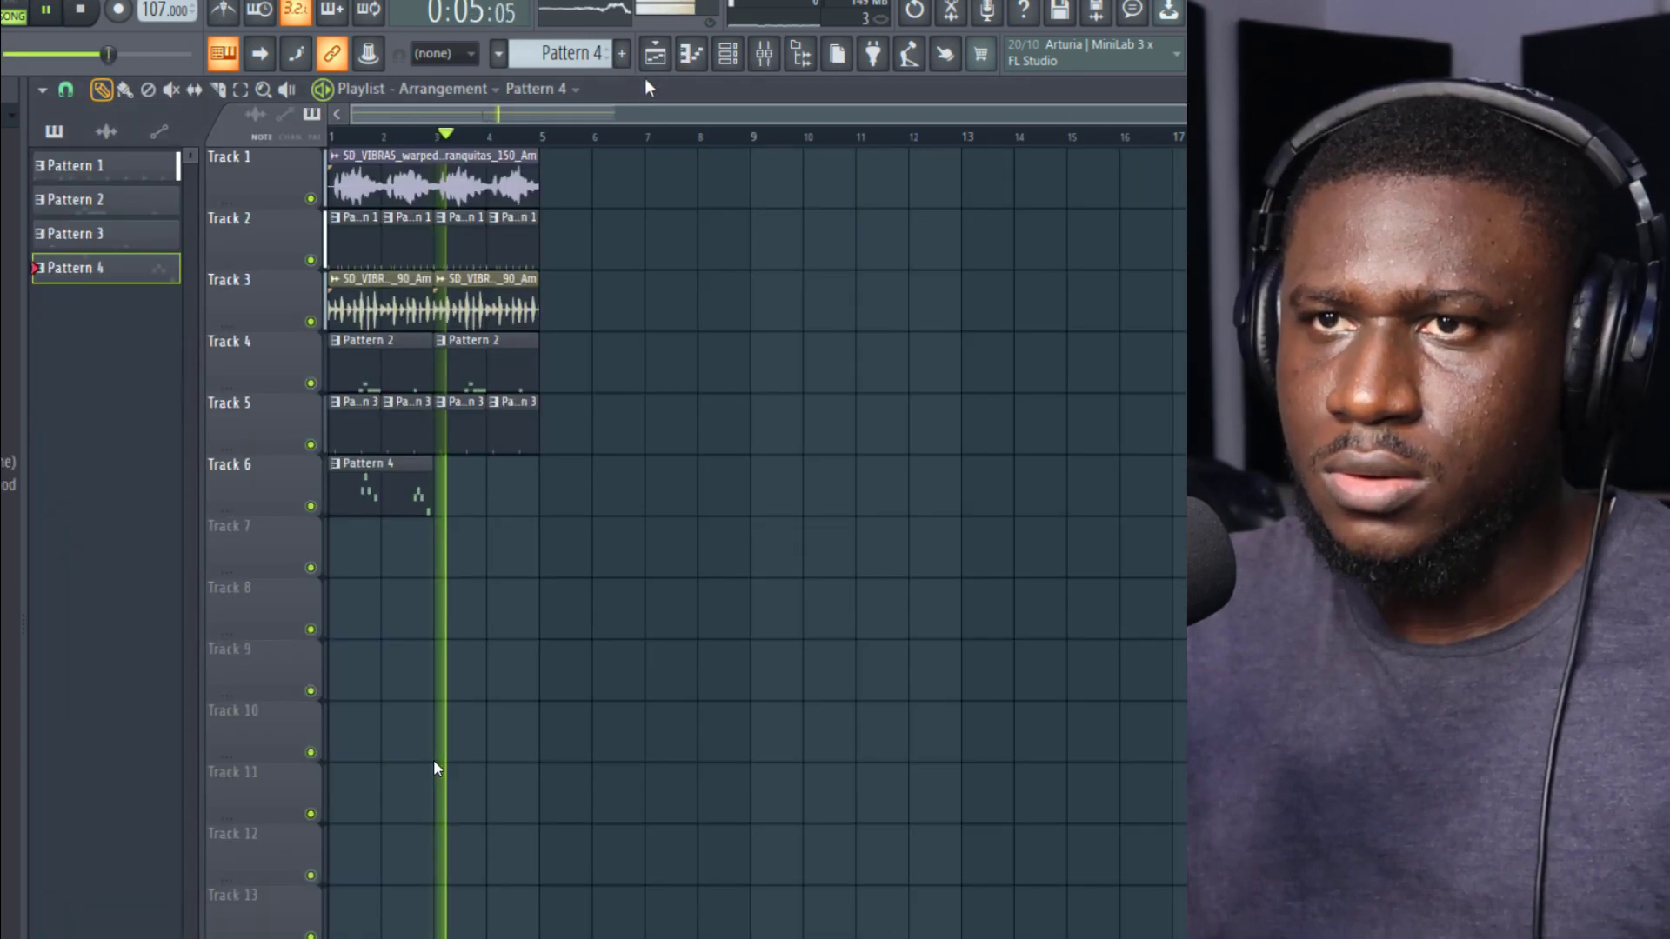
left_click(46, 9)
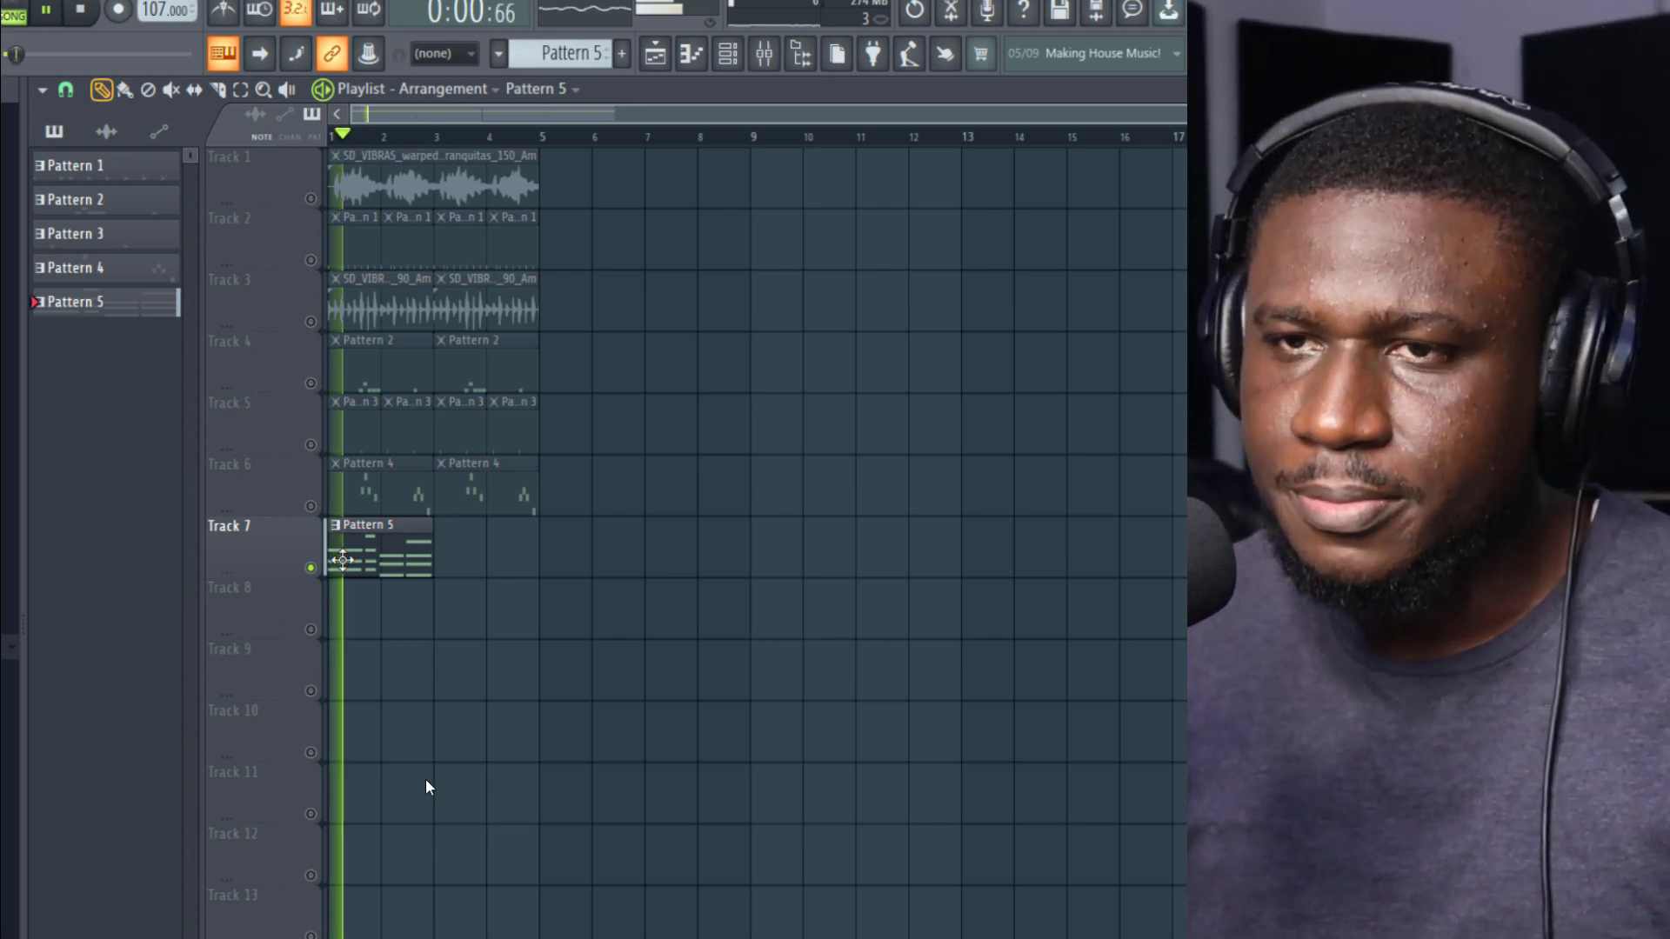
Step: Open Pattern 5's Lounge Lizard EP-4 chords in the piano roll, stop playback and quantize the notes
key("F7")
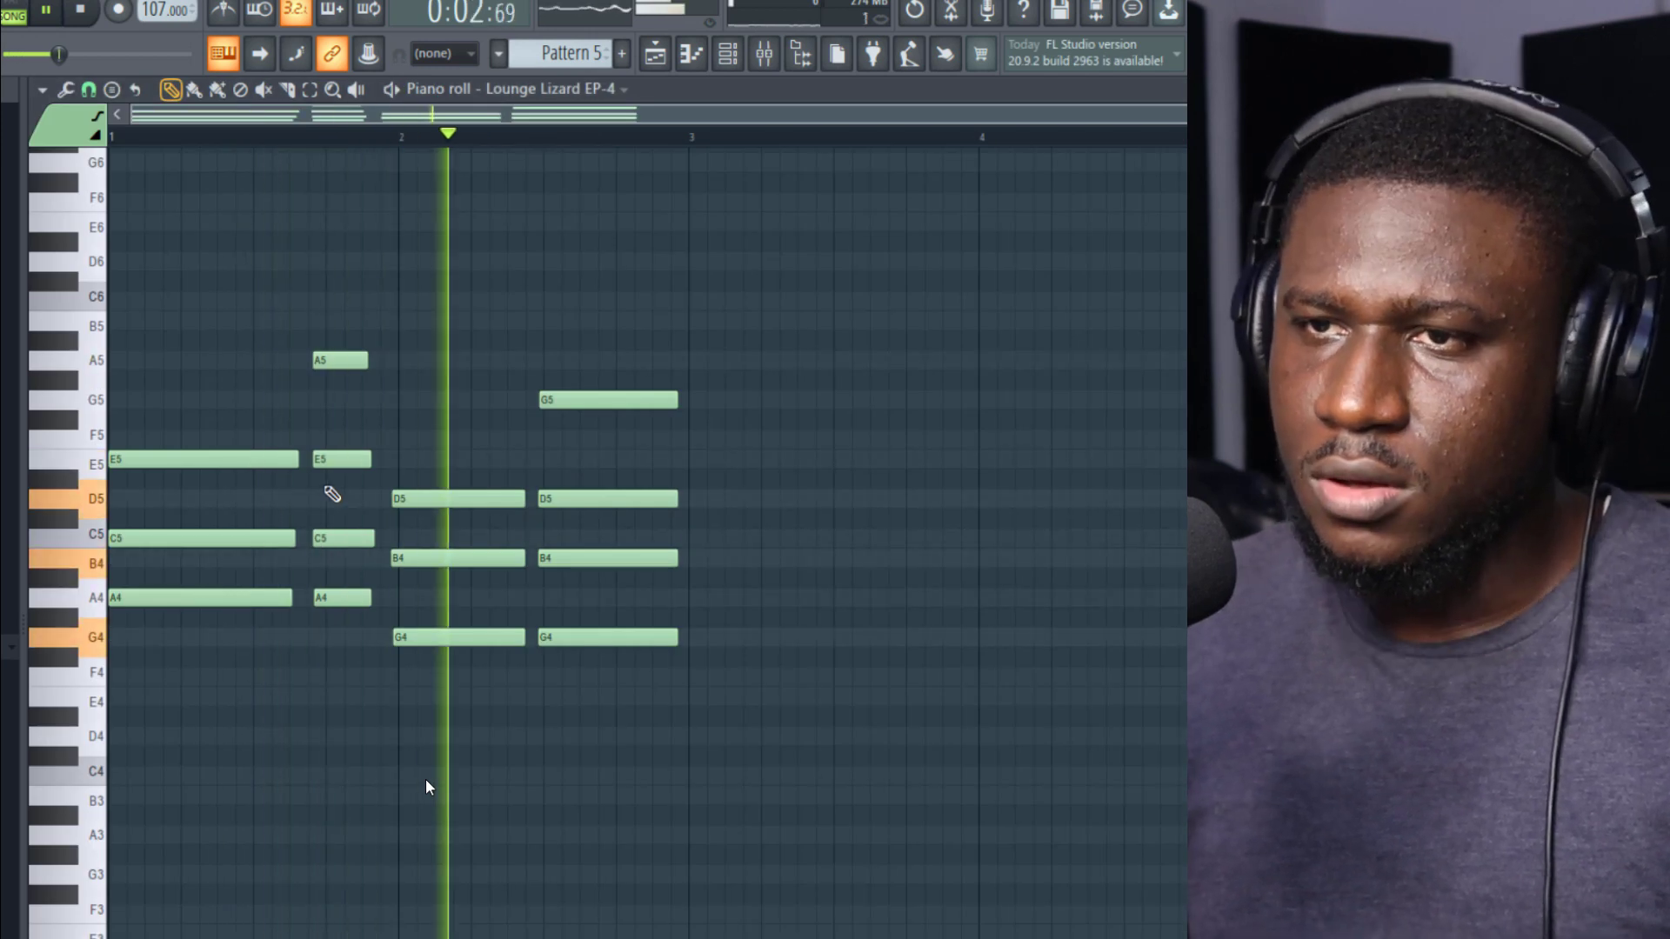
key("space")
key("ctrl+q")
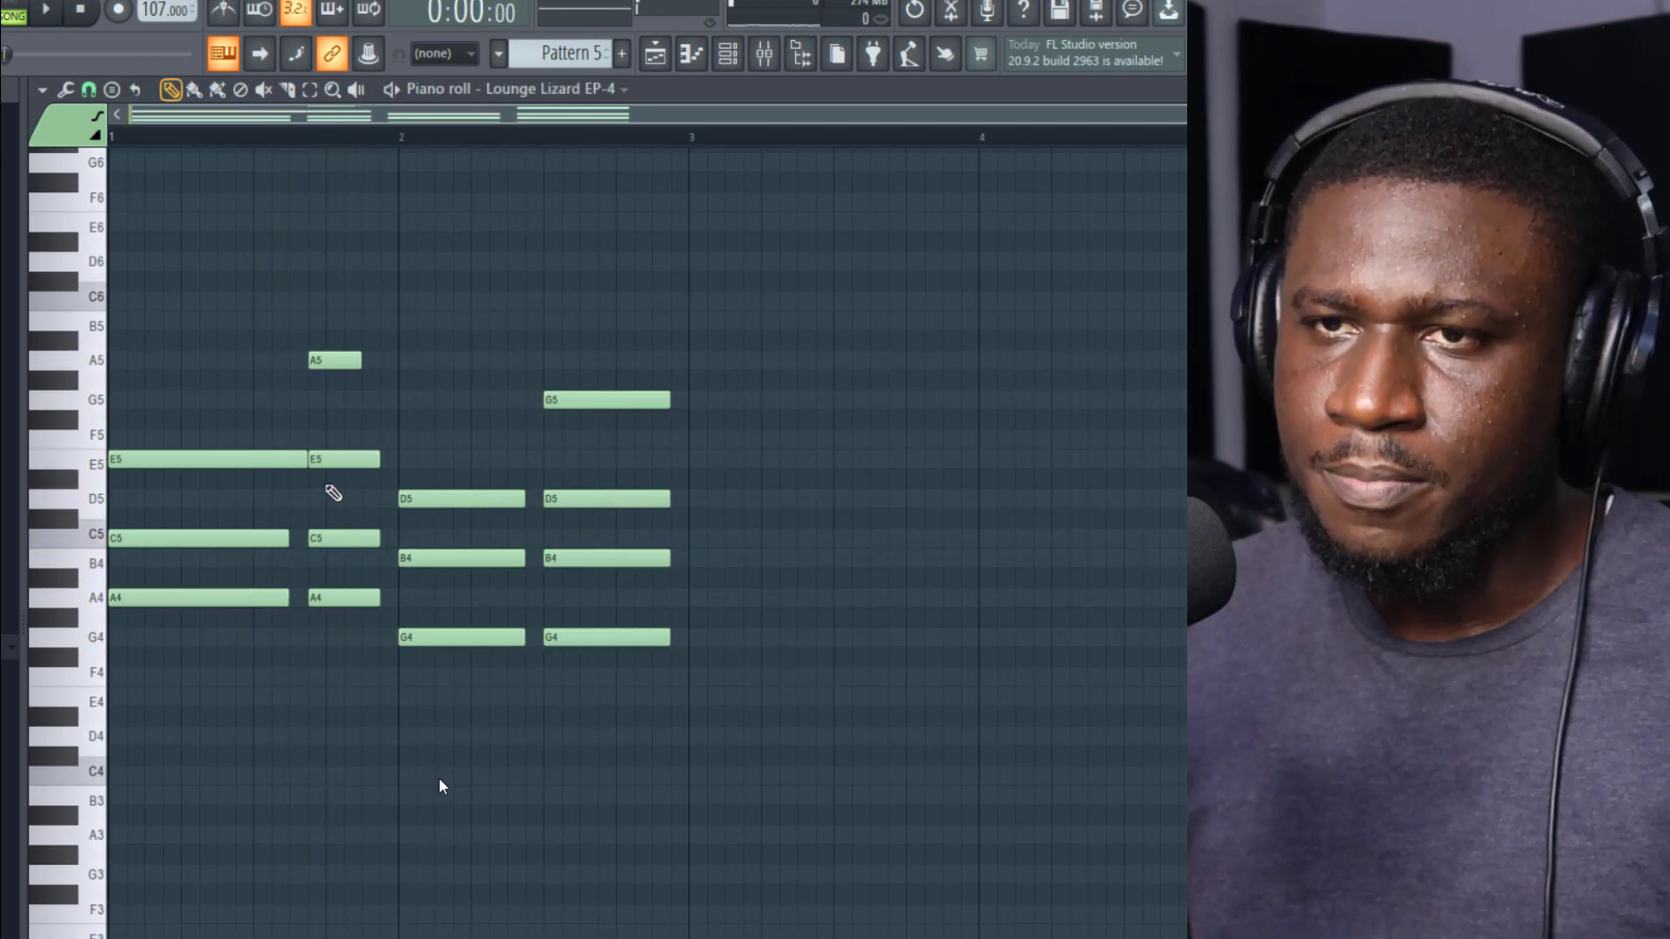
Step: Select the second chord's A4, C5, E5 and A5 notes and shift them one step later
left_click_drag(338, 332, 371, 656)
left_click_drag(340, 599, 358, 600)
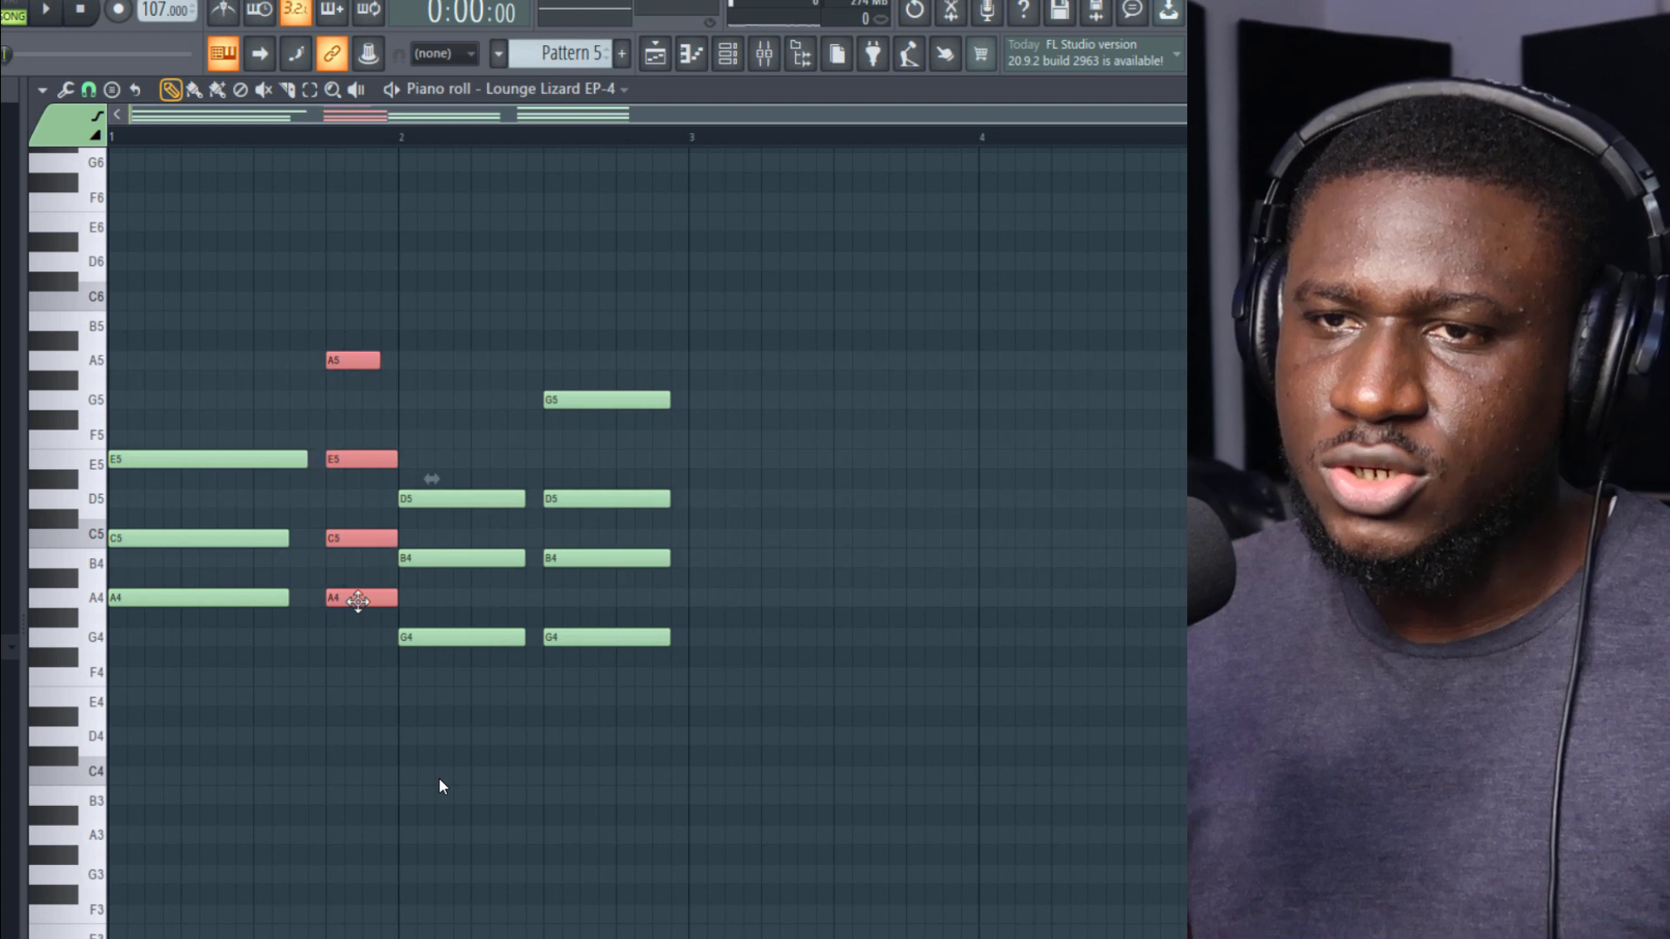
Step: Lengthen the chord notes so each chord reaches the next one and the last ends at bar 3, and play the result
left_click_drag(263, 510, 308, 598)
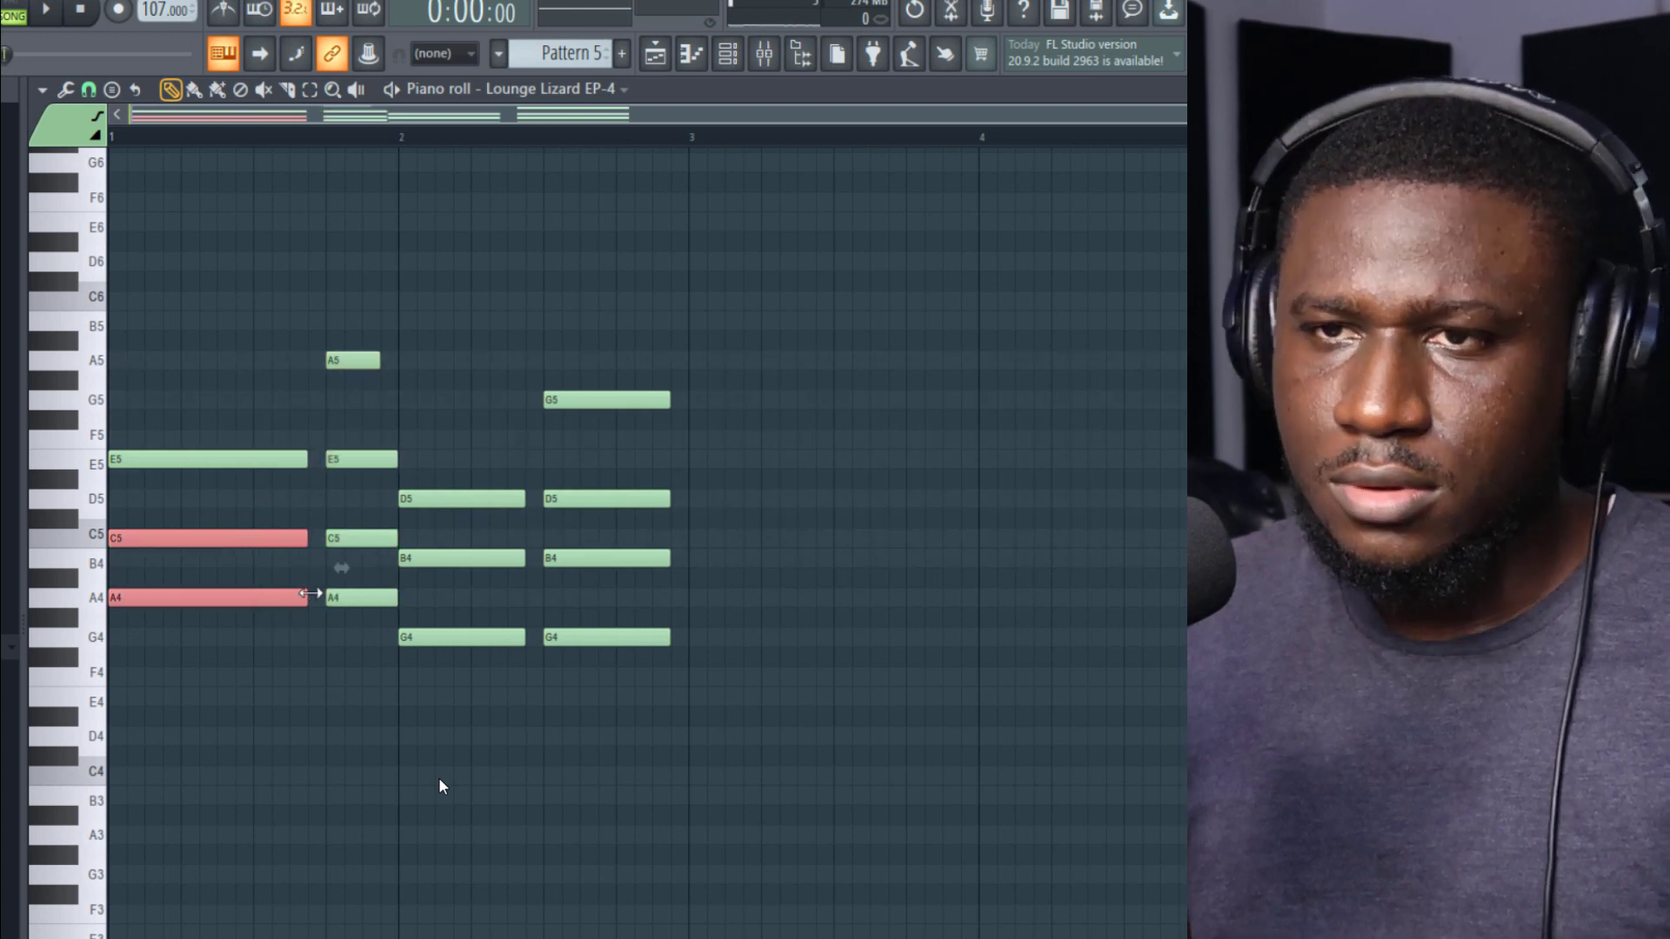
left_click_drag(623, 352, 685, 636)
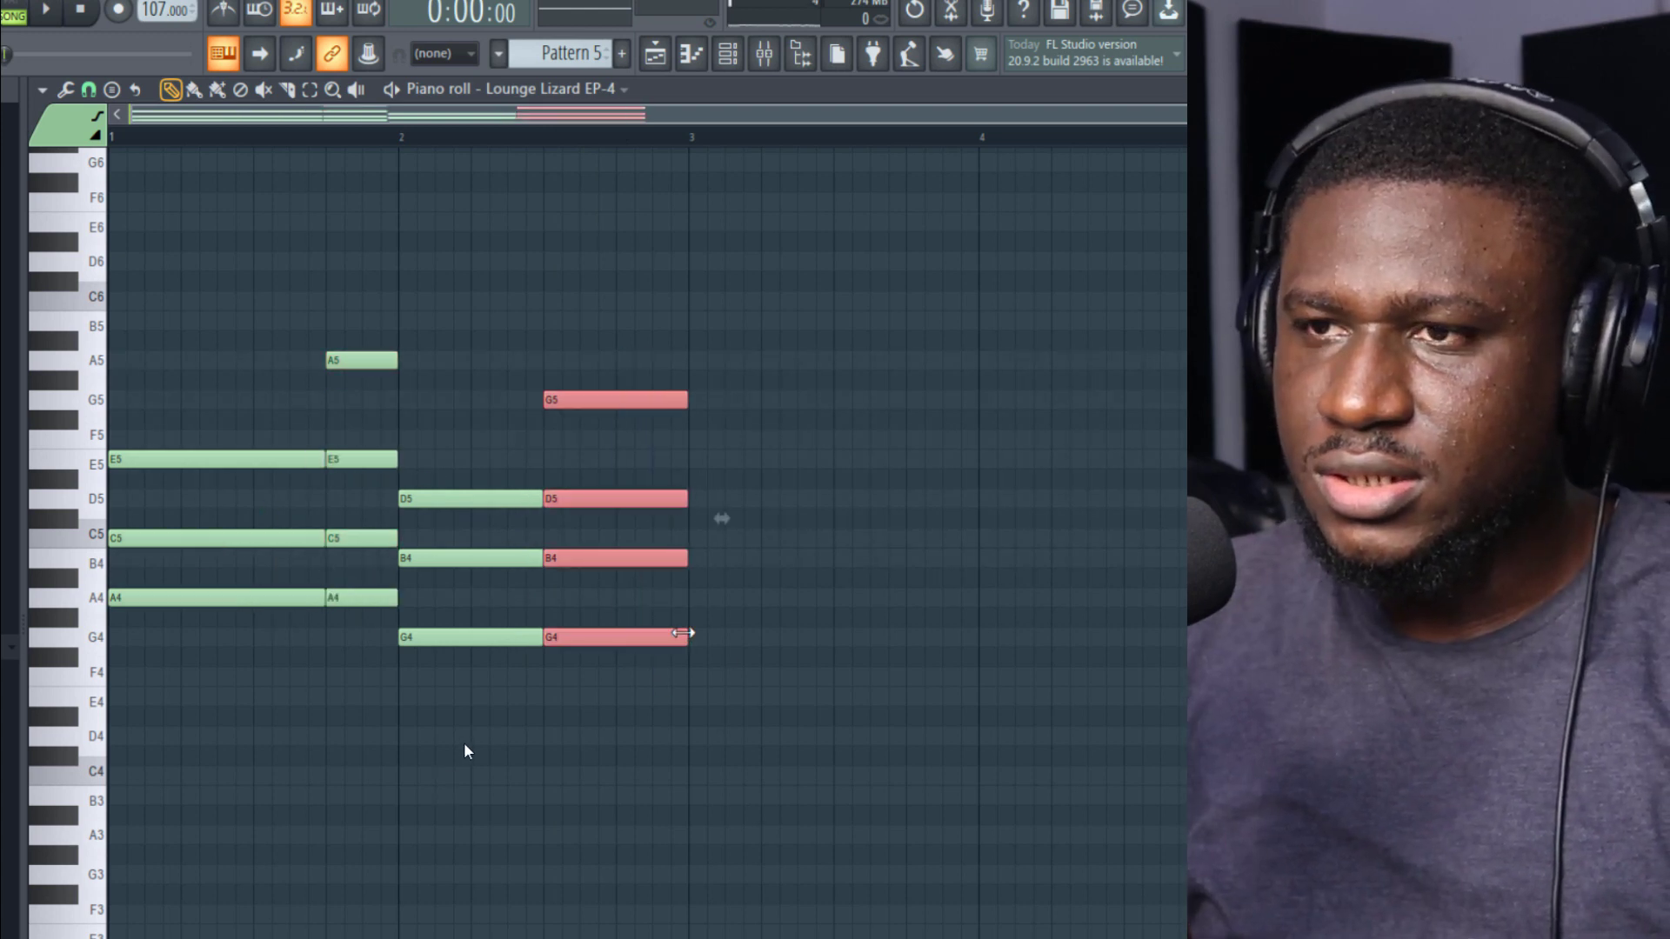
left_click(786, 677, "ctrl")
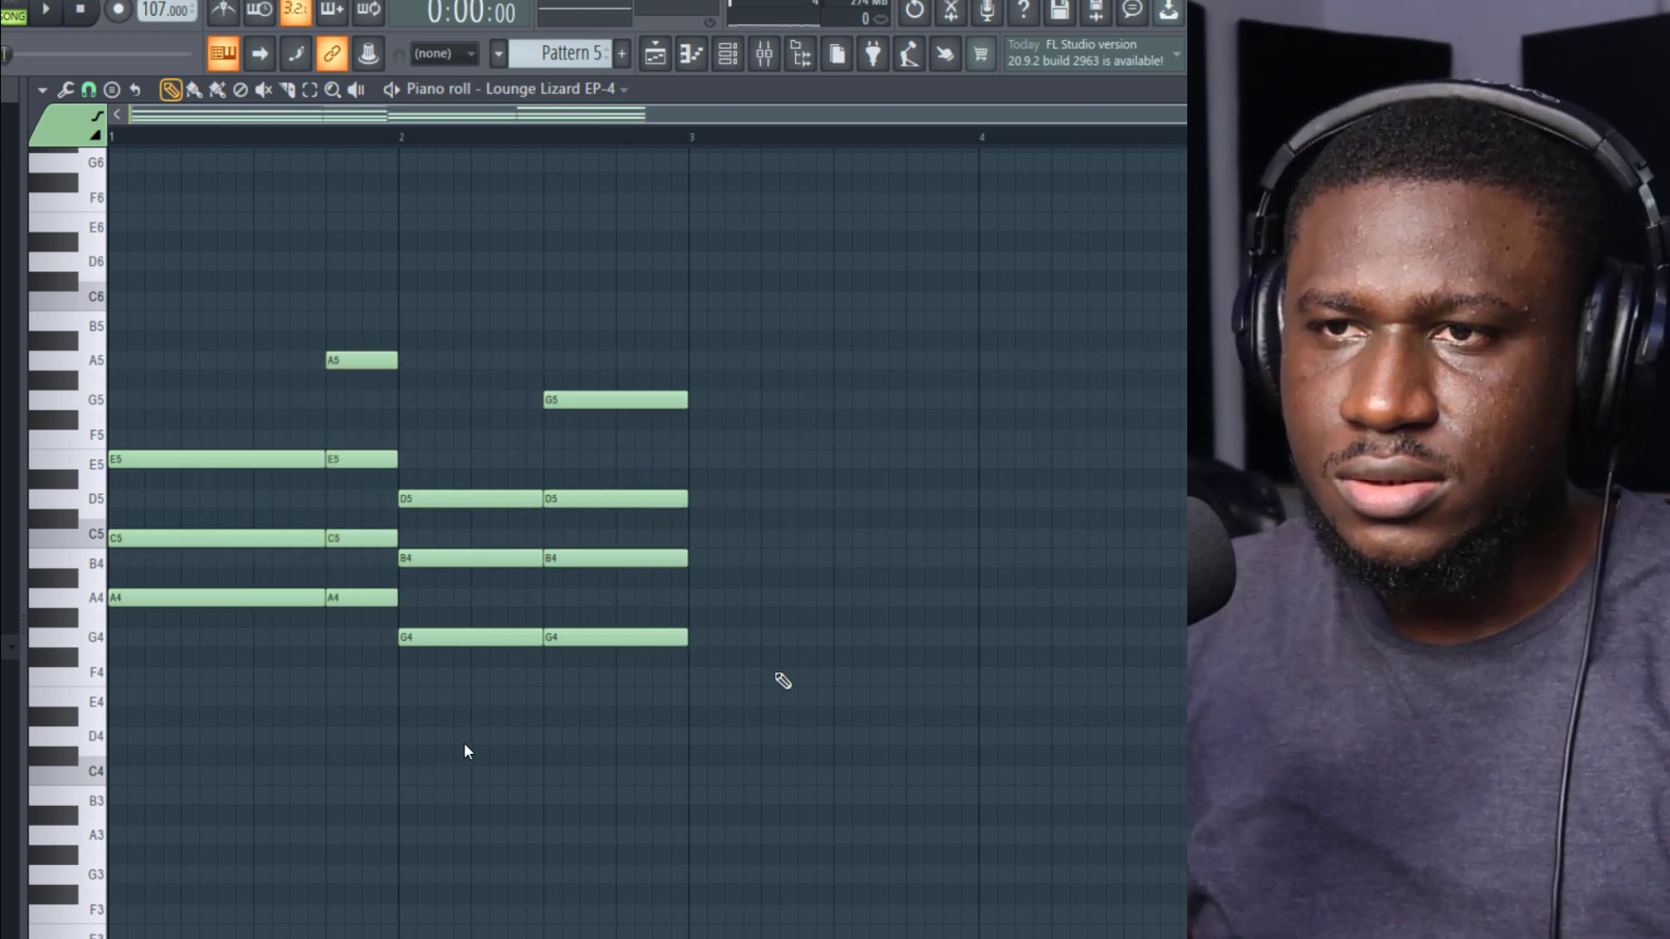
key("space")
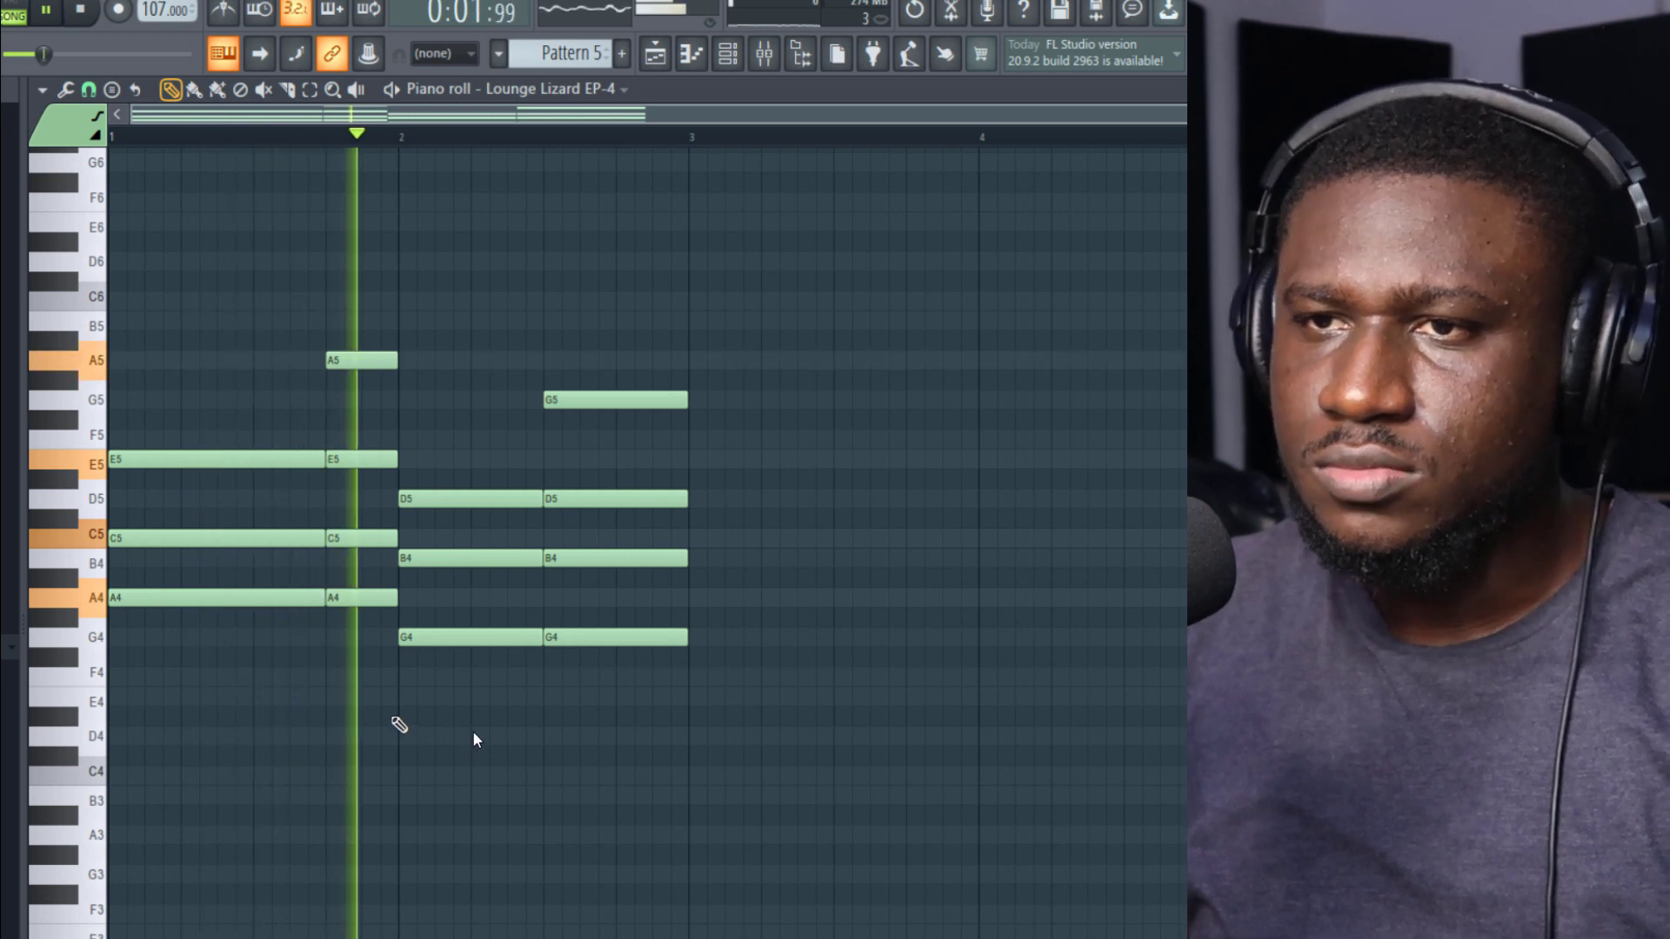
Step: Raise the Multiply level scaling on the Lounge Lizard chord notes during playback and apply it
key("space")
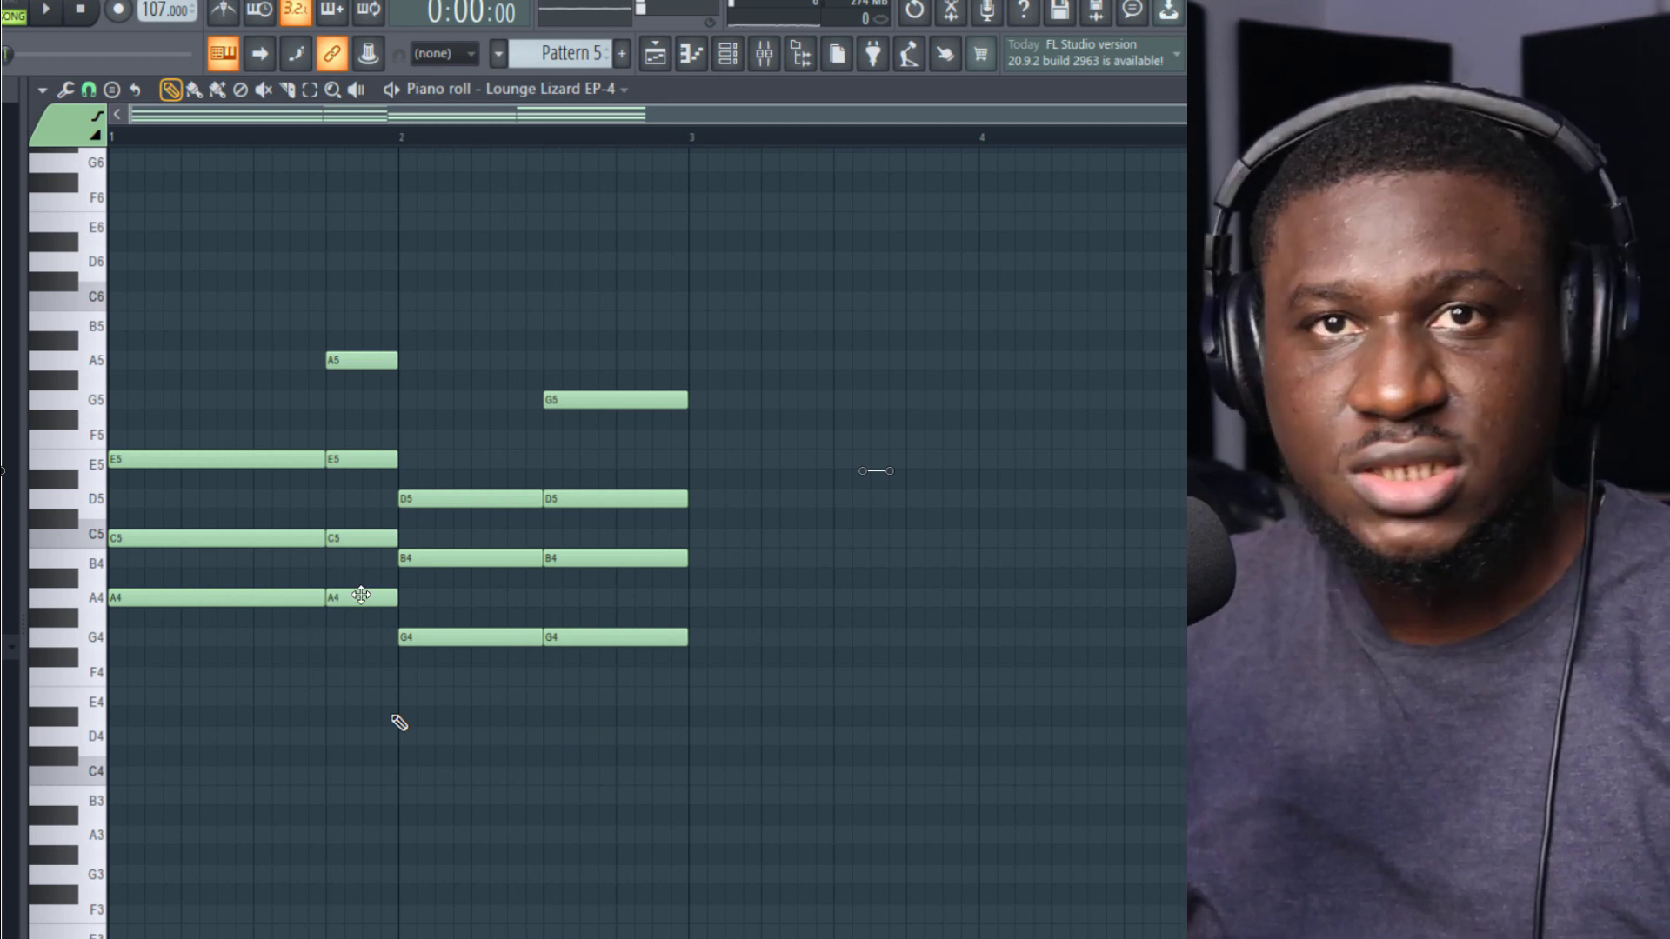
key("alt+x")
key("space")
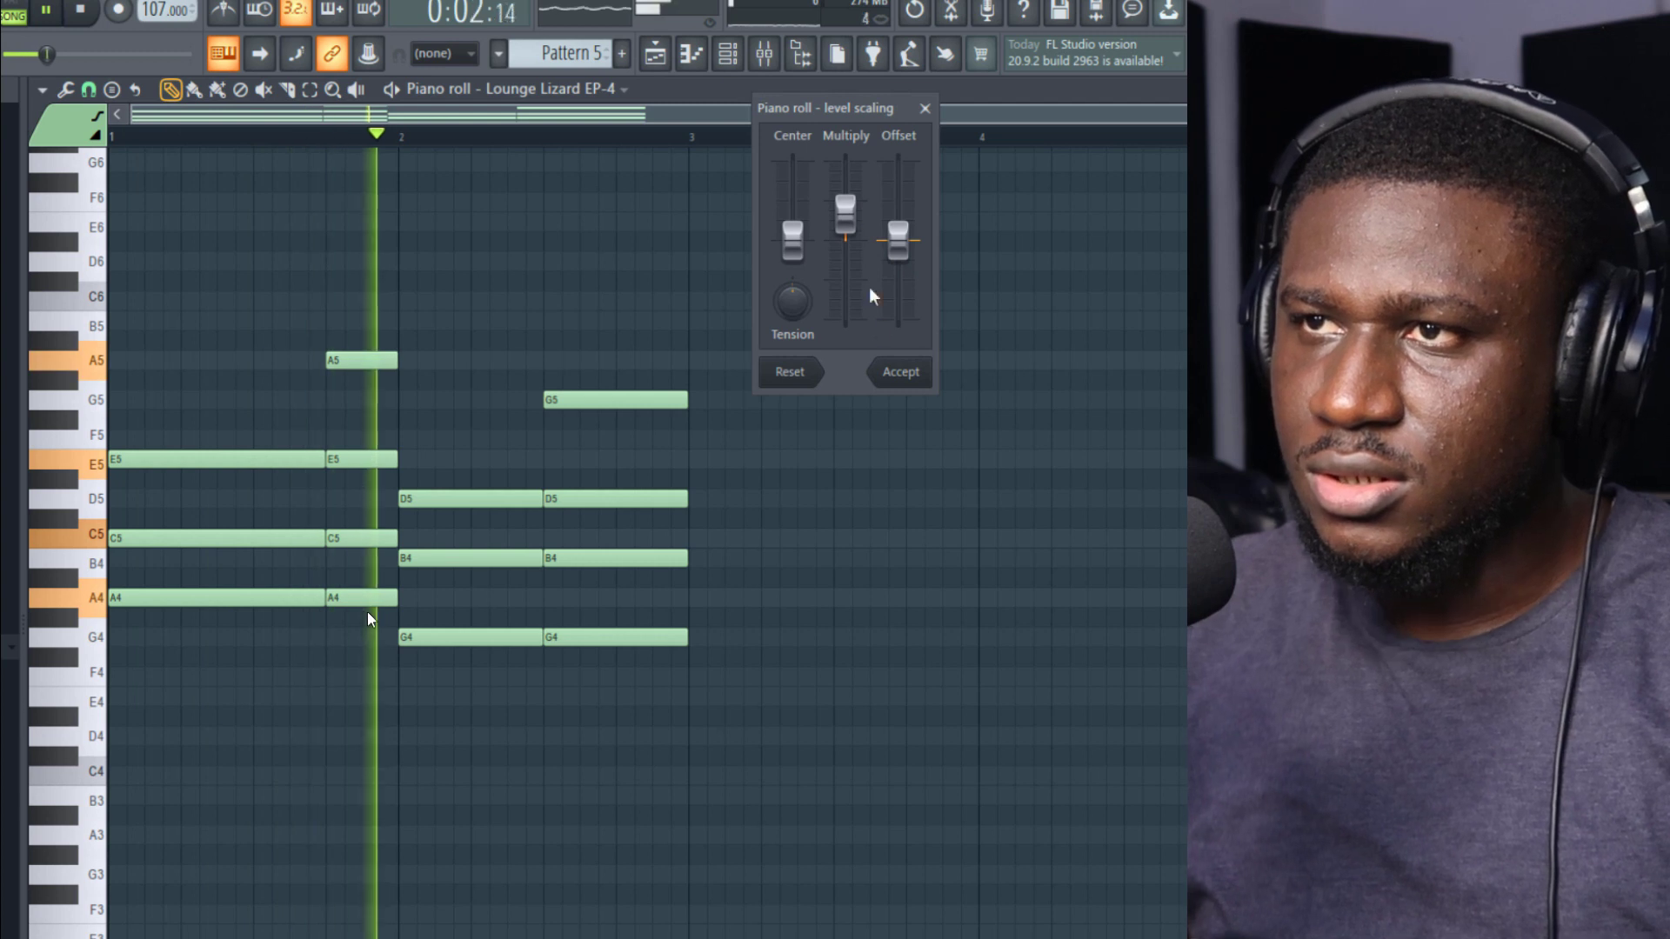
key("Return")
Step: Restart playback in the playlist, open the Barranquitas loop's channel settings from its Track 1 clip and move the window clear of the clips
left_click(655, 52)
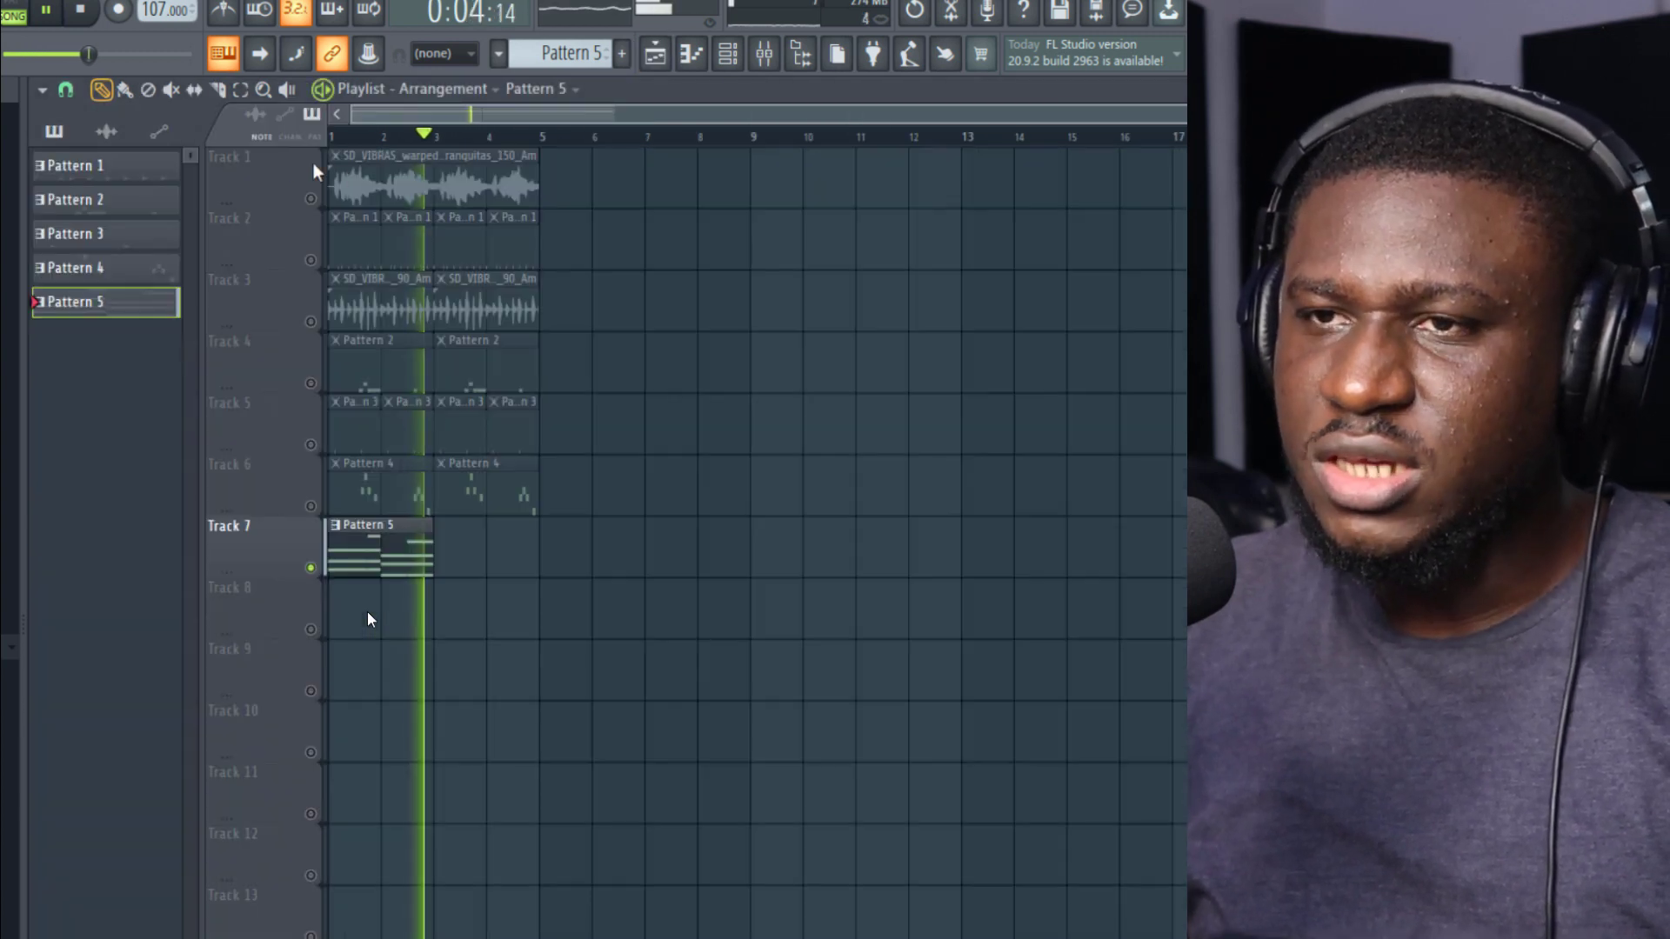
key("space")
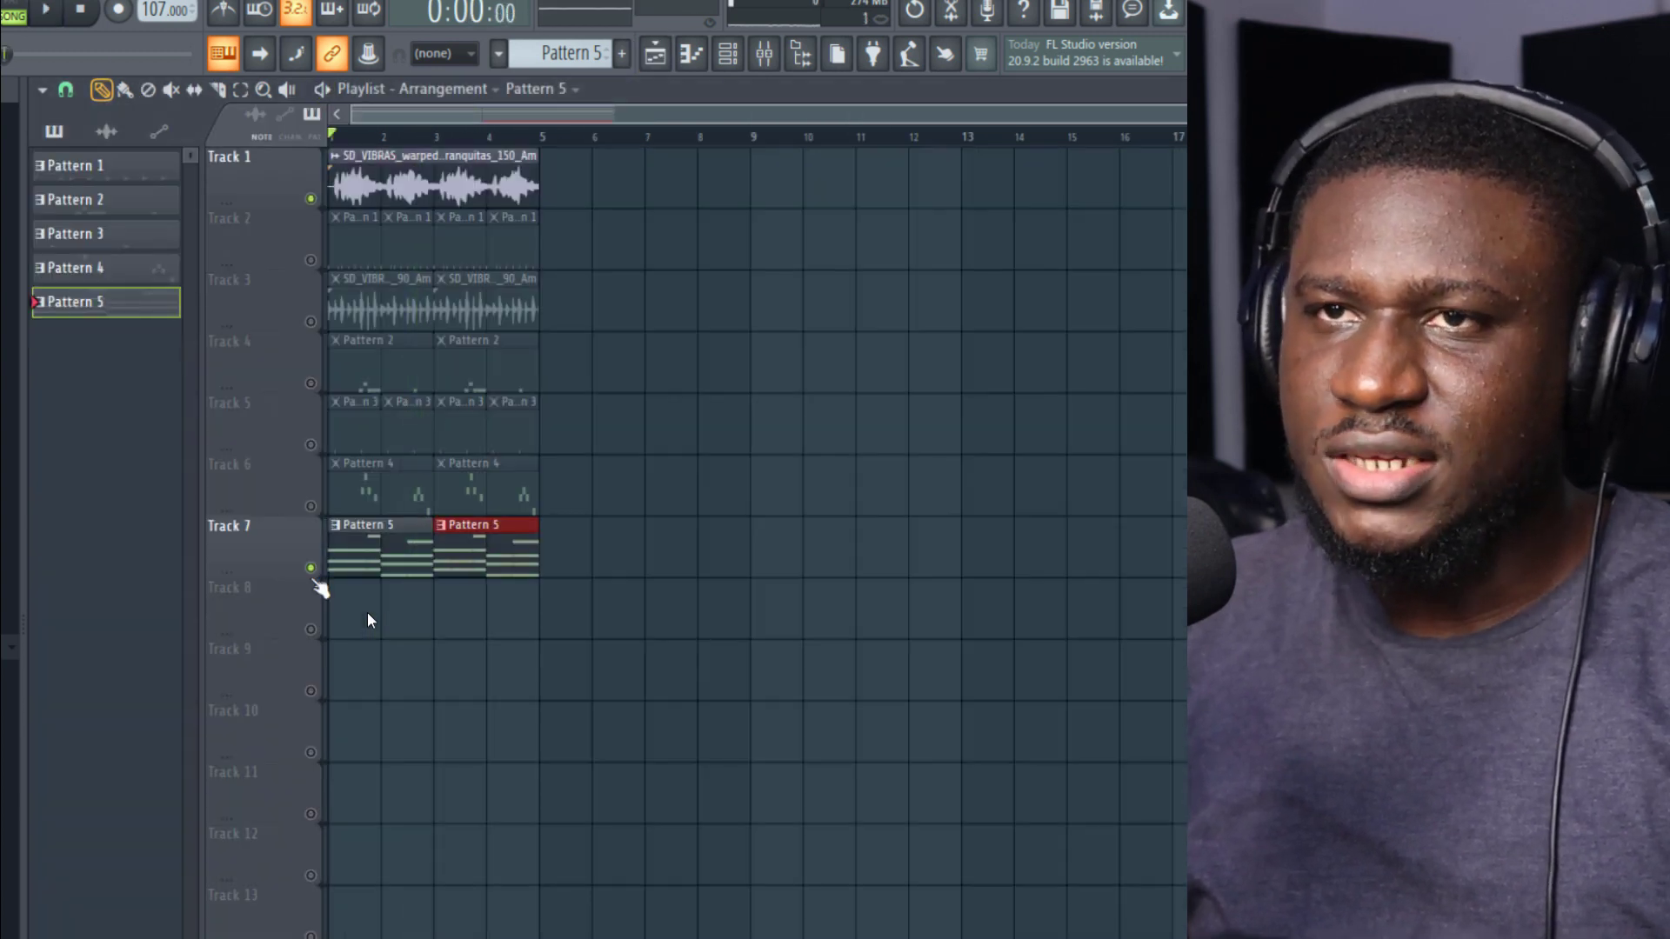
key("space")
left_click(373, 184)
double_click(372, 185)
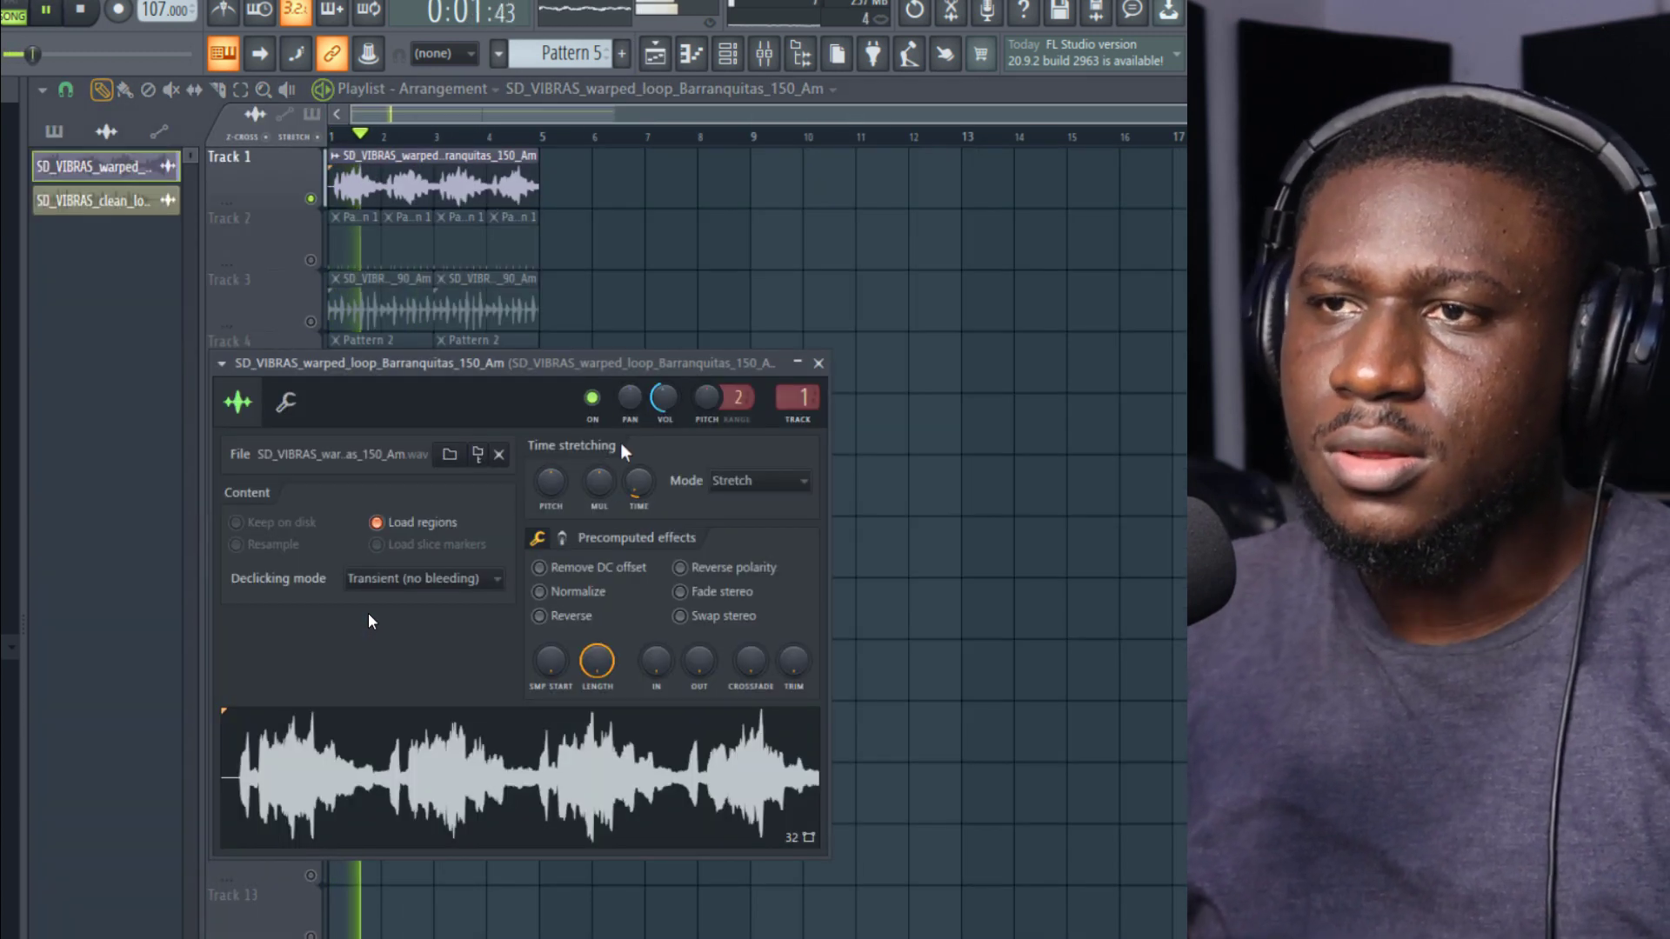
left_click_drag(662, 420, 676, 474)
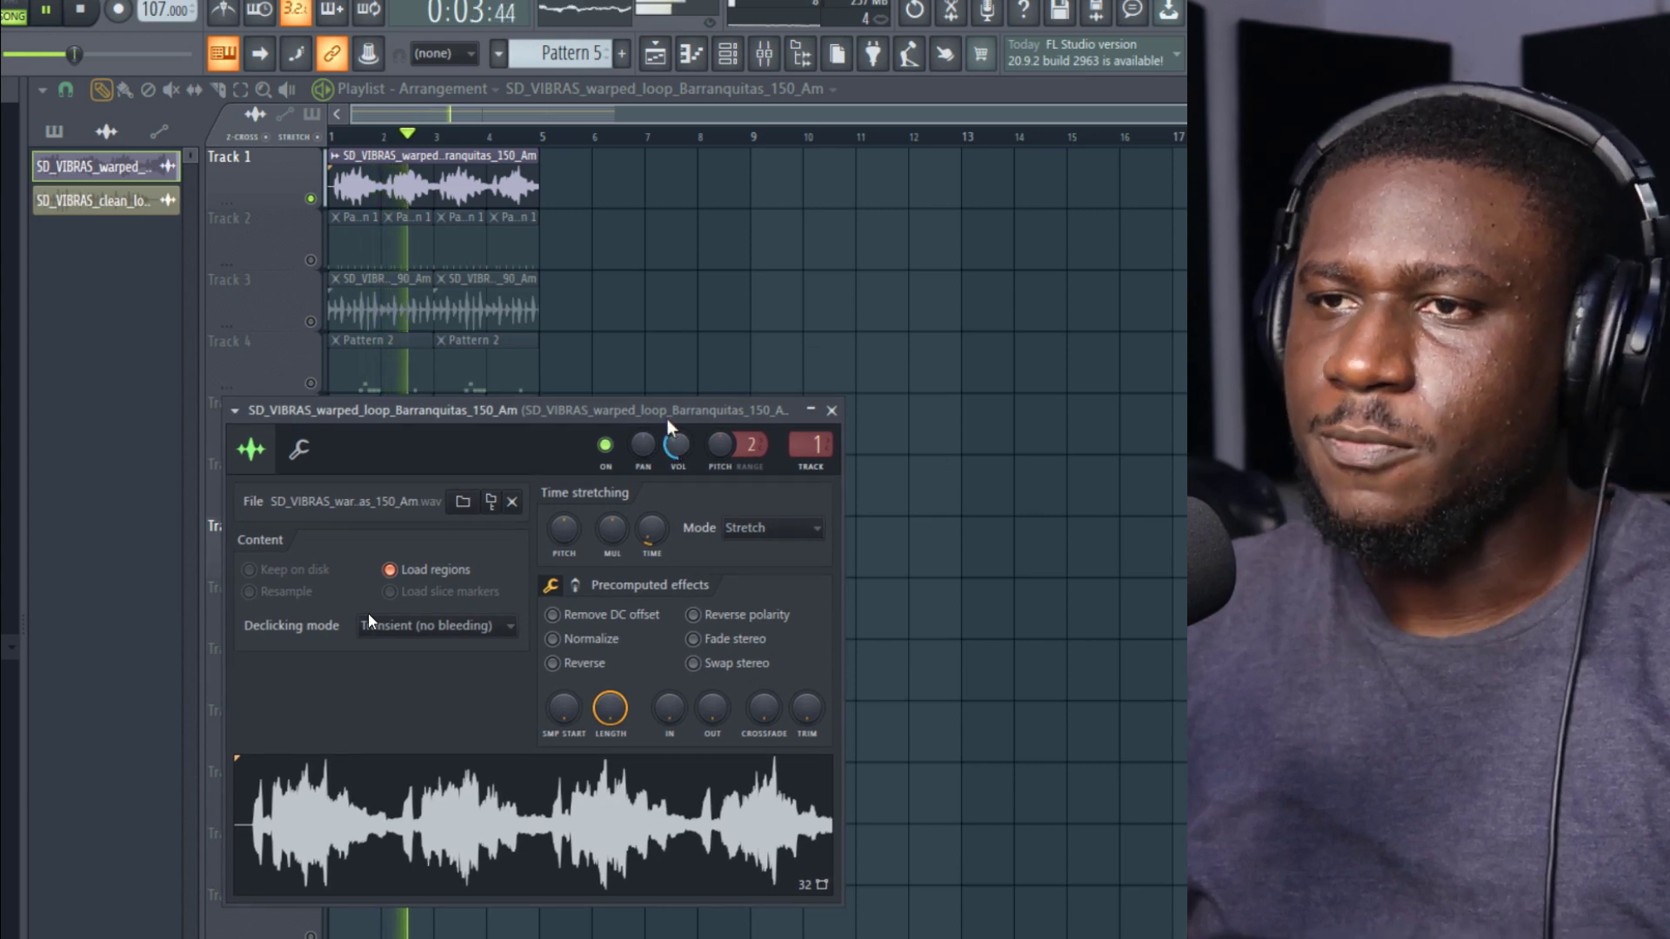
left_click_drag(649, 416, 1107, 381)
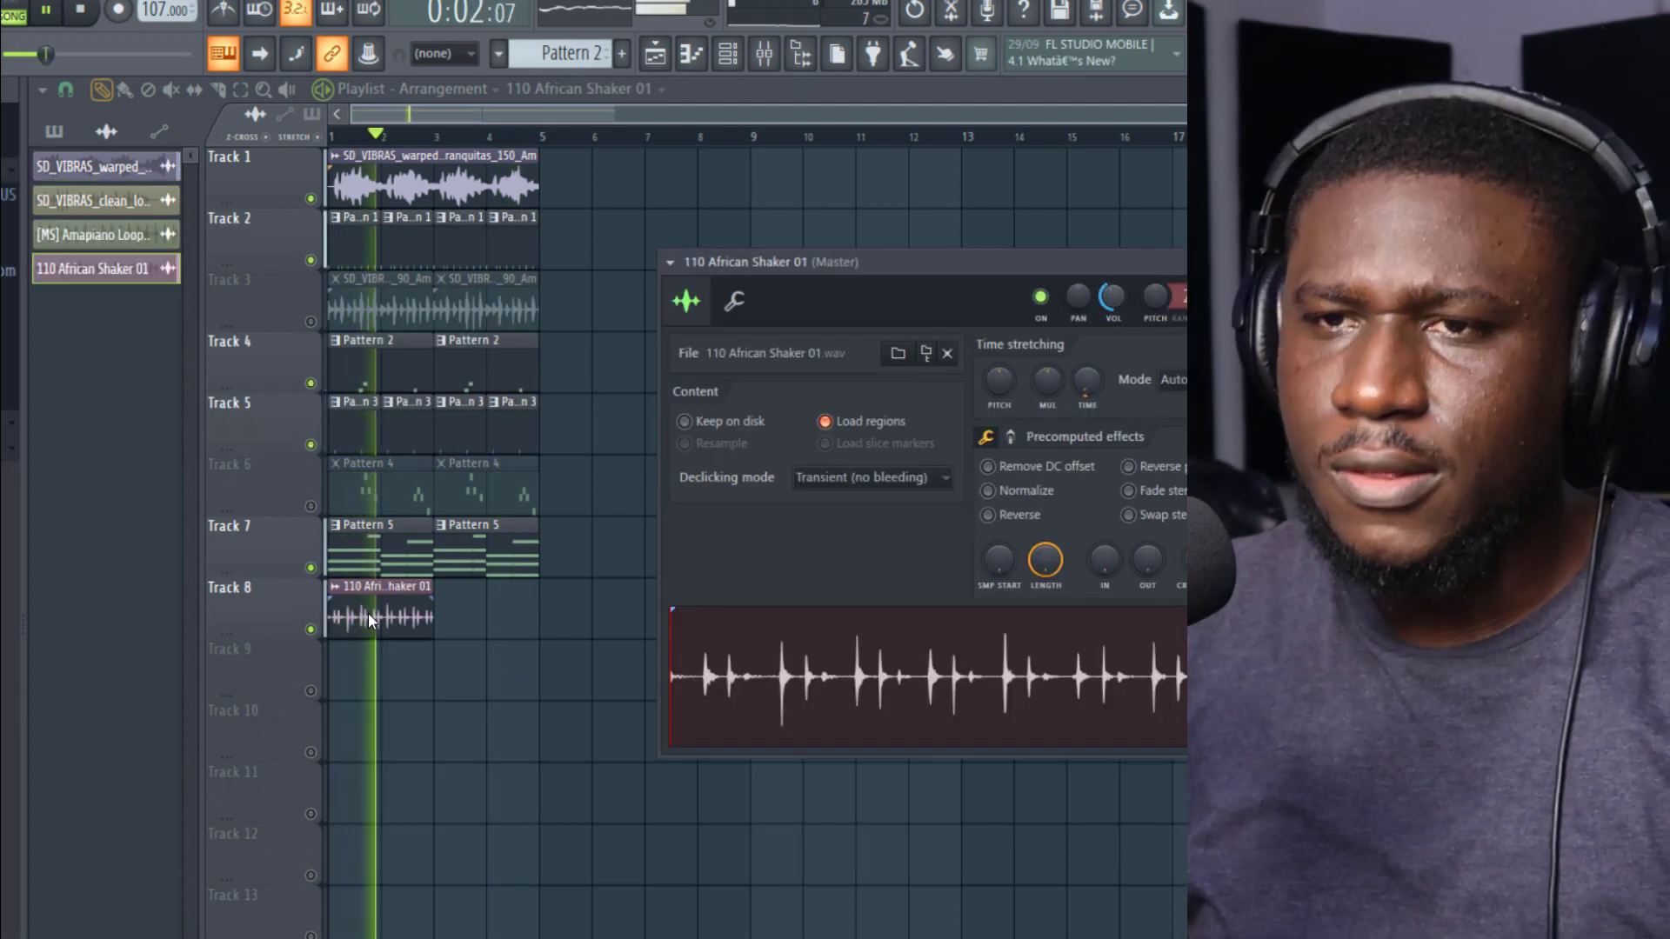
Step: Duplicate the 110 African Shaker 01 clip on Track 8 so it also fills bars 3 and 4
left_click(406, 619, "ctrl")
key("ctrl+b")
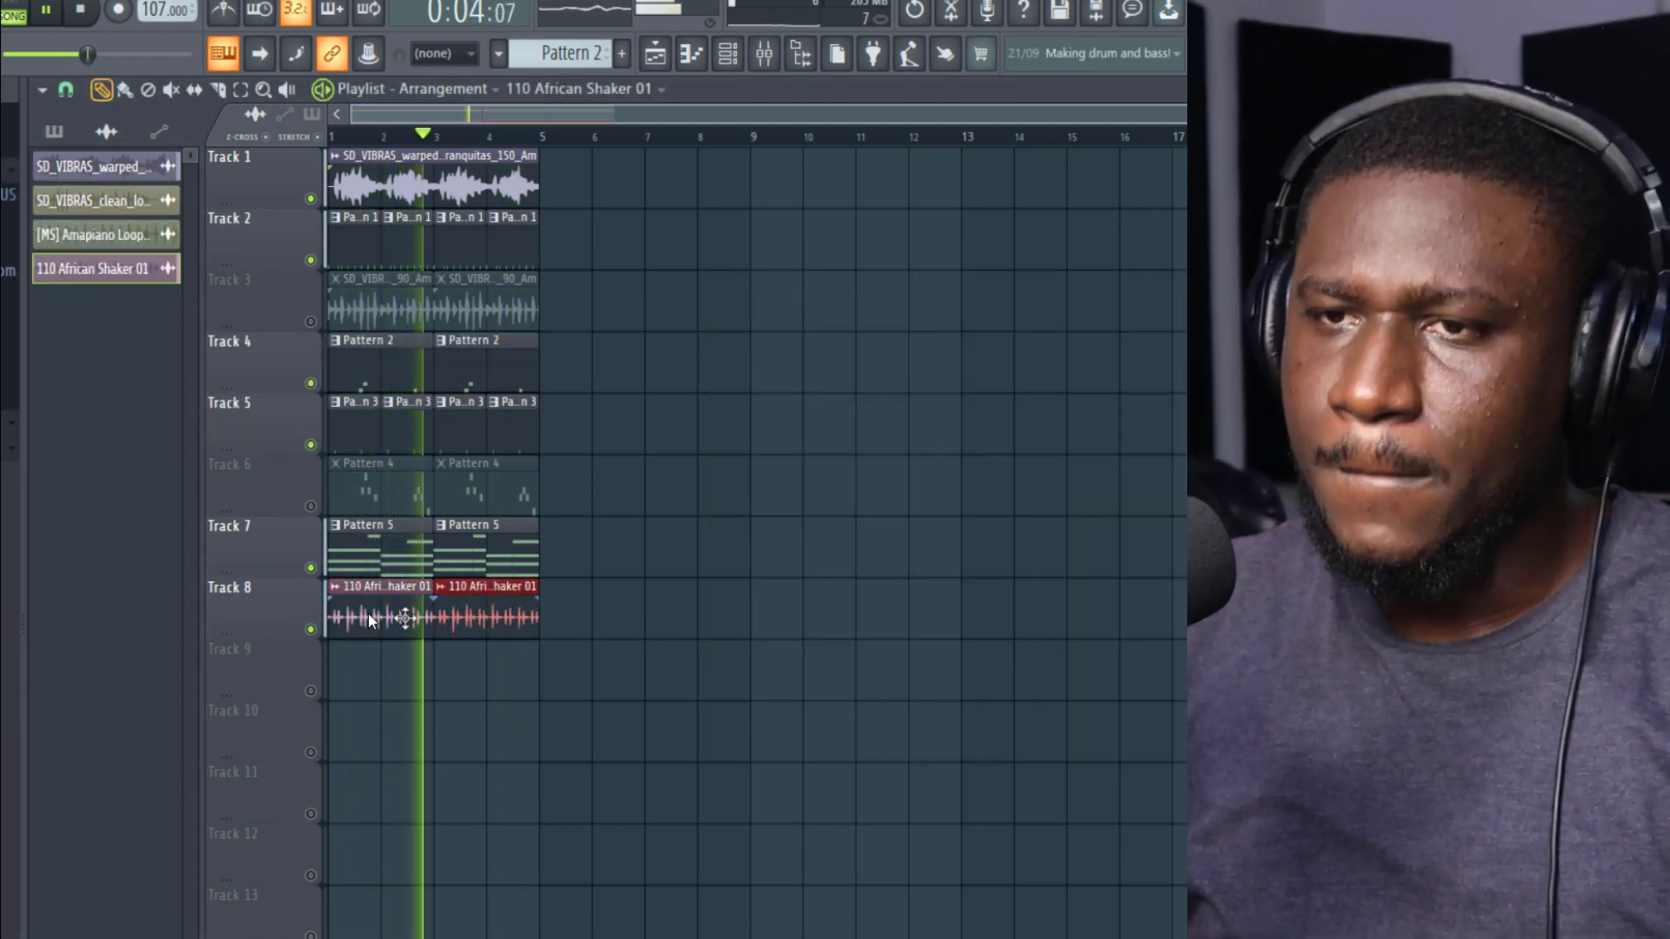
left_click(368, 612)
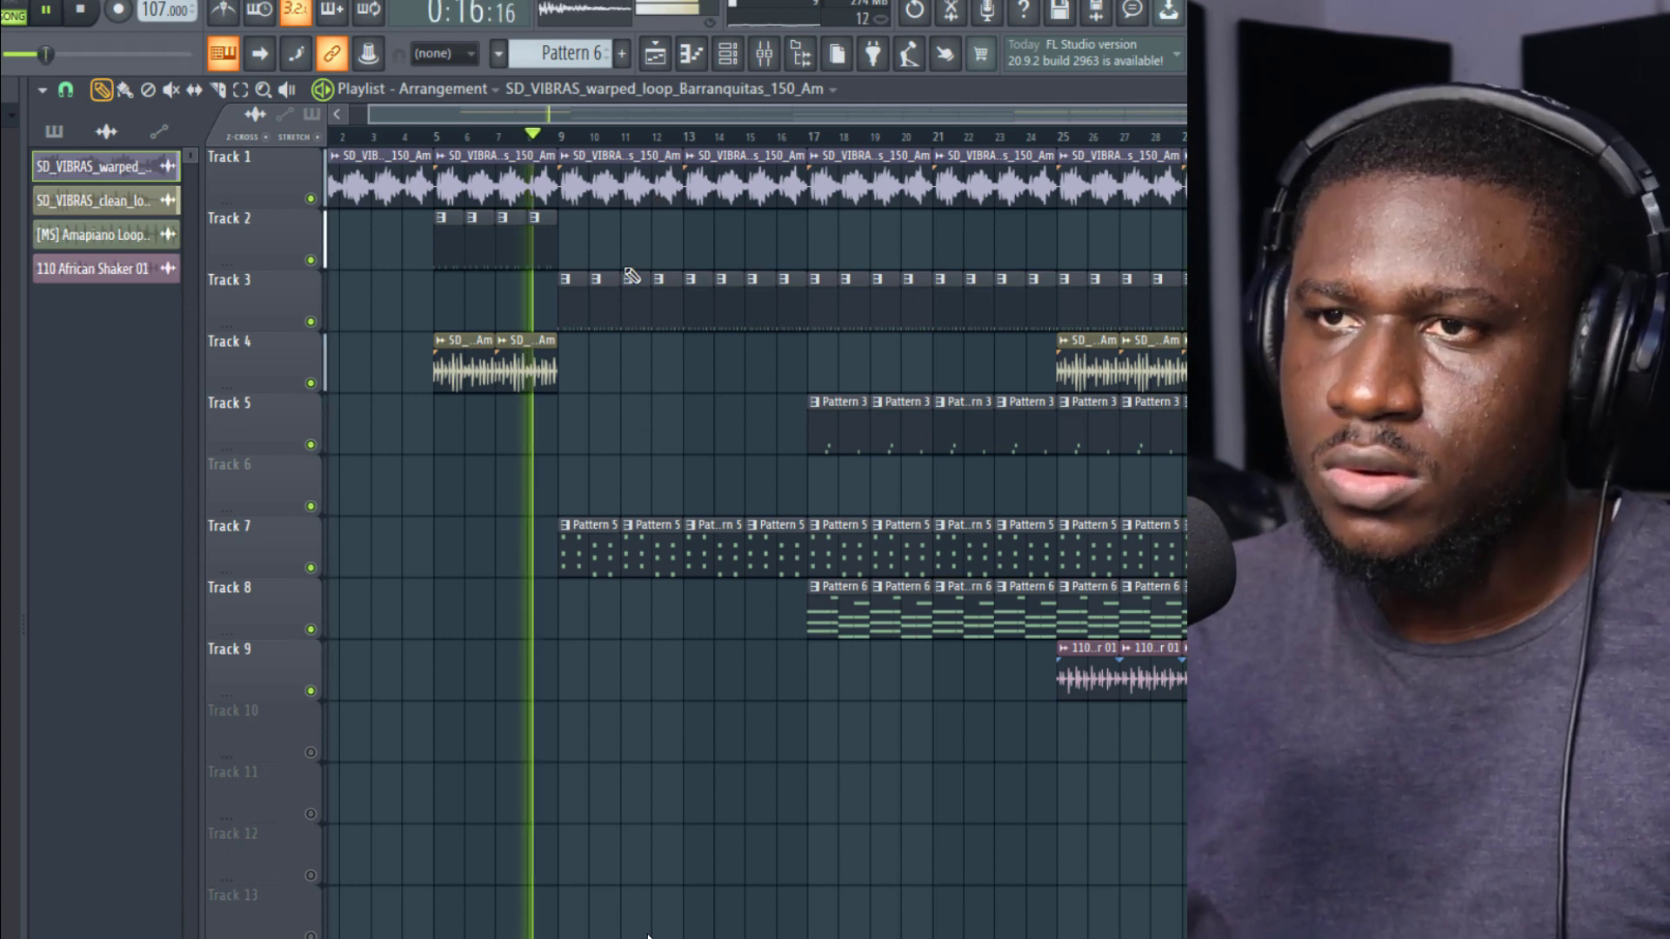
Step: Add a short G4 note ending at bar 3 in Pattern 8's Mr JazziQ log drum line
left_click(57, 10)
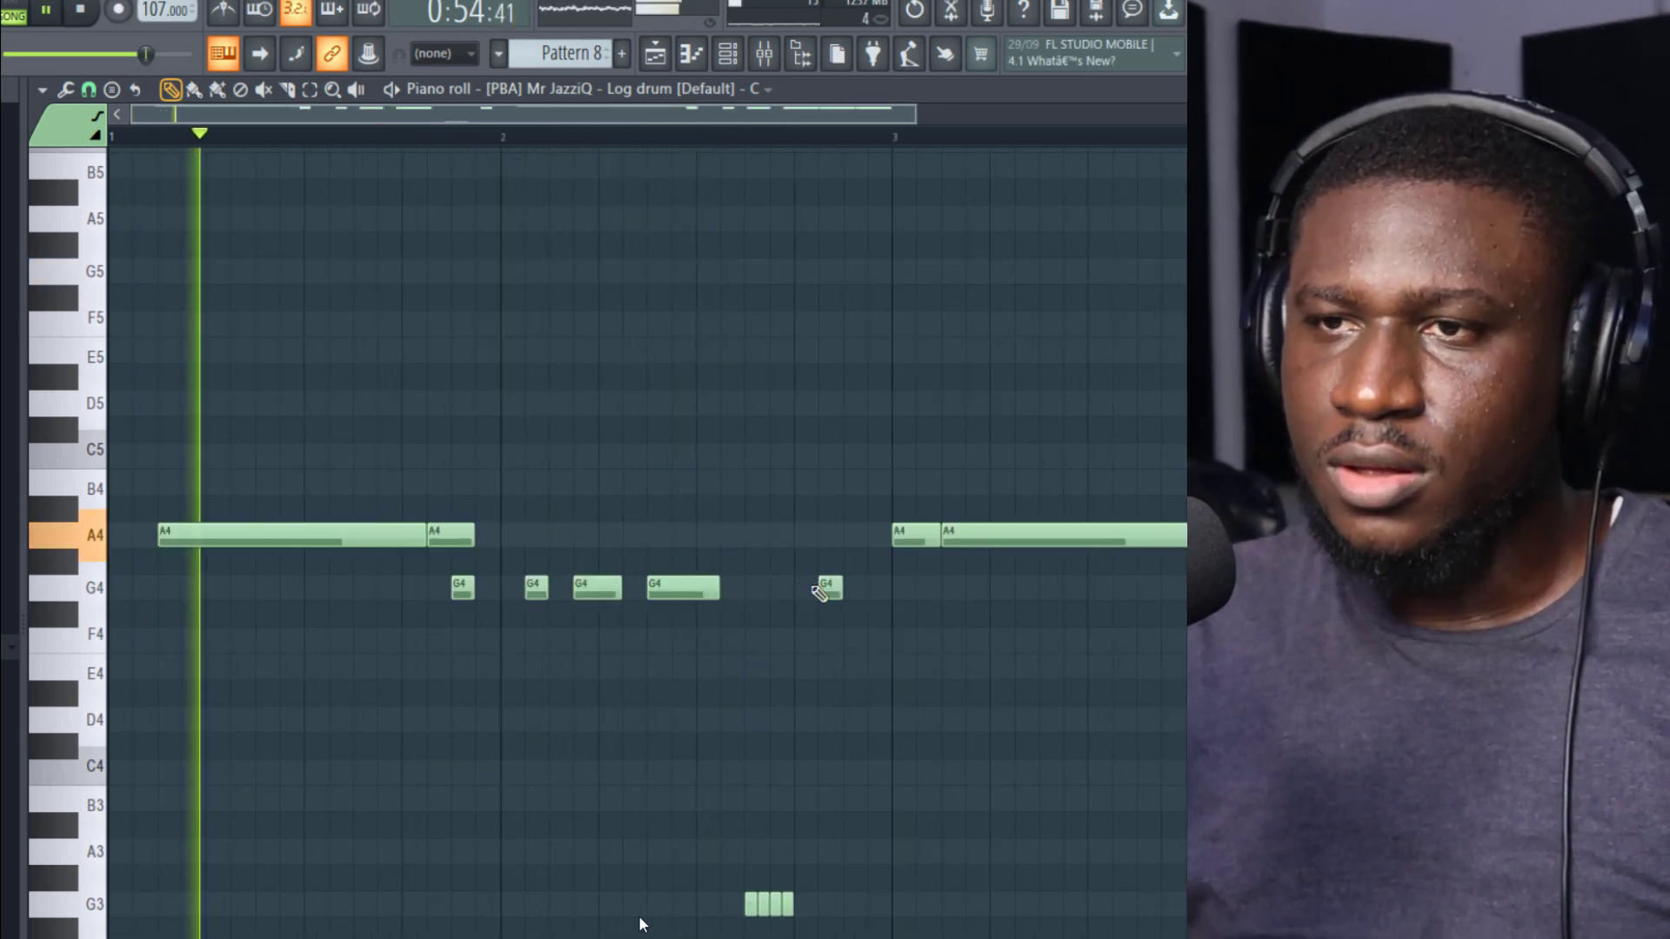
left_click(870, 588)
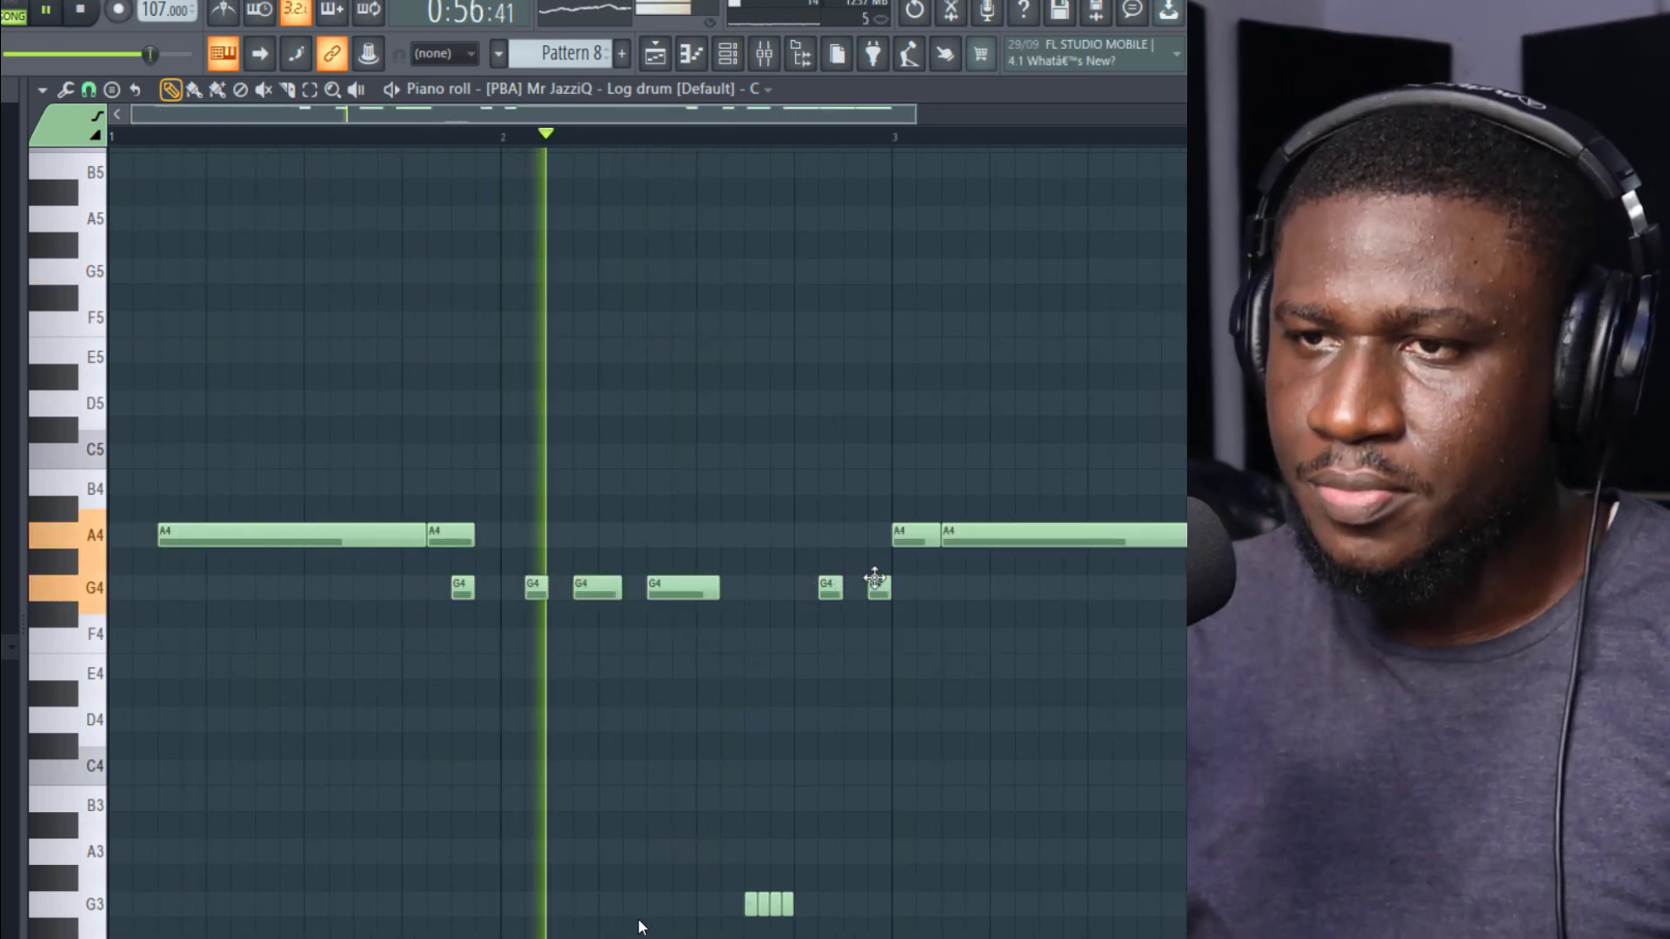
scroll(951, 693, "up", 2)
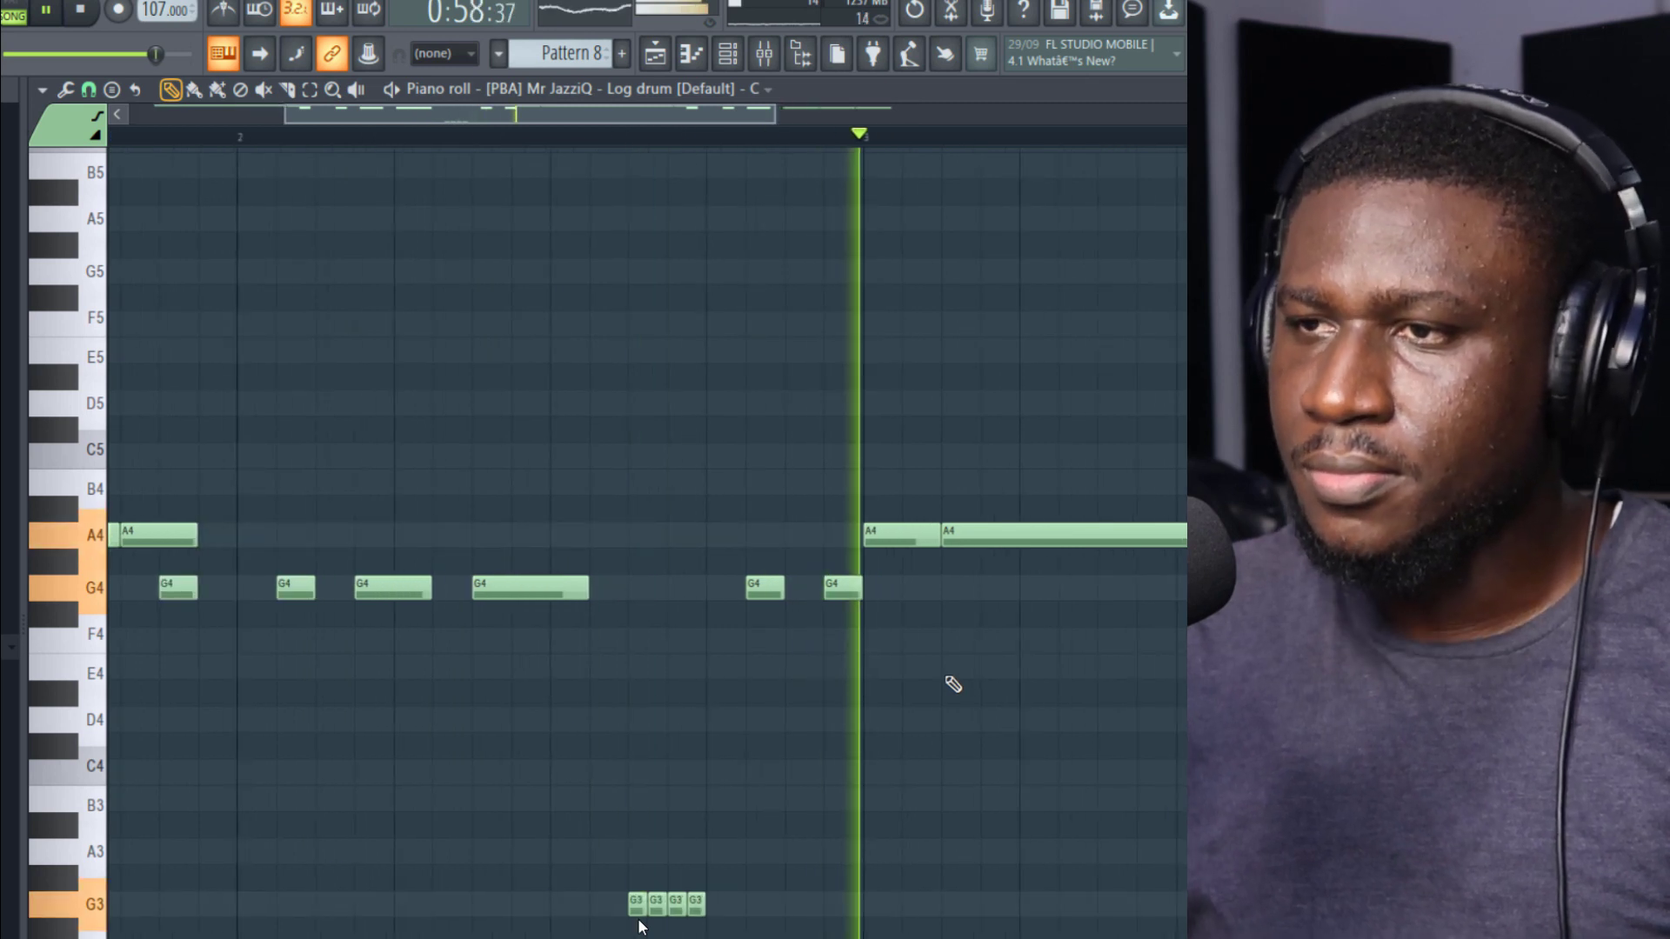
scroll(917, 574, "down", 2)
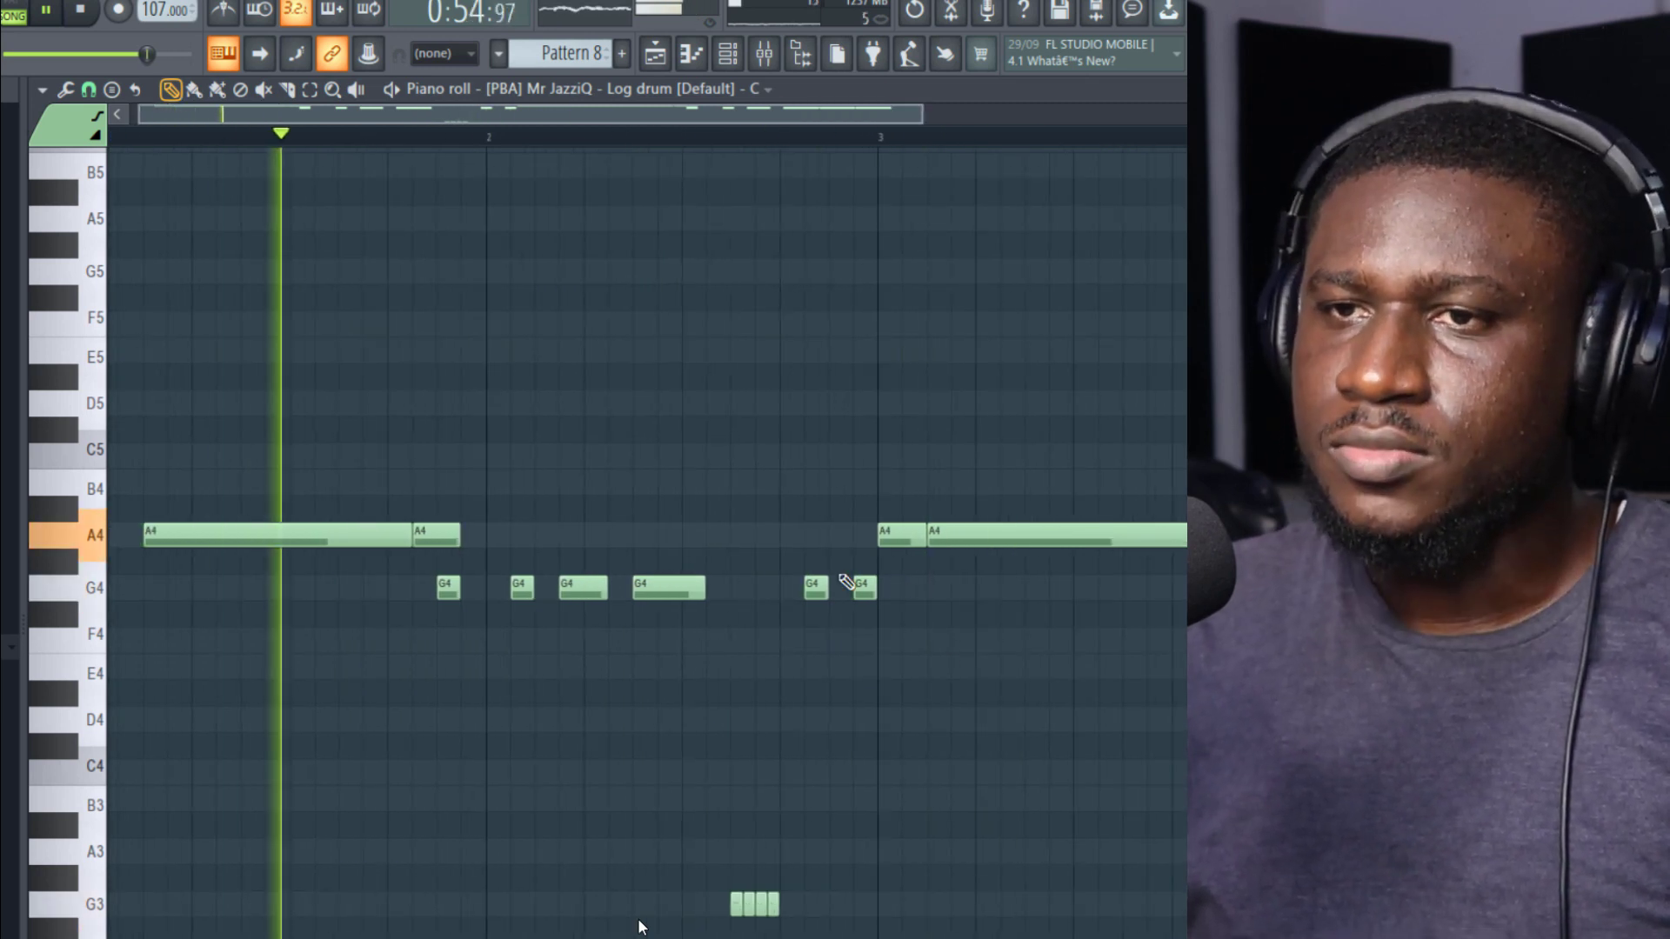
Step: With a 1/4 step snap, shift the last G4 before bar 3 half a step earlier and rework the long A4 after bar 3 into short notes
left_click(89, 89)
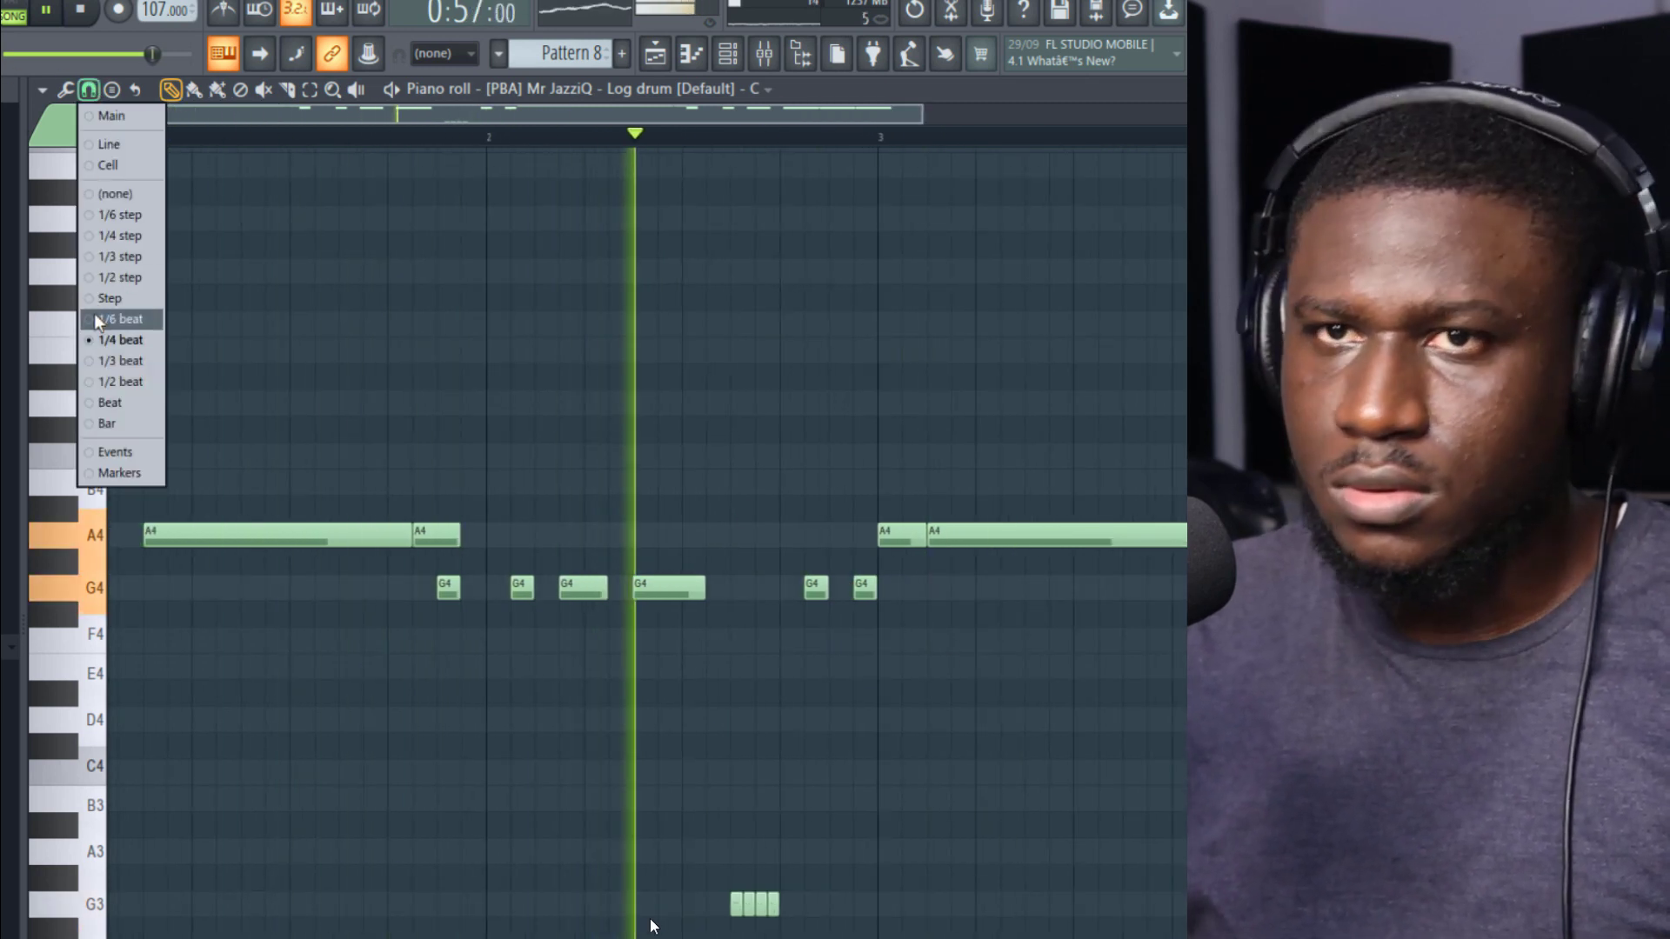
left_click(126, 243)
scroll(885, 591, "up", 2)
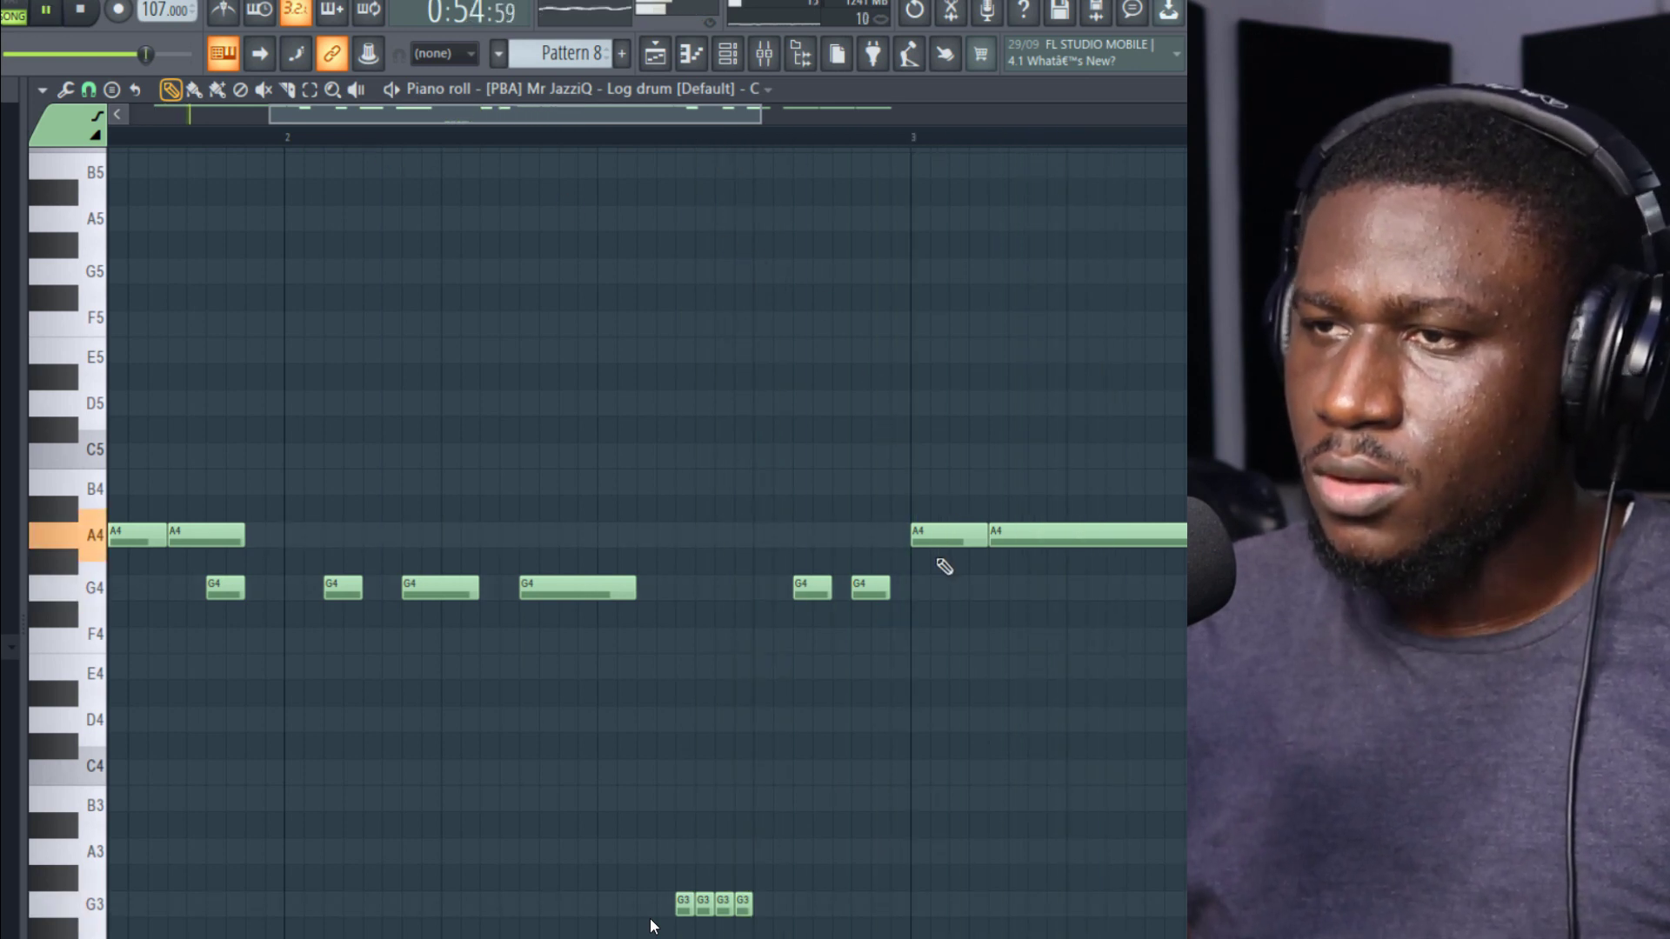
left_click_drag(990, 534, 1068, 535)
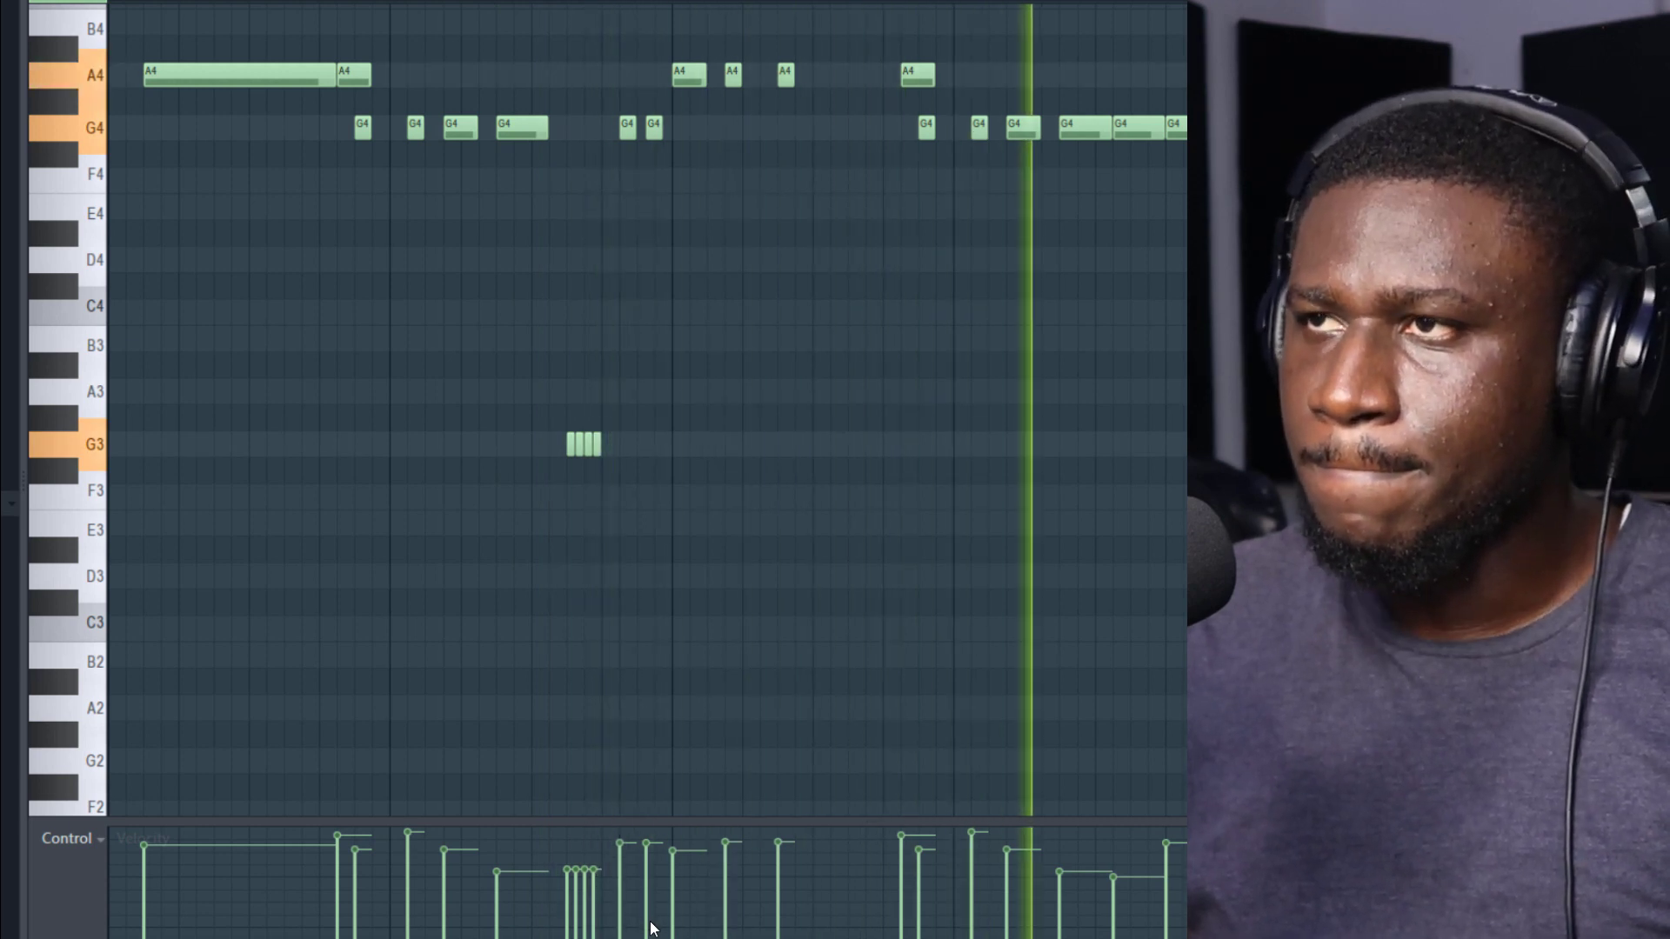
key("F7")
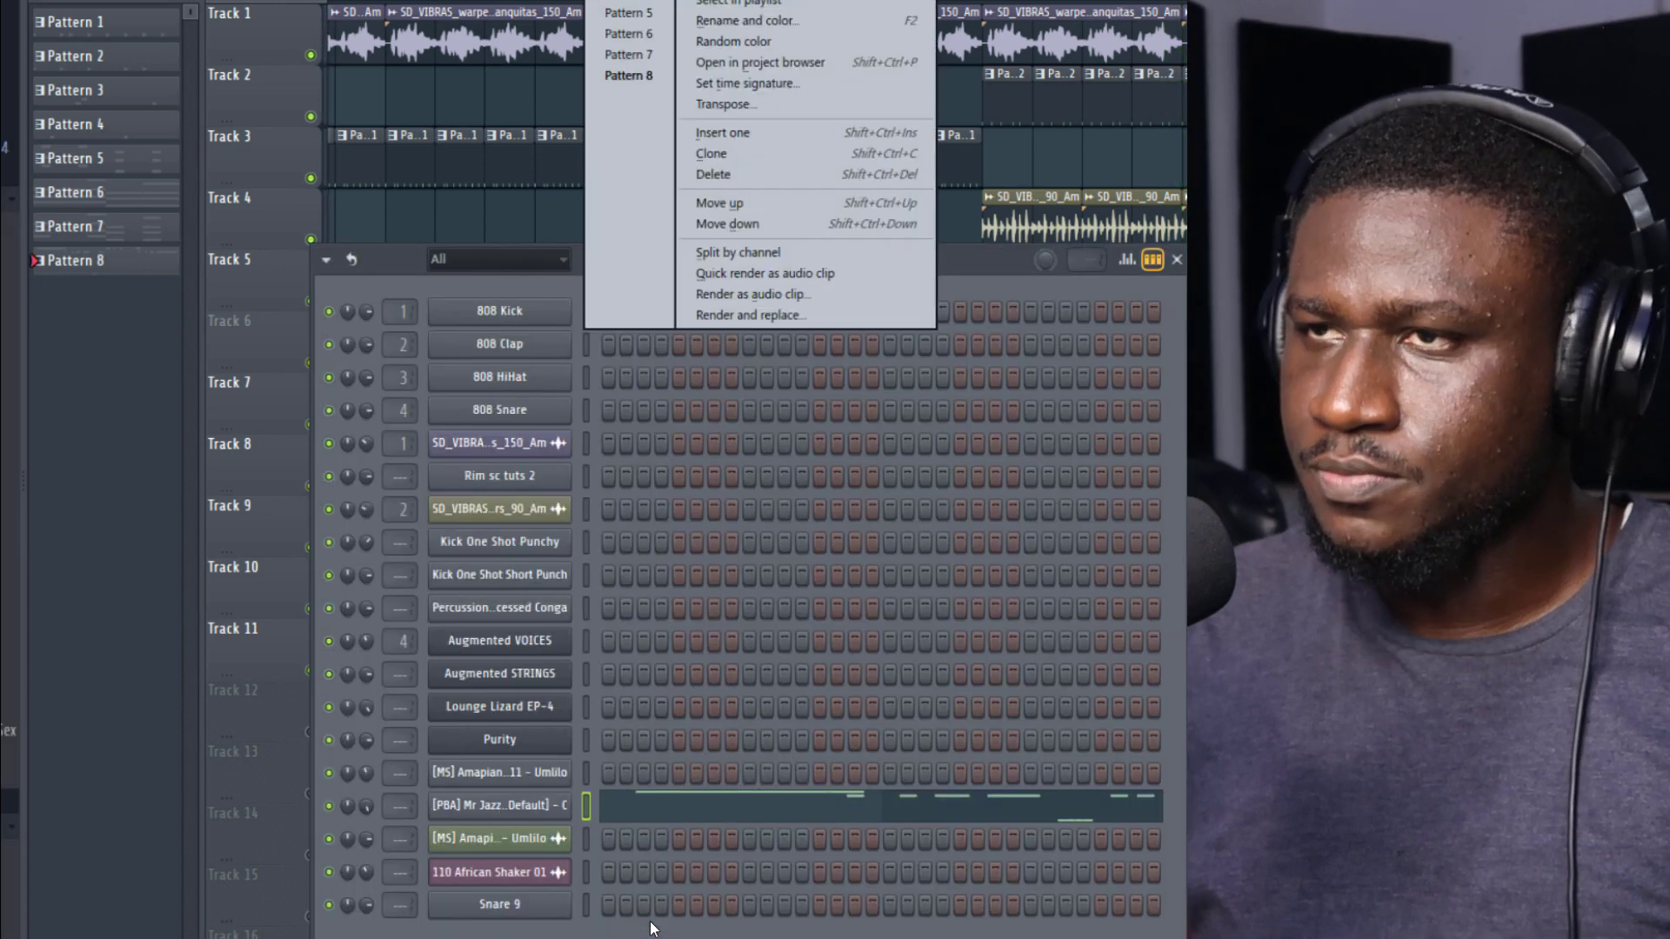
Step: Paste the copied log drum notes into the Snare 9 channel of the new Pattern 9
left_click(719, 134)
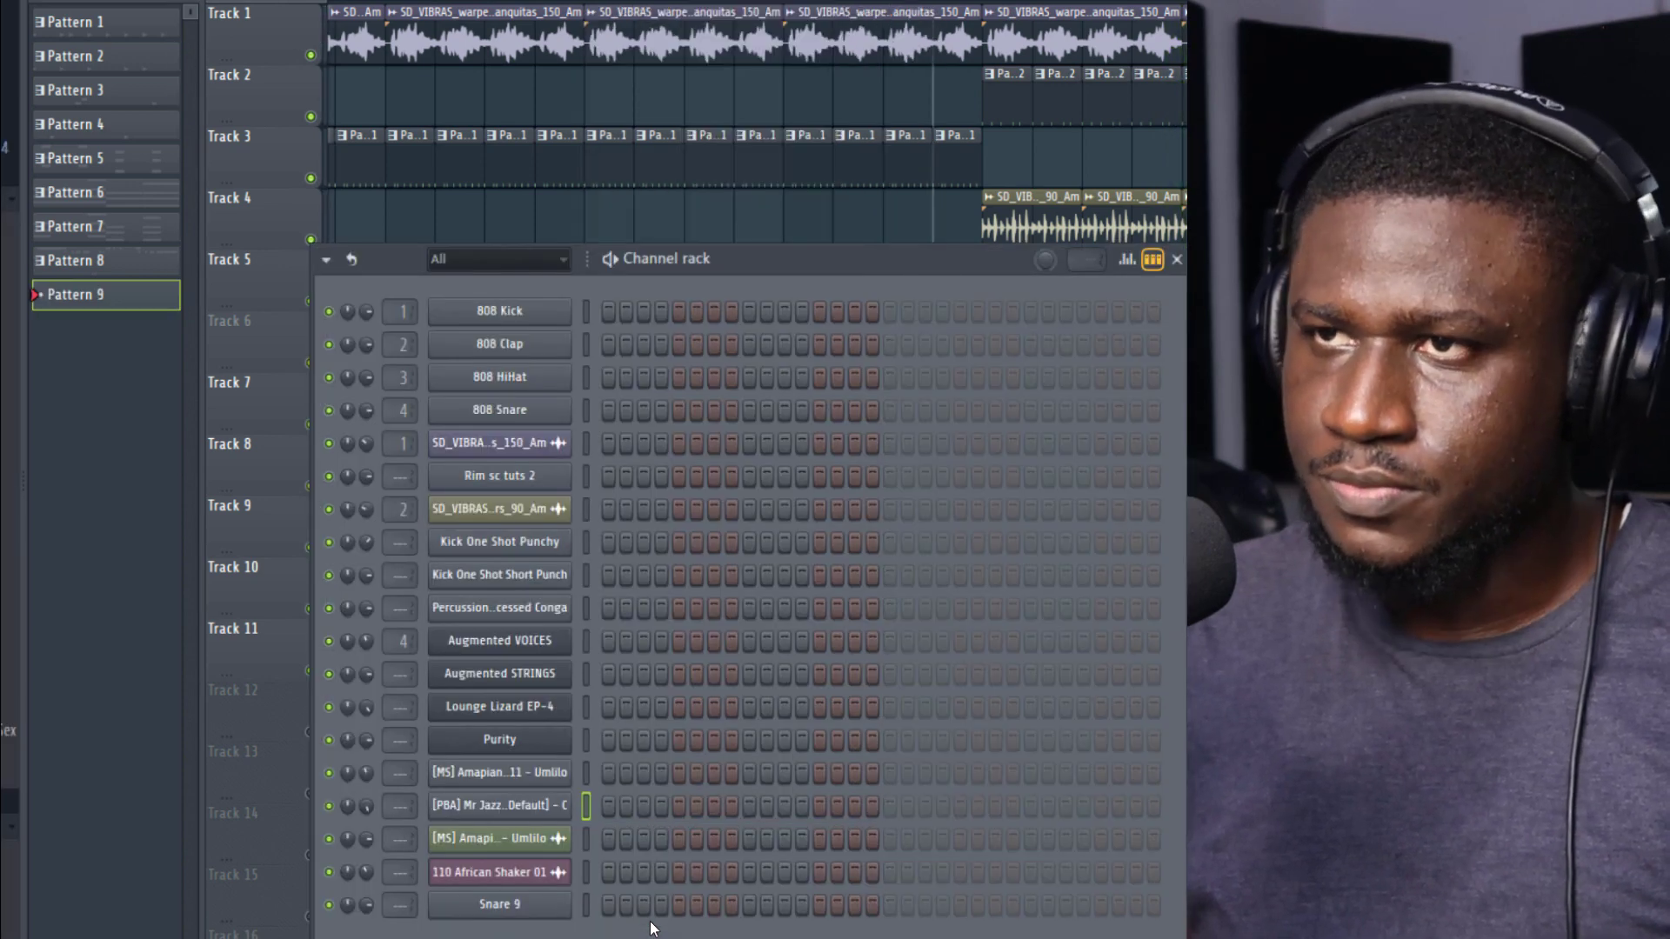
right_click(525, 906)
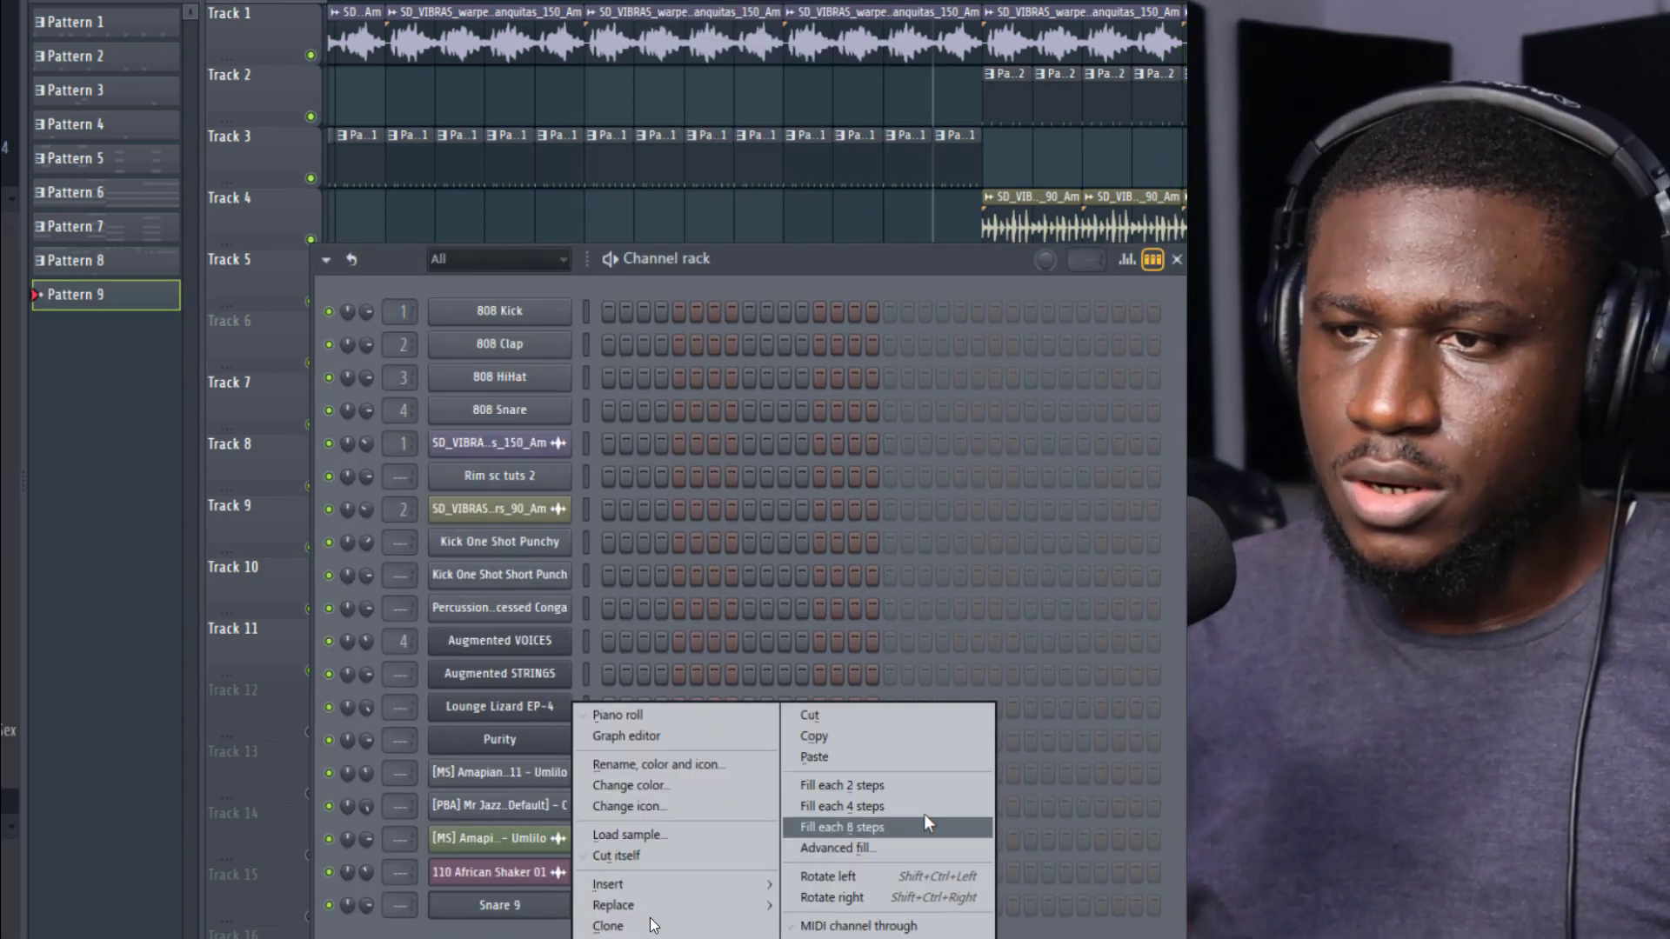
left_click(905, 759)
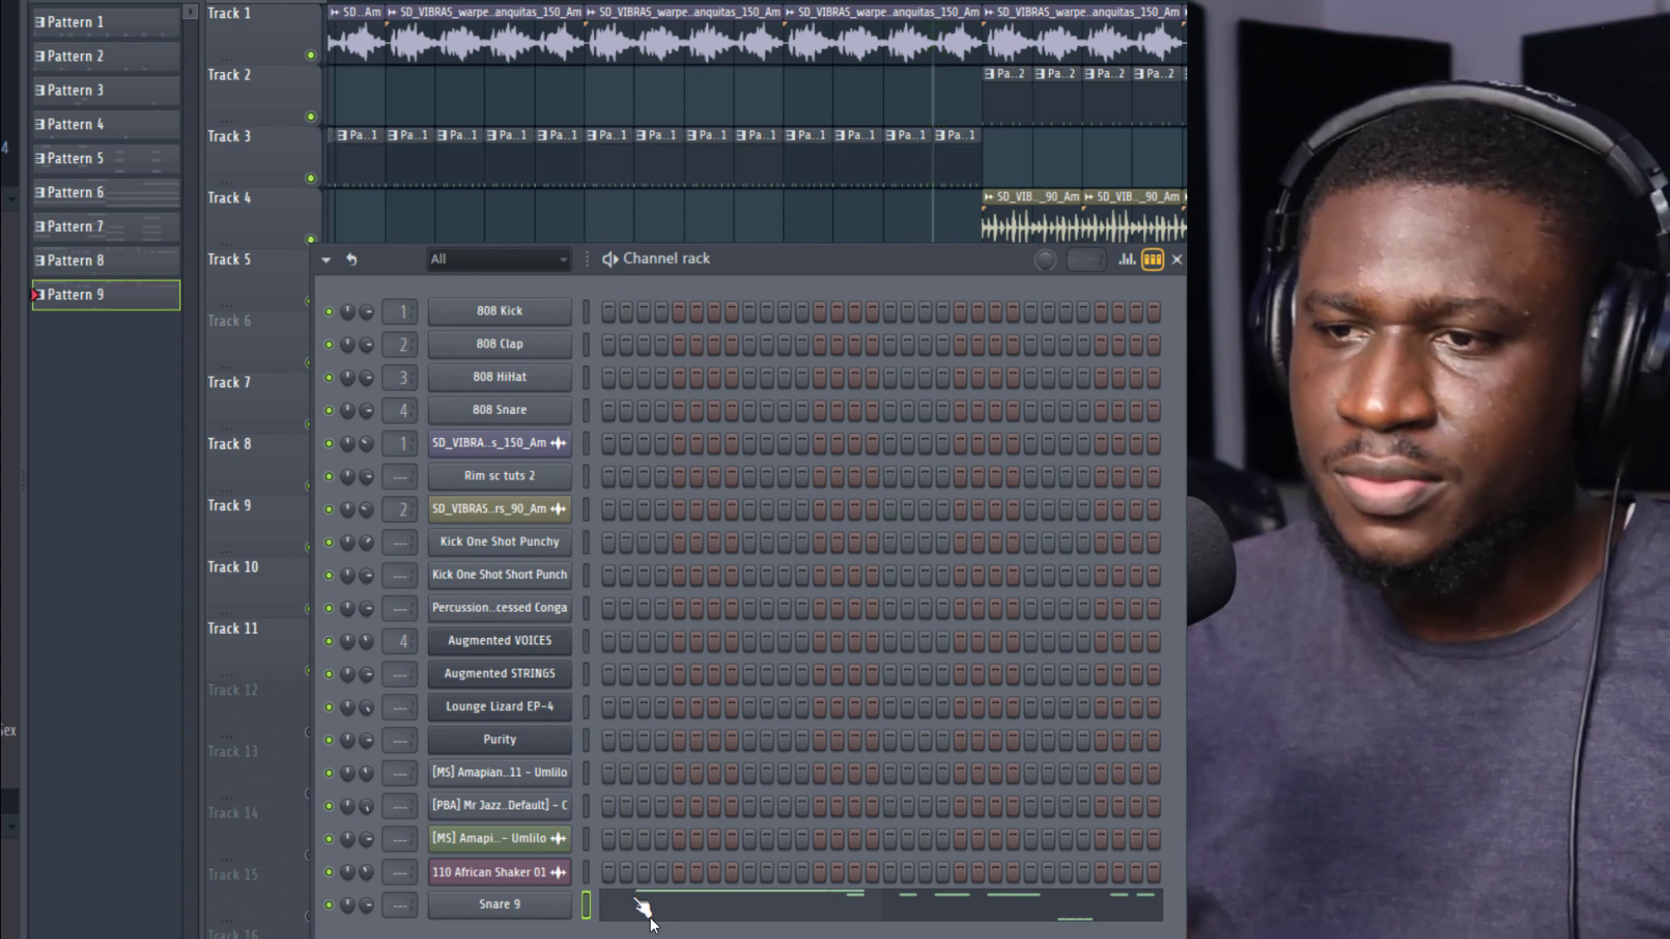
key("F6")
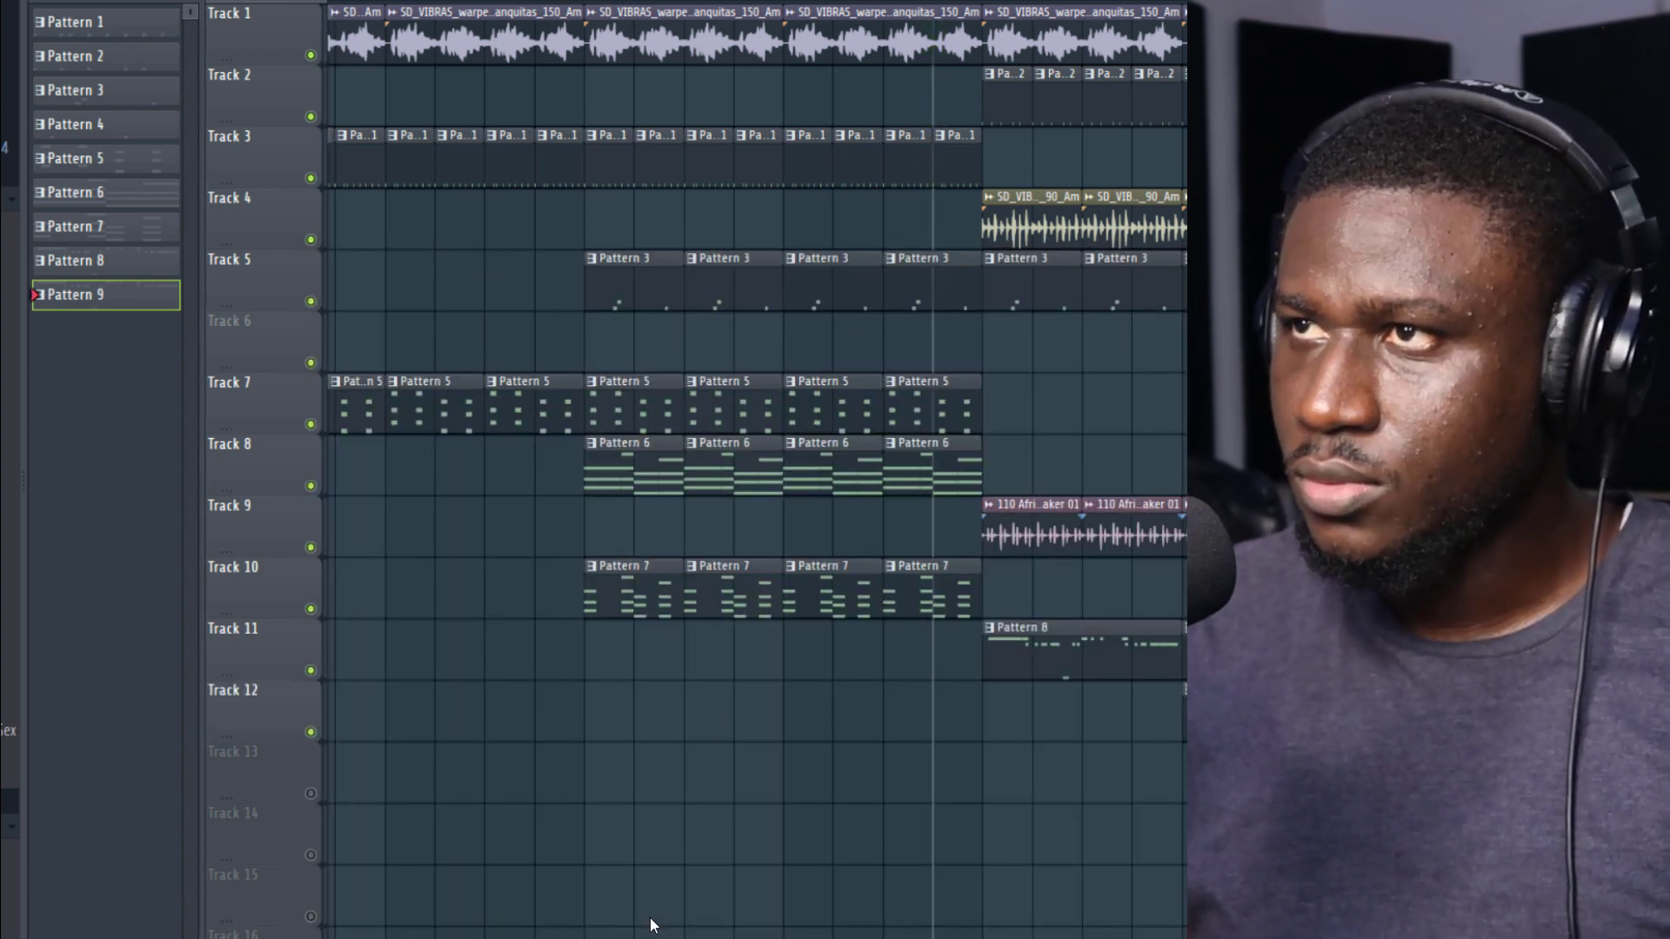
Step: Move all of Snare 9's pasted notes onto C5 and add a C5 note at the start of bar 1
key("F7")
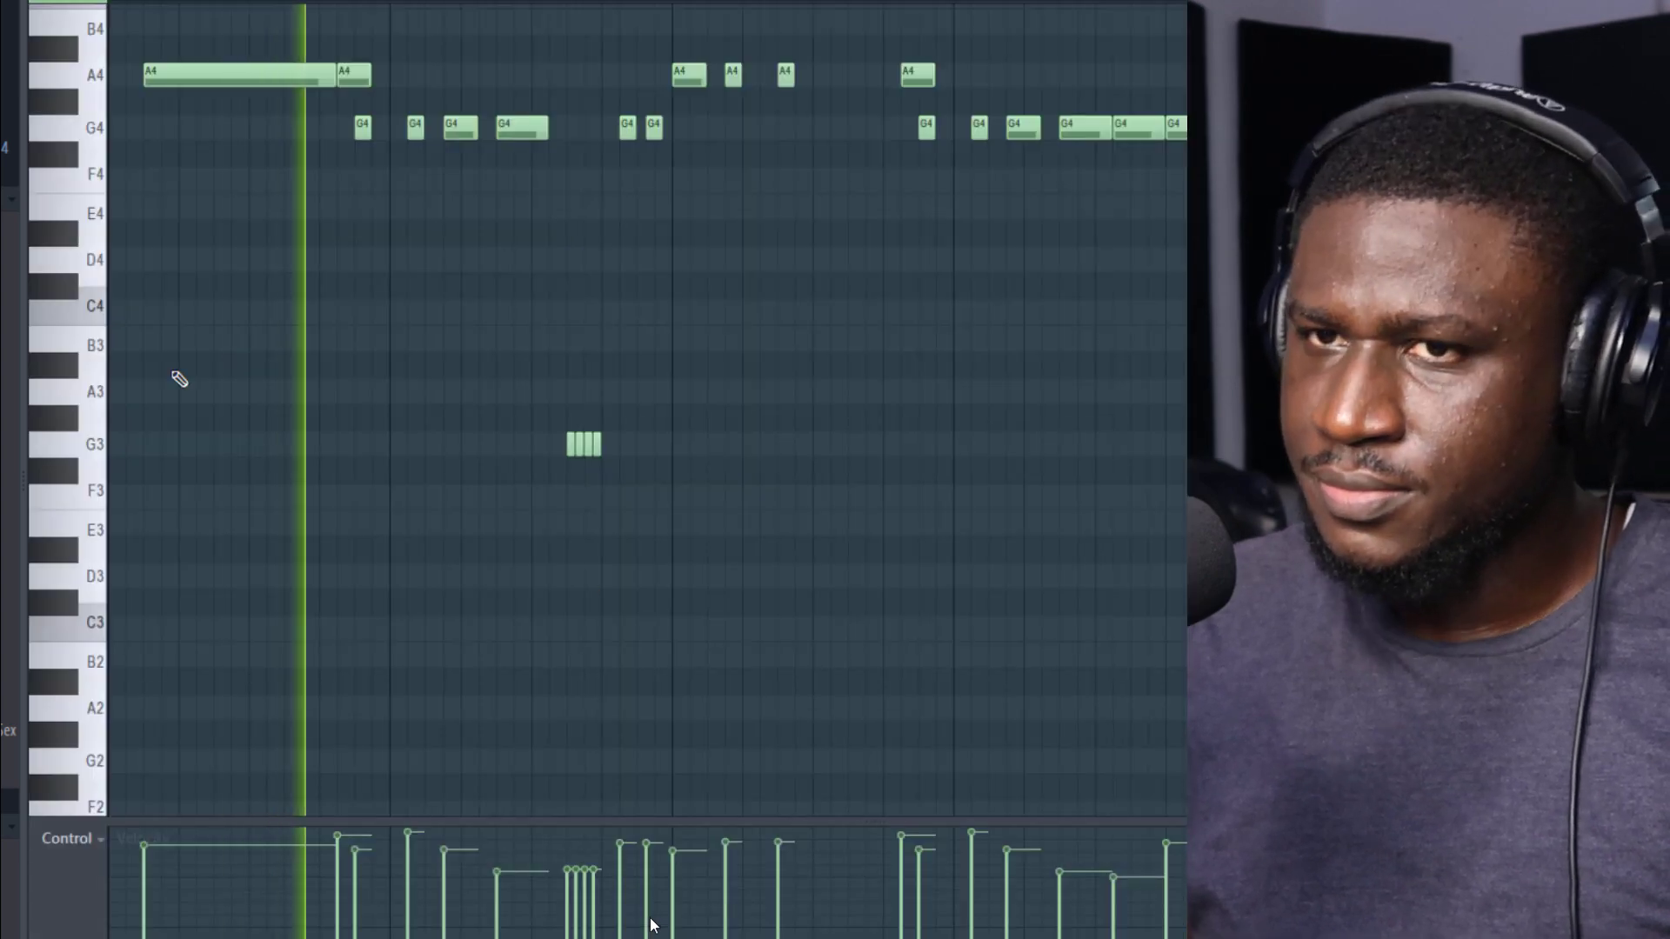
scroll(178, 379, "up", 3)
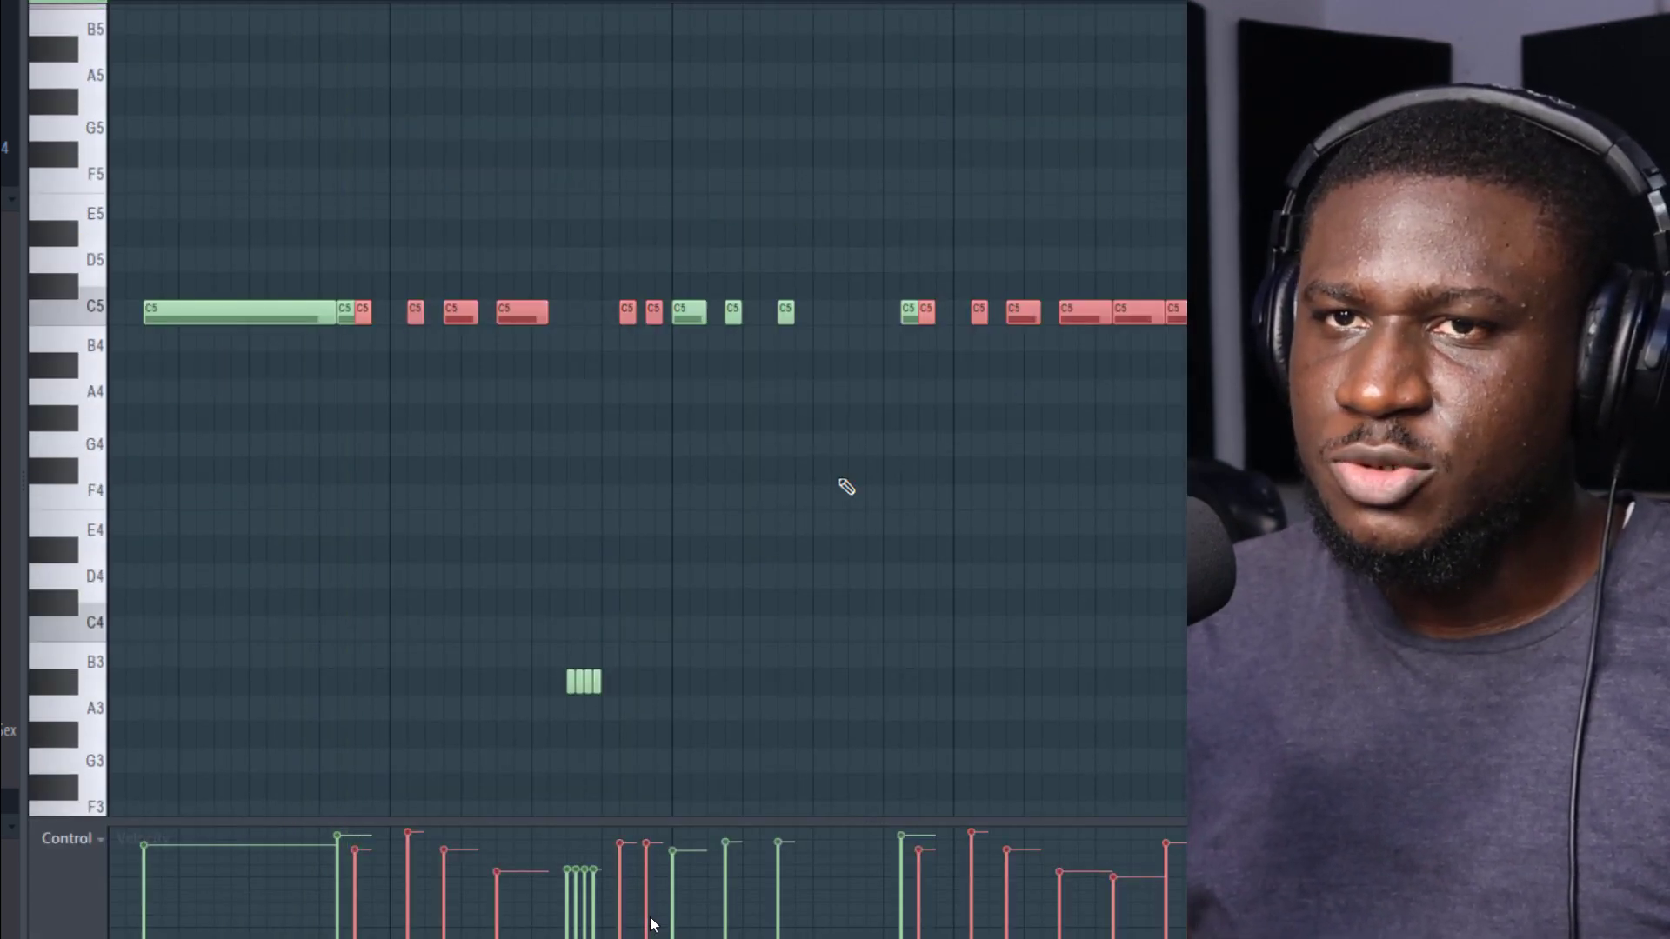
left_click_drag(848, 561, 261, 780)
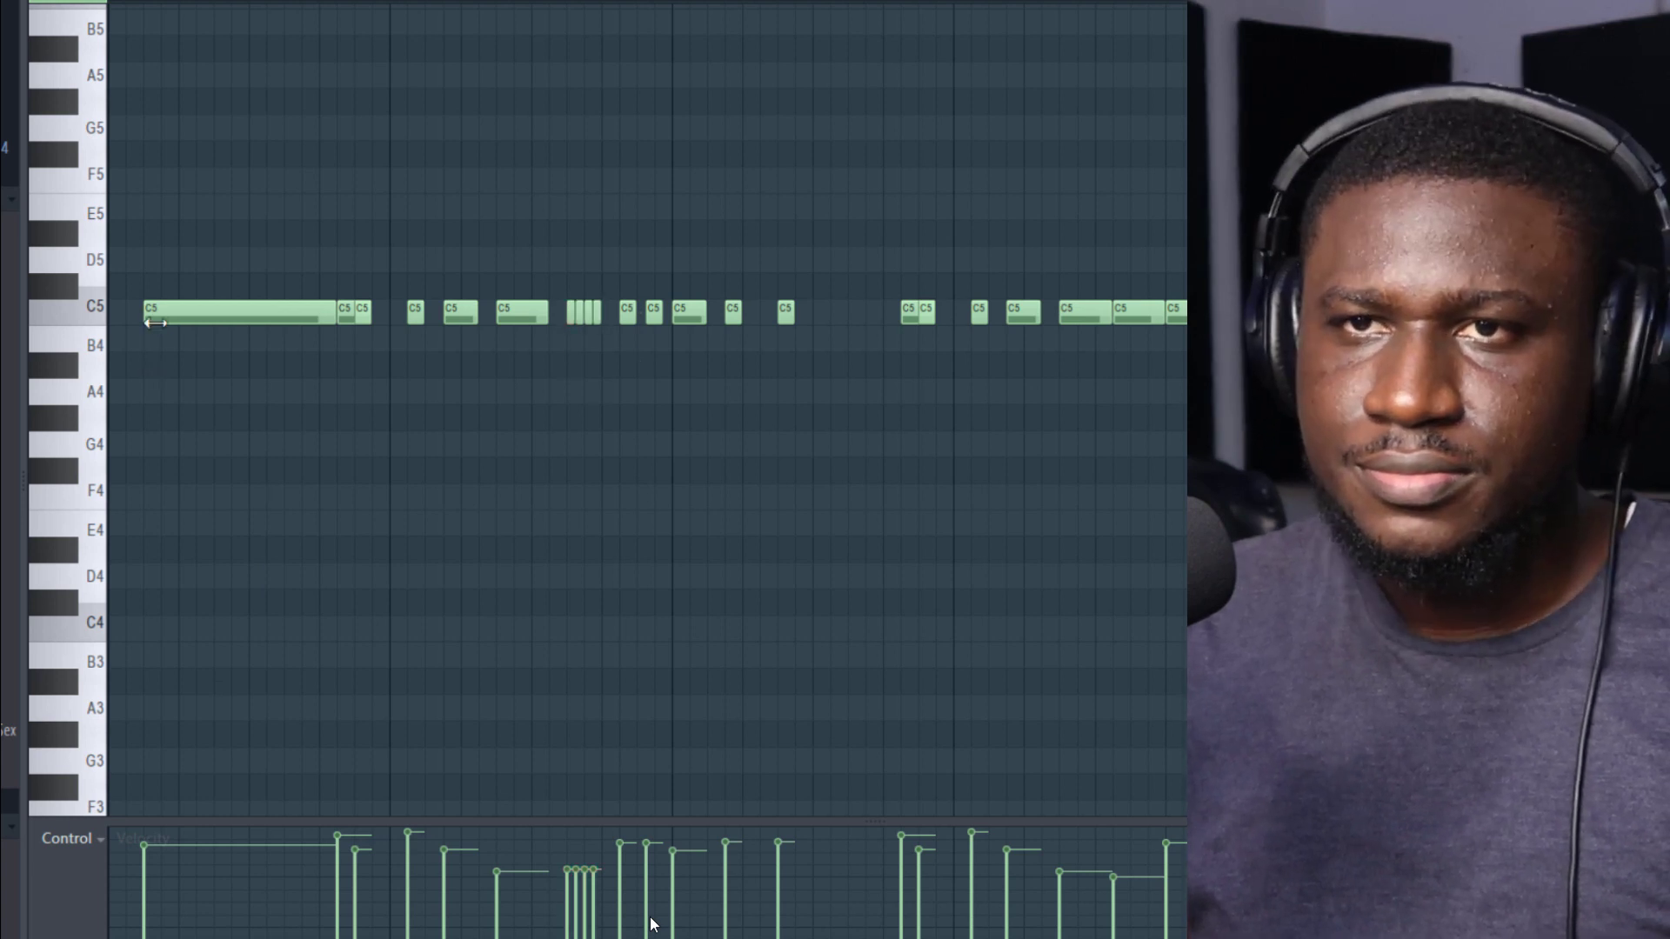
mouse_move(135, 251)
left_mouse_down()
mouse_move(37, 321)
mouse_move(37, 287)
left_mouse_up()
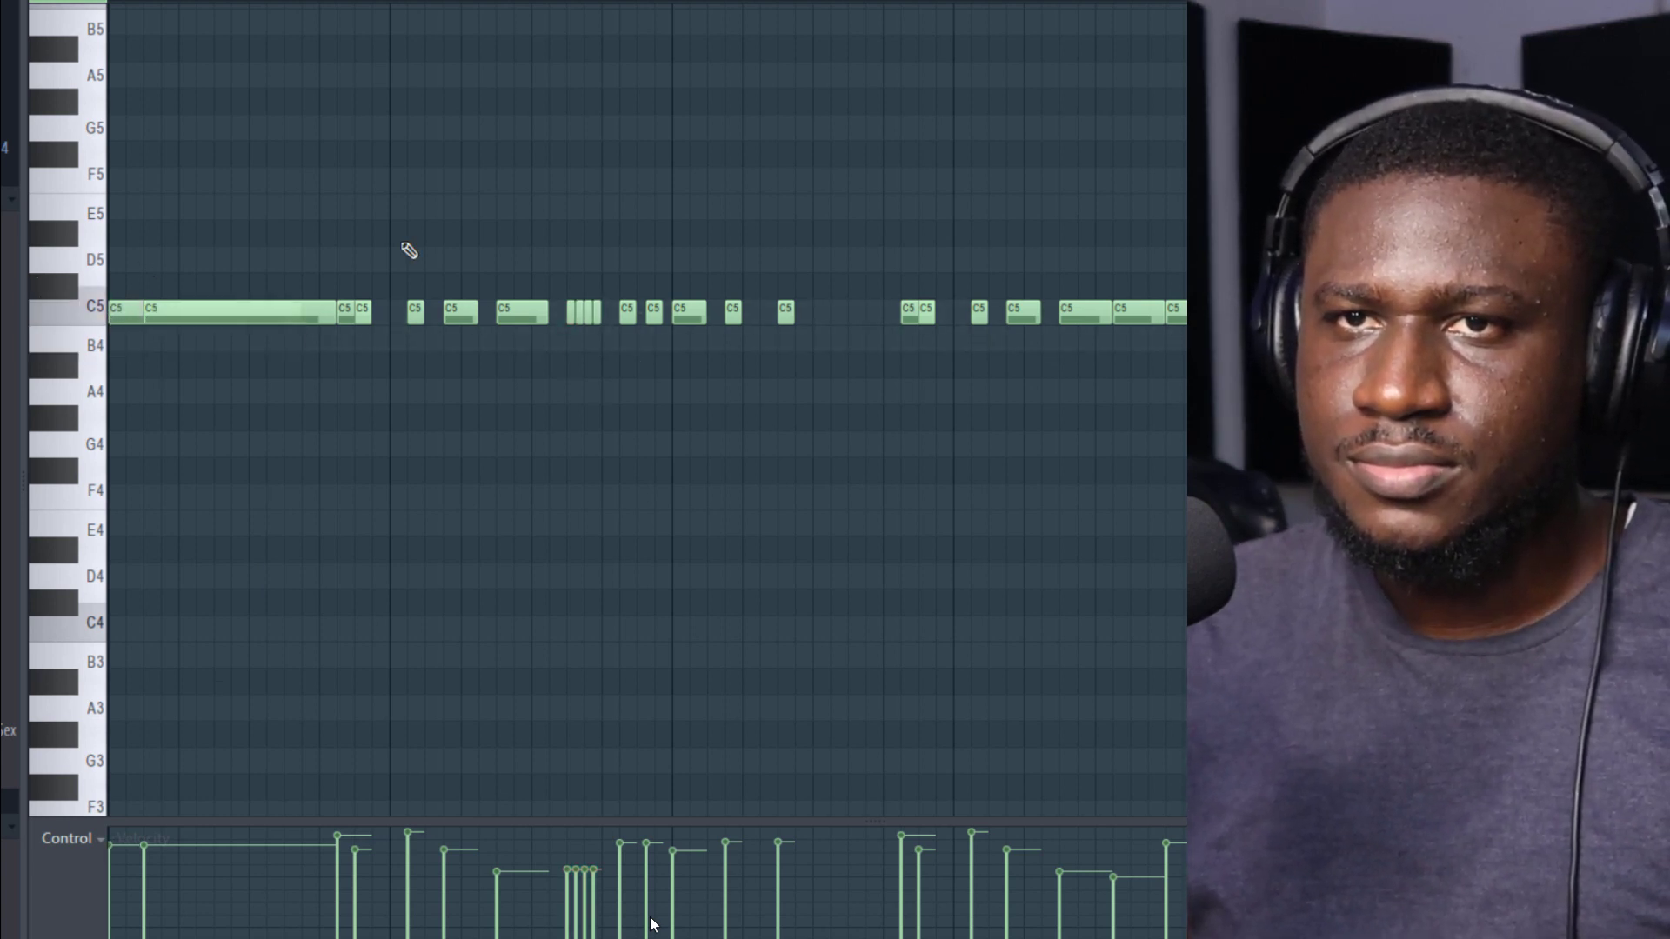
key("F6")
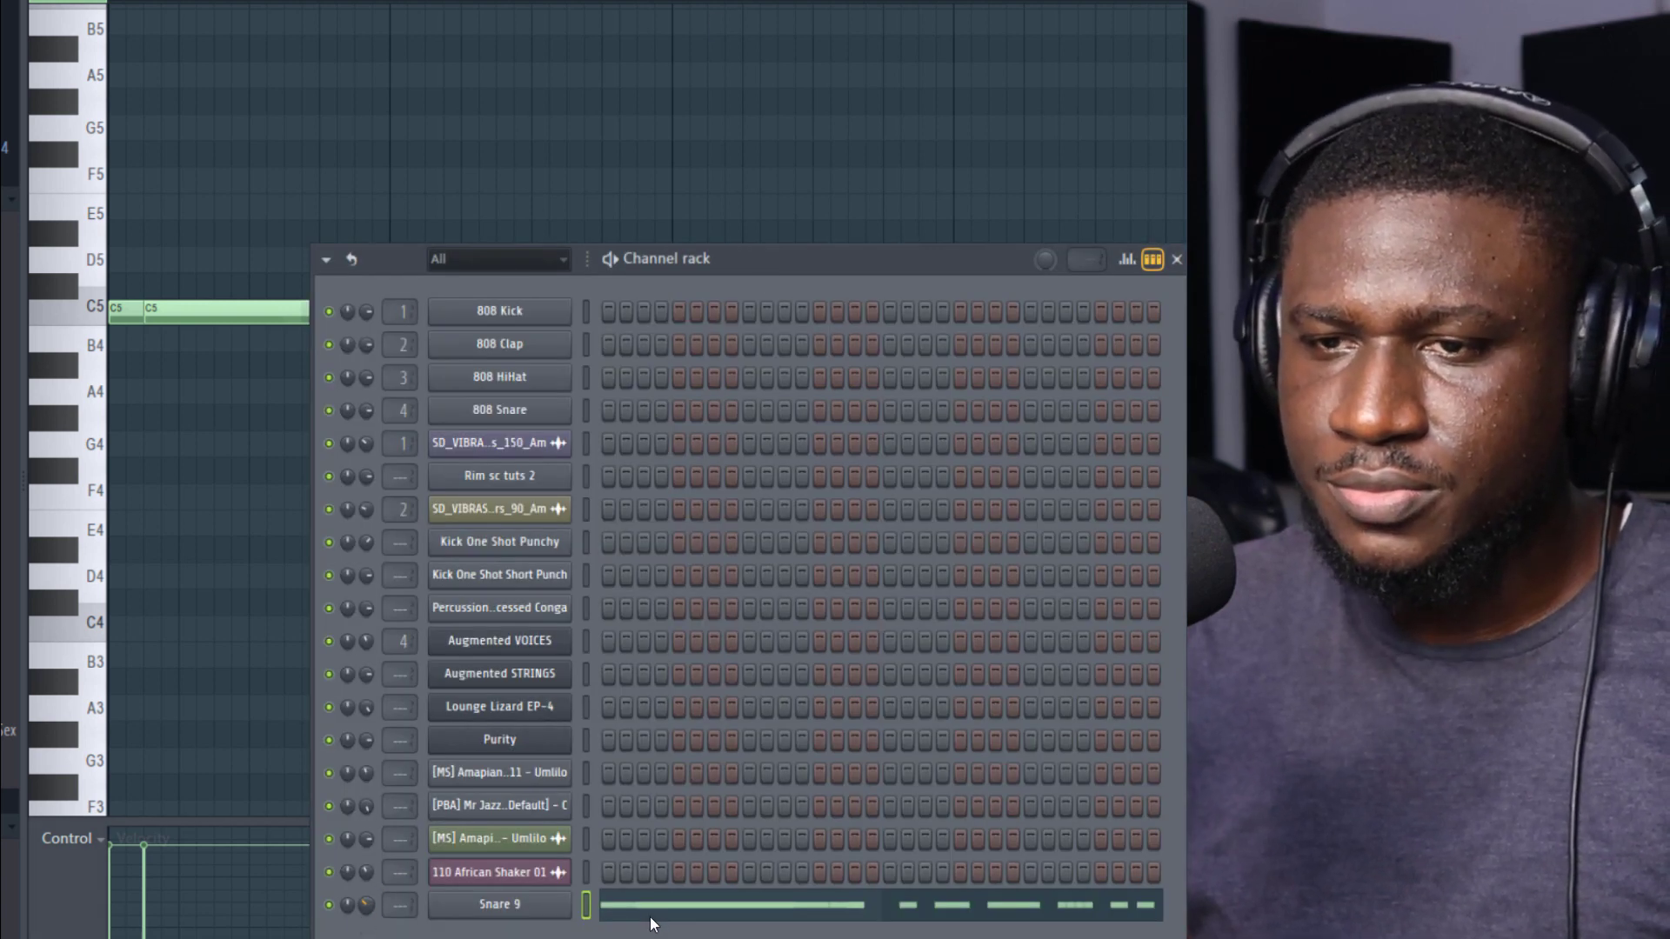
Step: Play the Snare 9 part and raise the velocity of the C5 note just past the middle of bar 4
key("space")
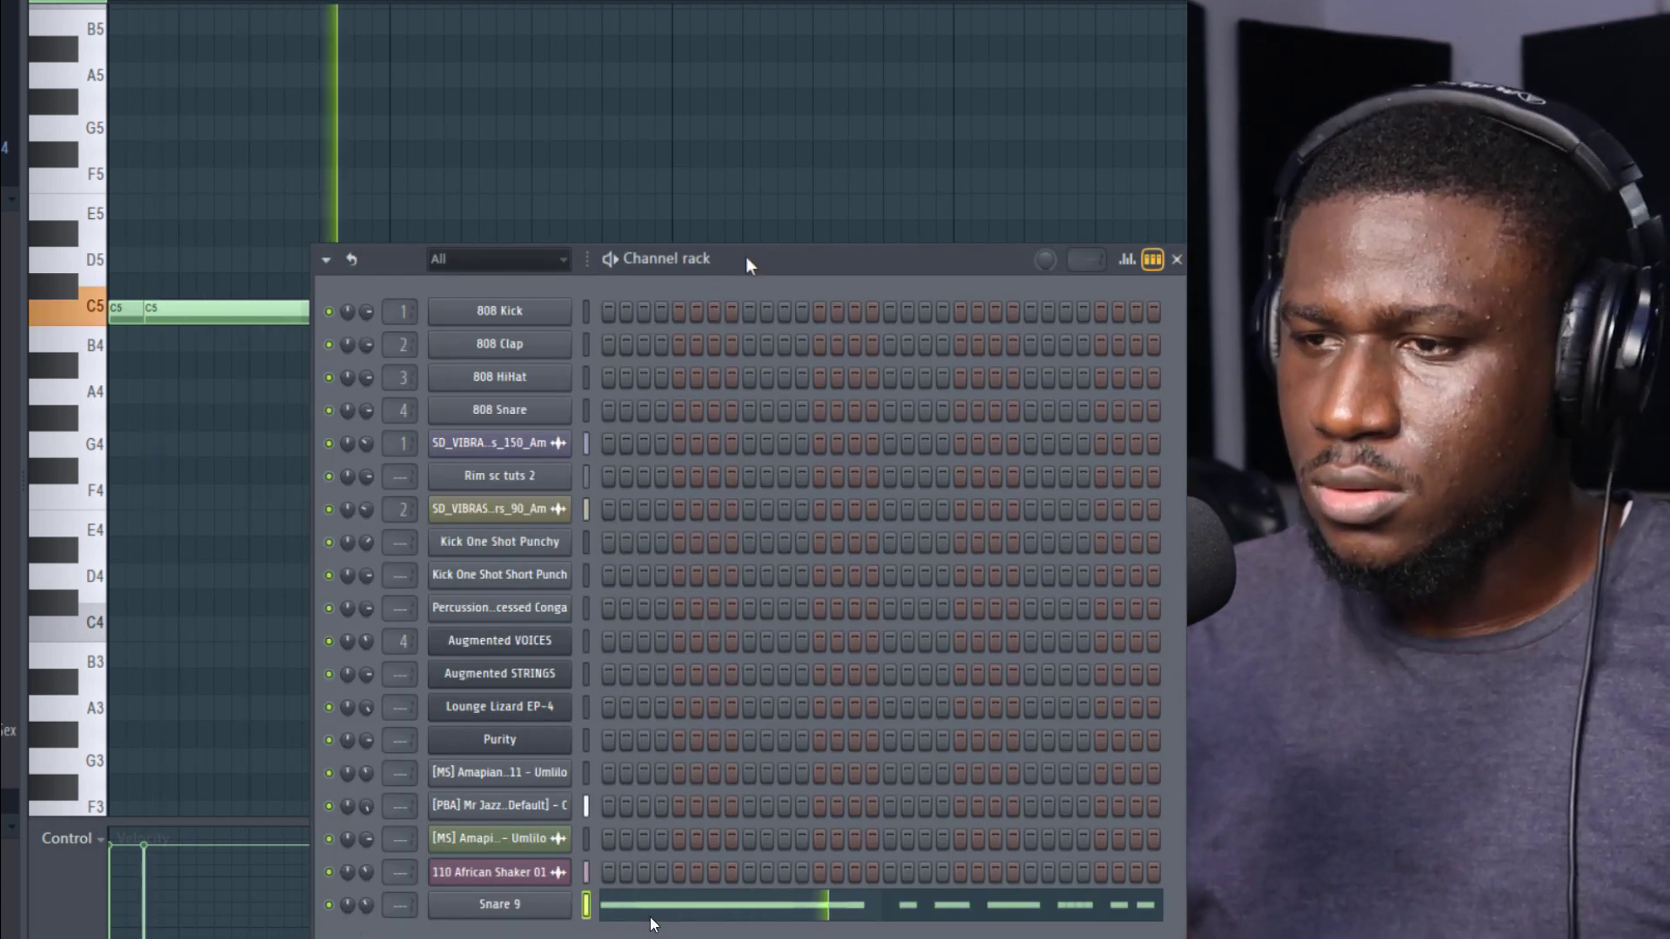
left_click_drag(746, 259, 1072, 125)
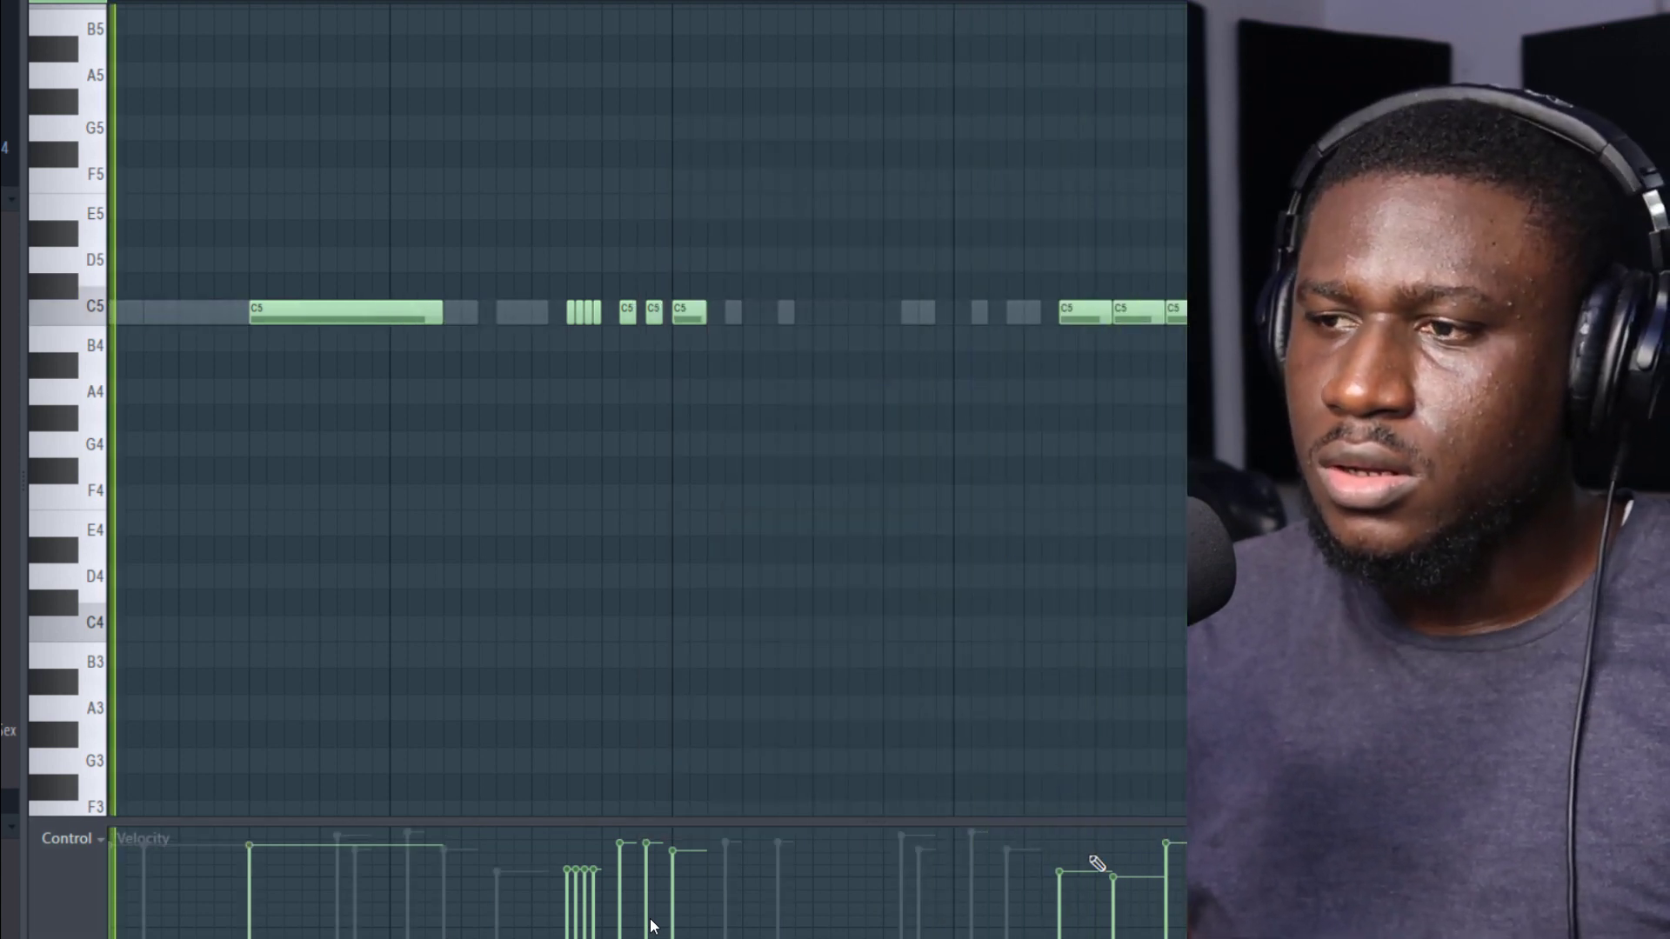
left_click(1114, 847)
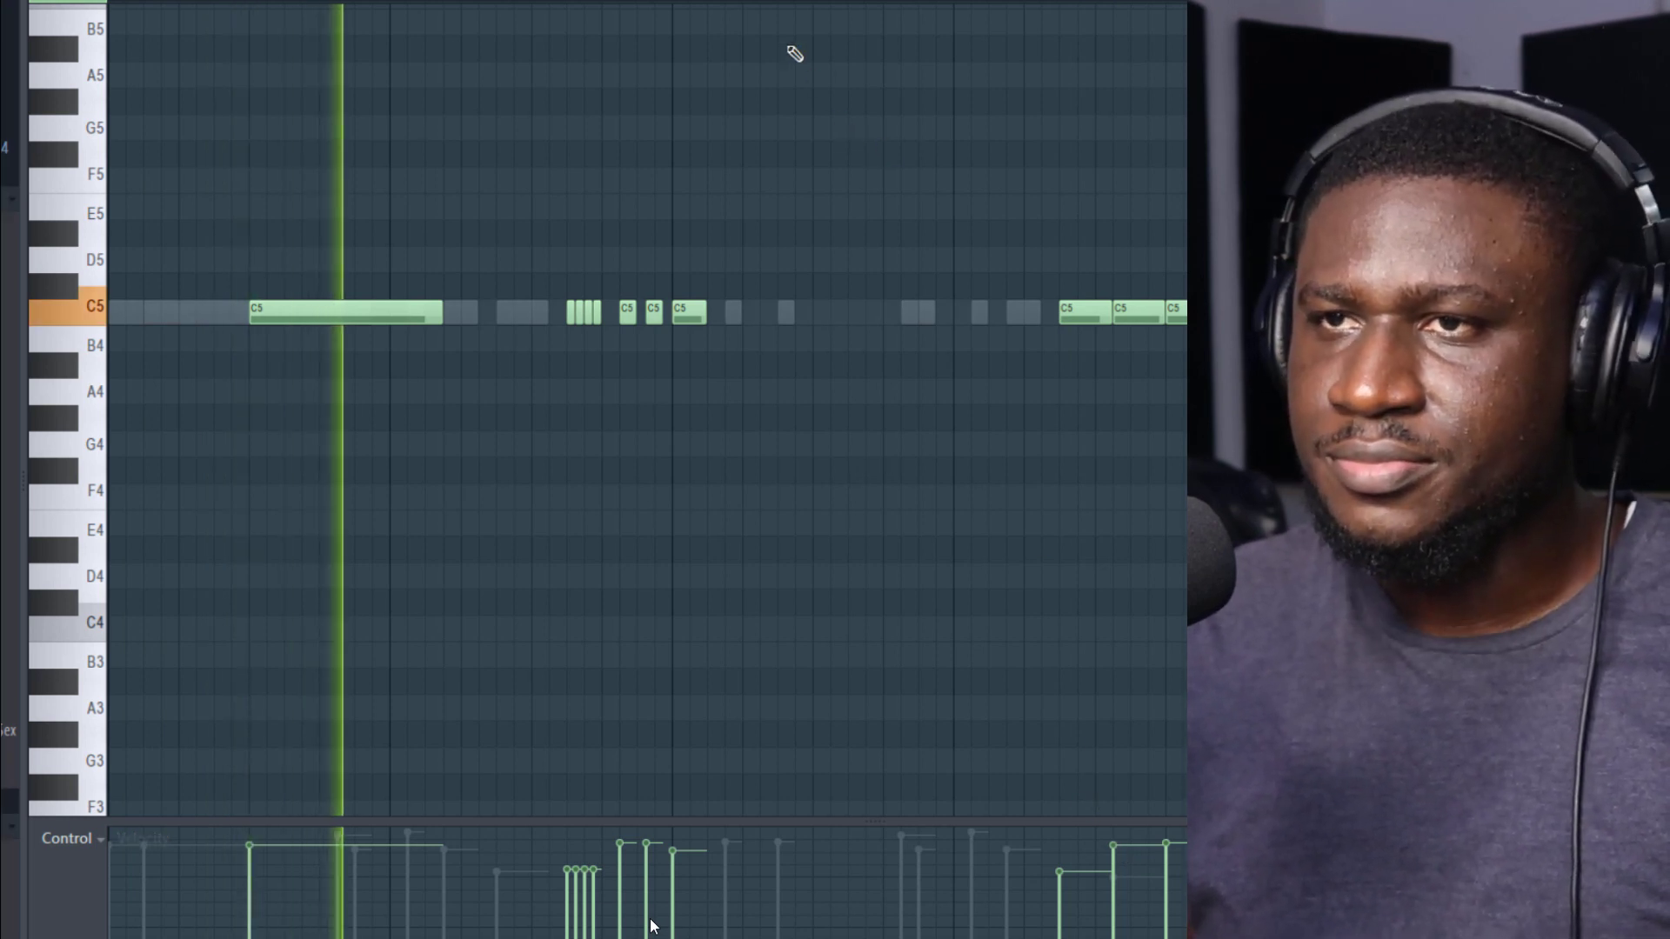
Step: Return to the playlist and play the full arrangement from bar 1
key("F5")
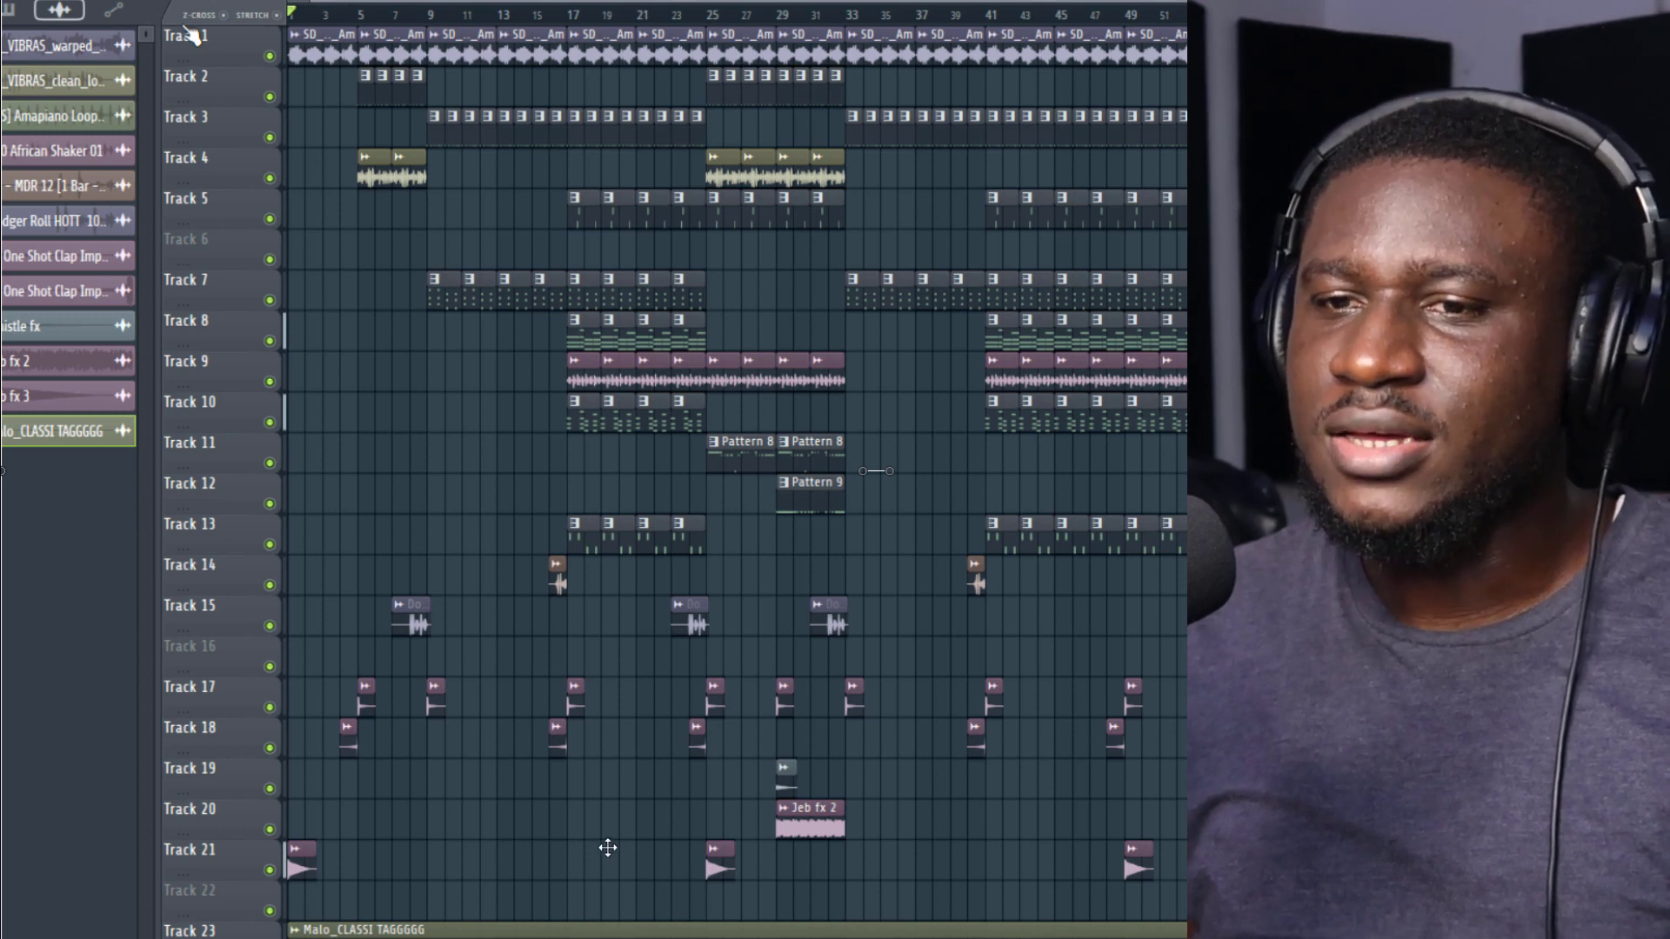
key("space")
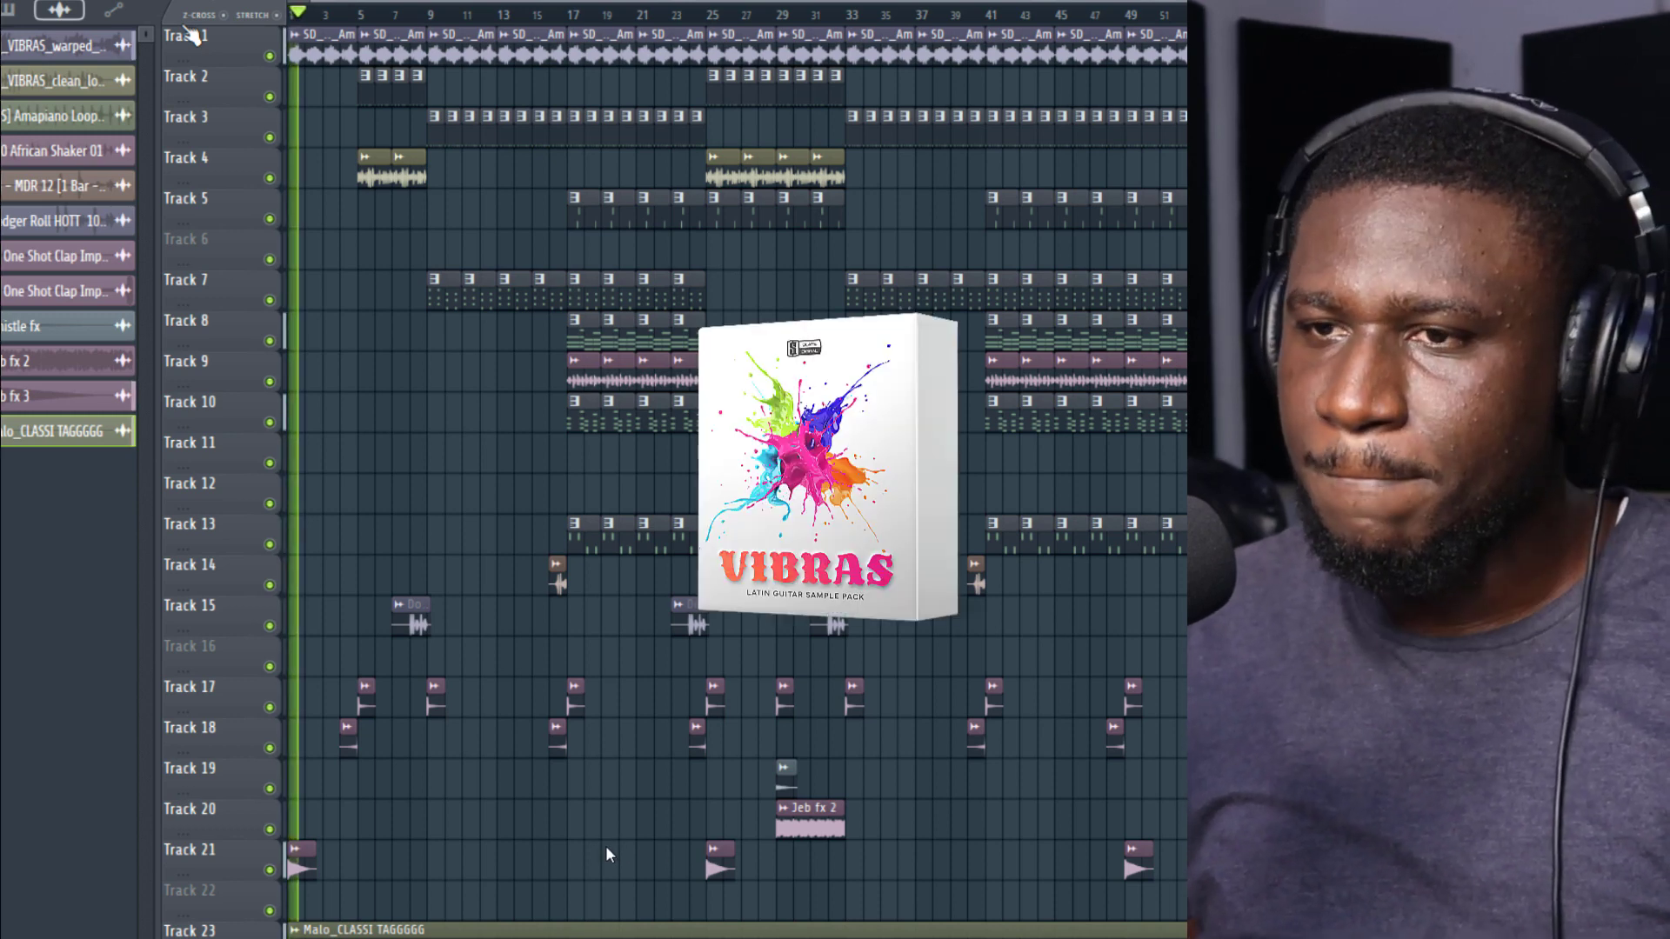